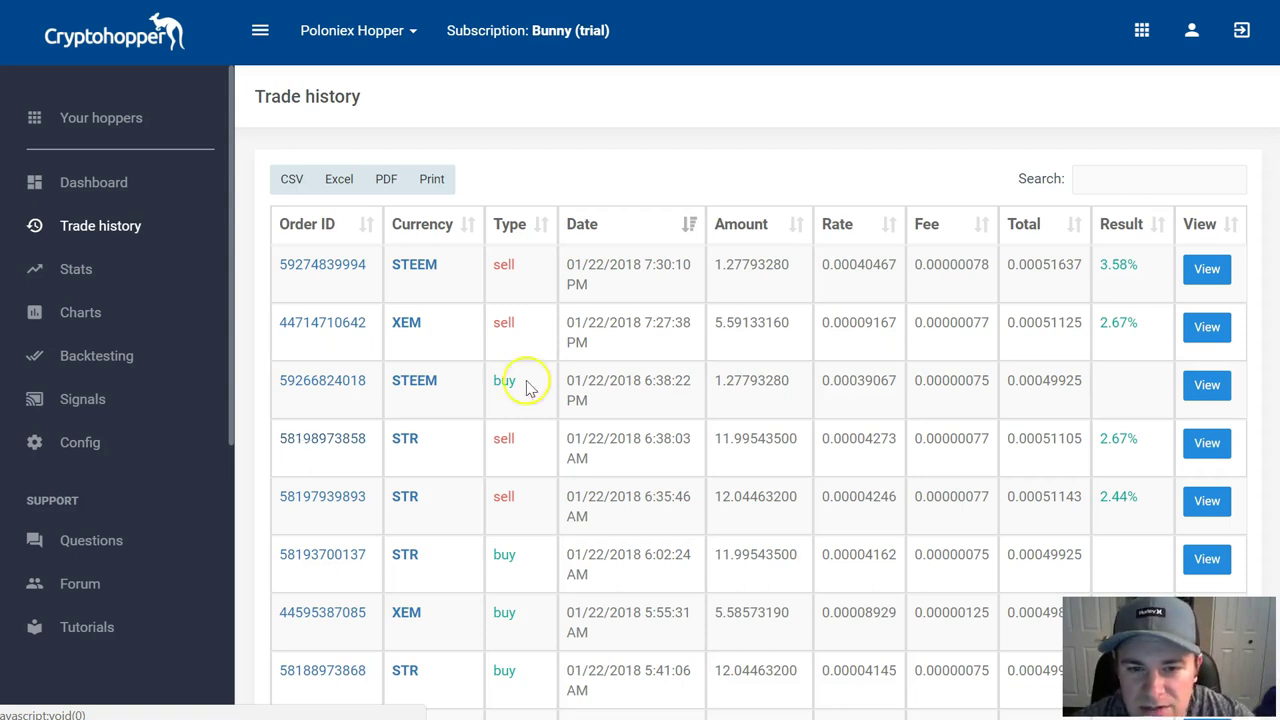
Switch from the trade history to the CoinMarketCap Cryptocurrency Market Capitalizations listing.
click(797, 175)
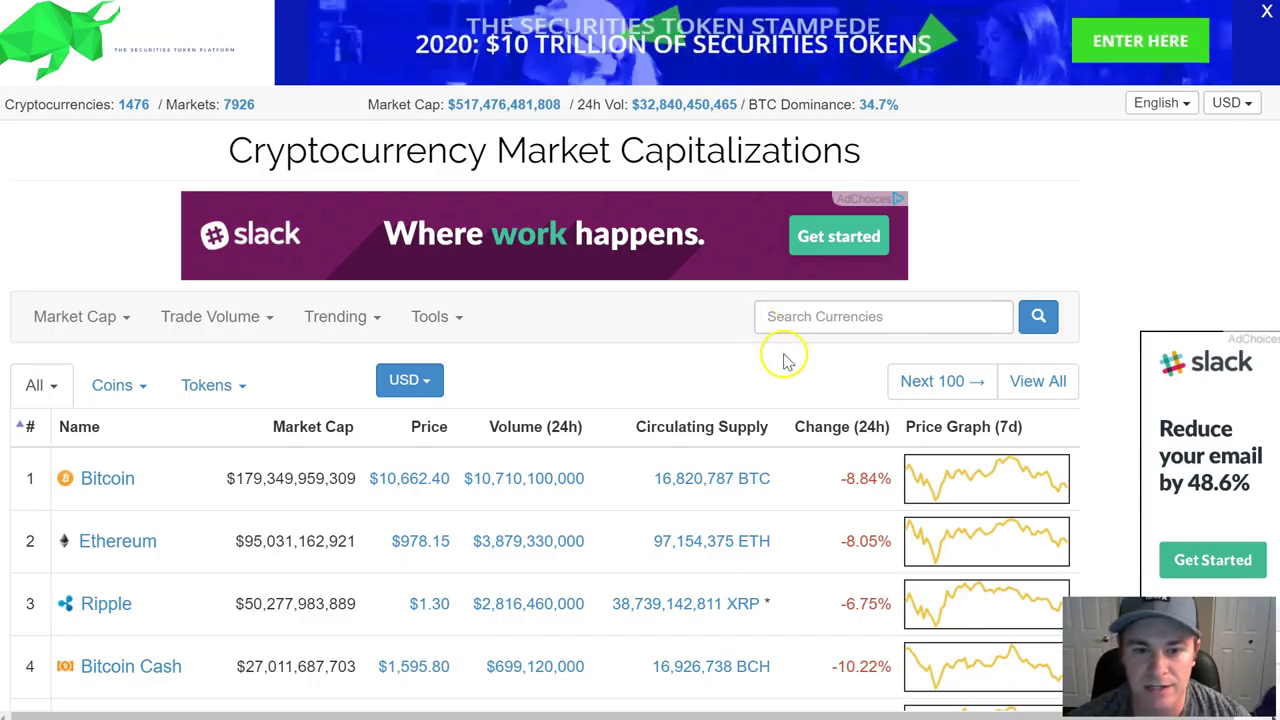
scroll(749, 389, down, 6)
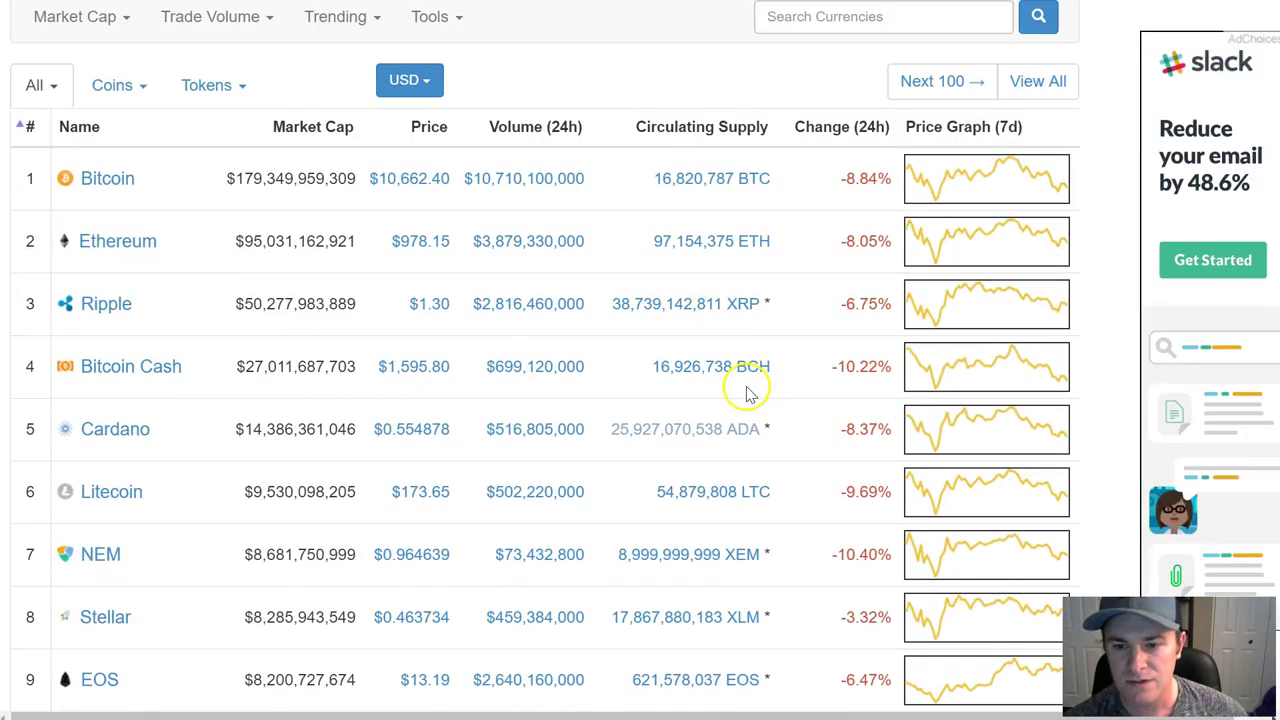
scroll(745, 383, up, 1)
scroll(745, 383, up, 3)
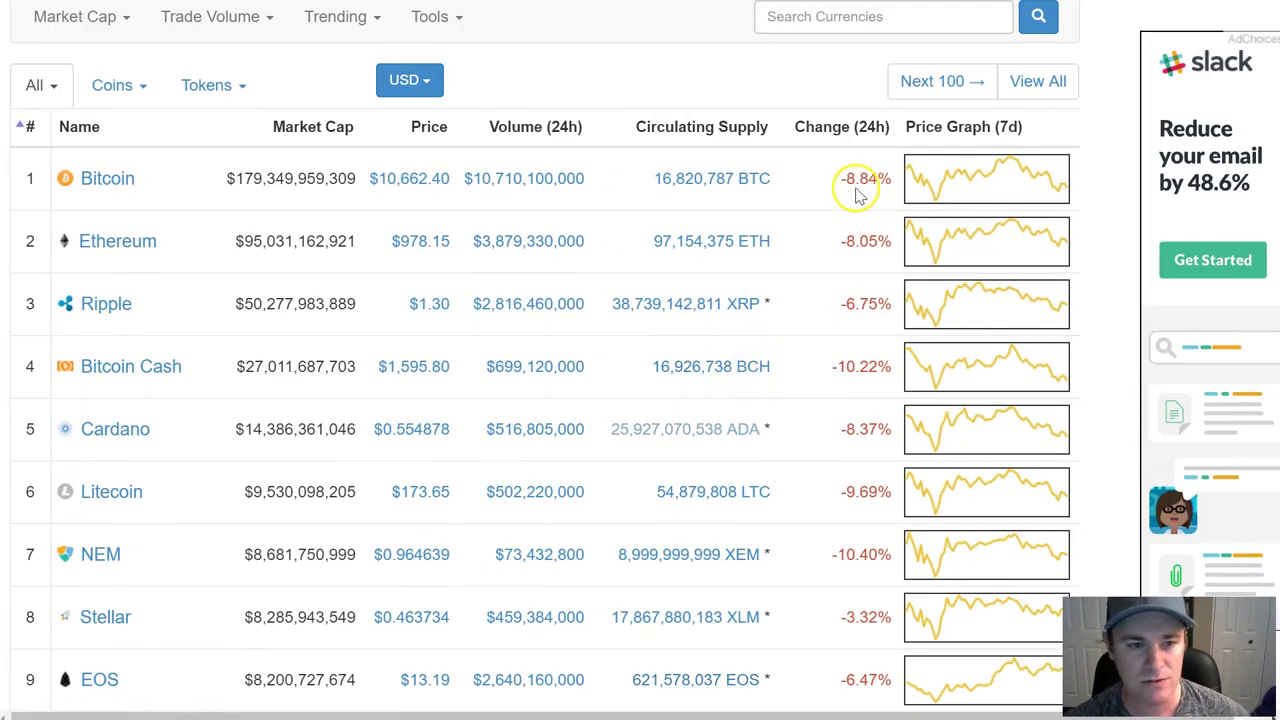
scroll(849, 277, down, 11)
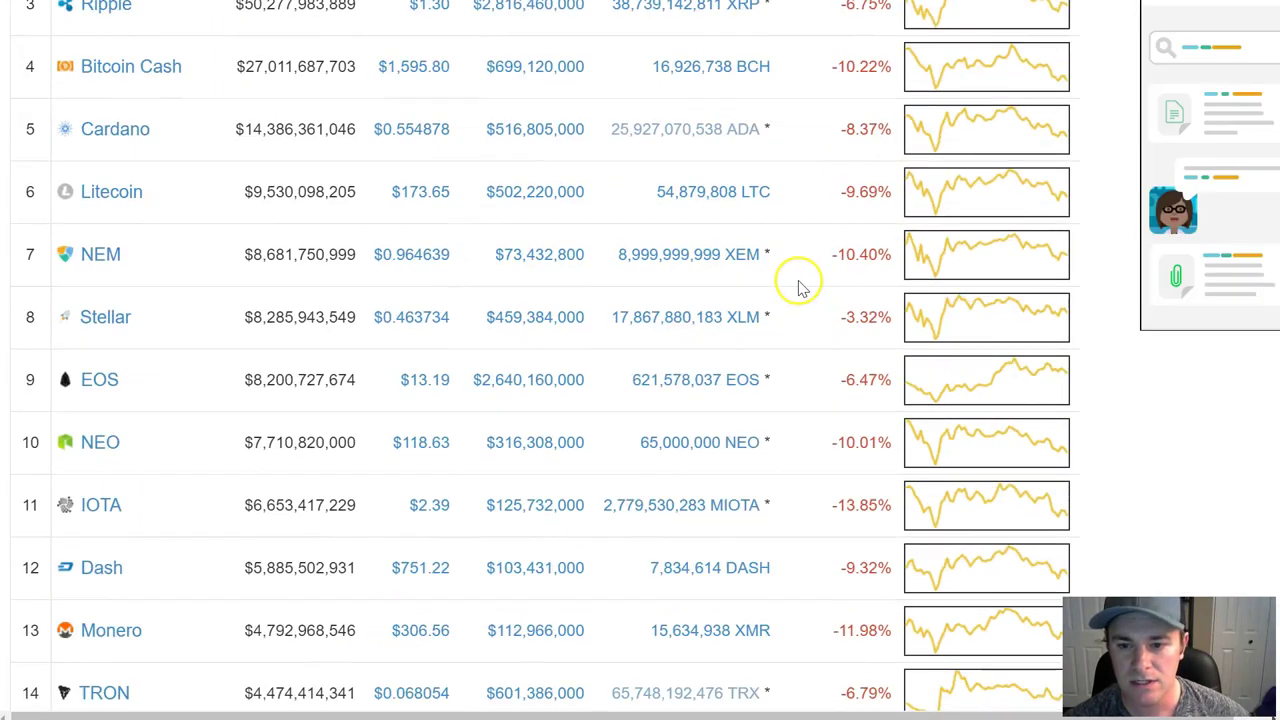
scroll(801, 289, down, 2)
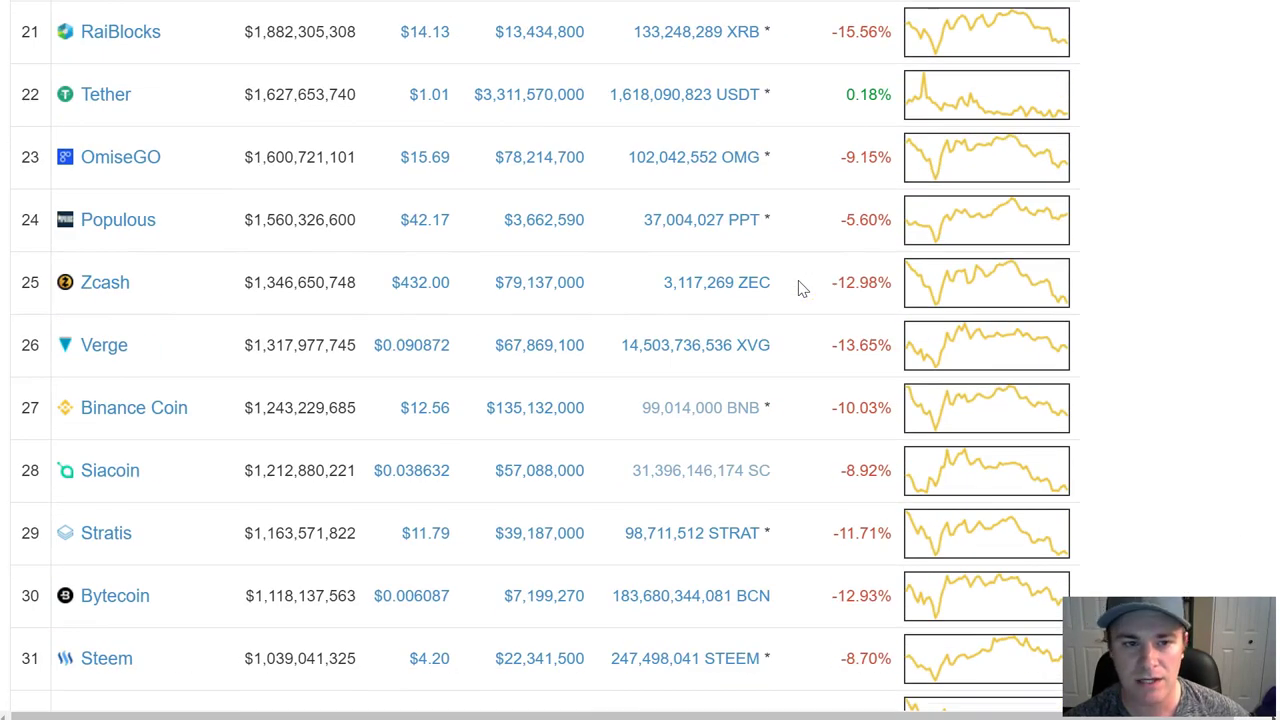
scroll(801, 289, down, 9)
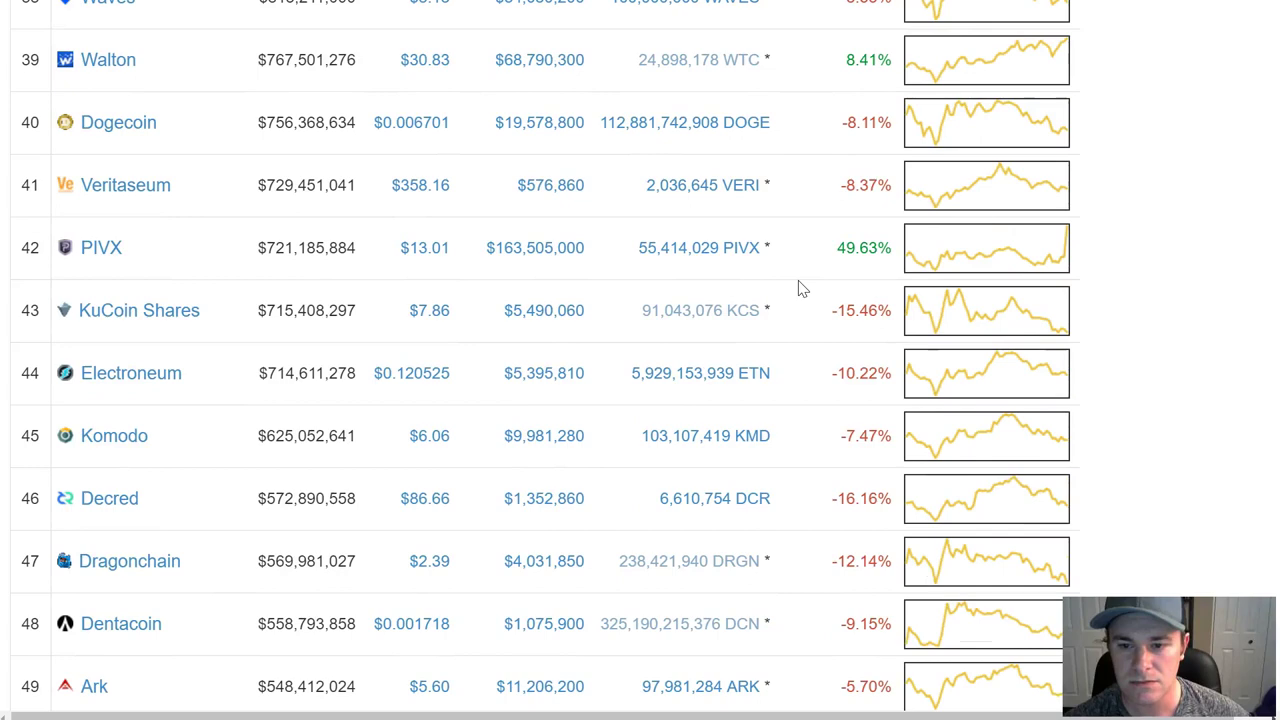
scroll(801, 289, down, 7)
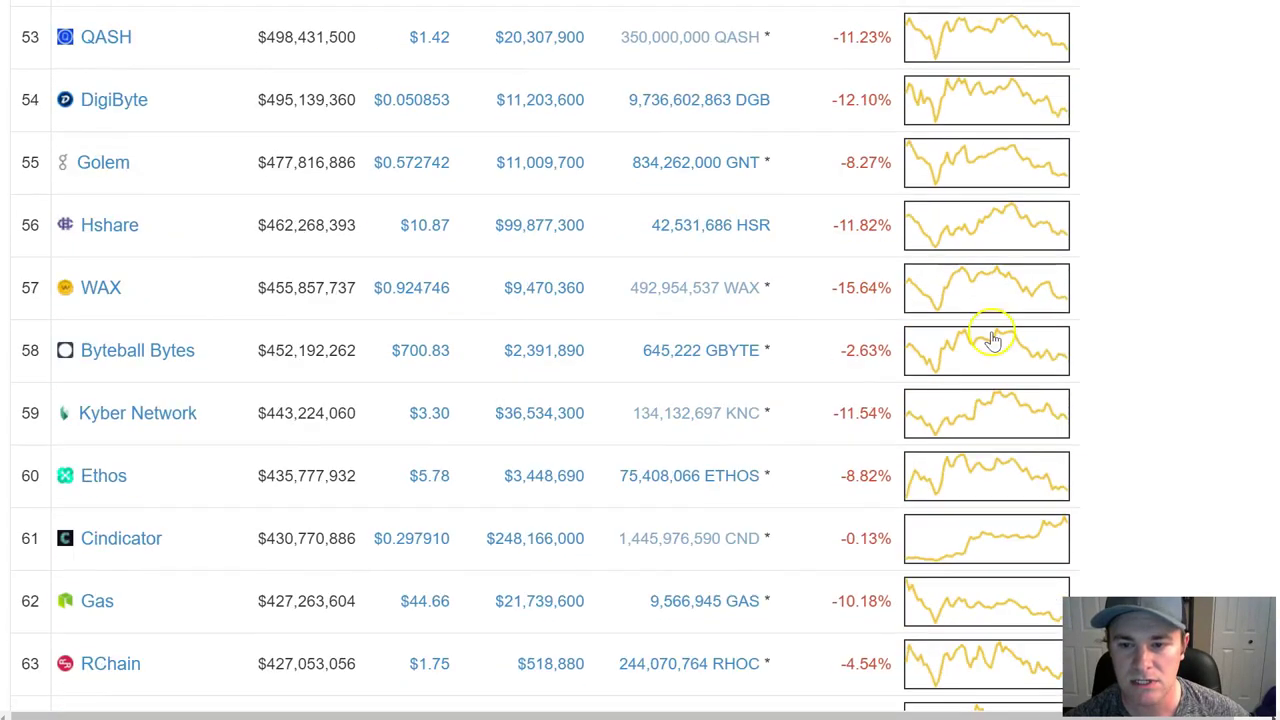
scroll(1270, 395, down, 1)
scroll(1270, 395, up, 1)
scroll(1275, 271, up, 10)
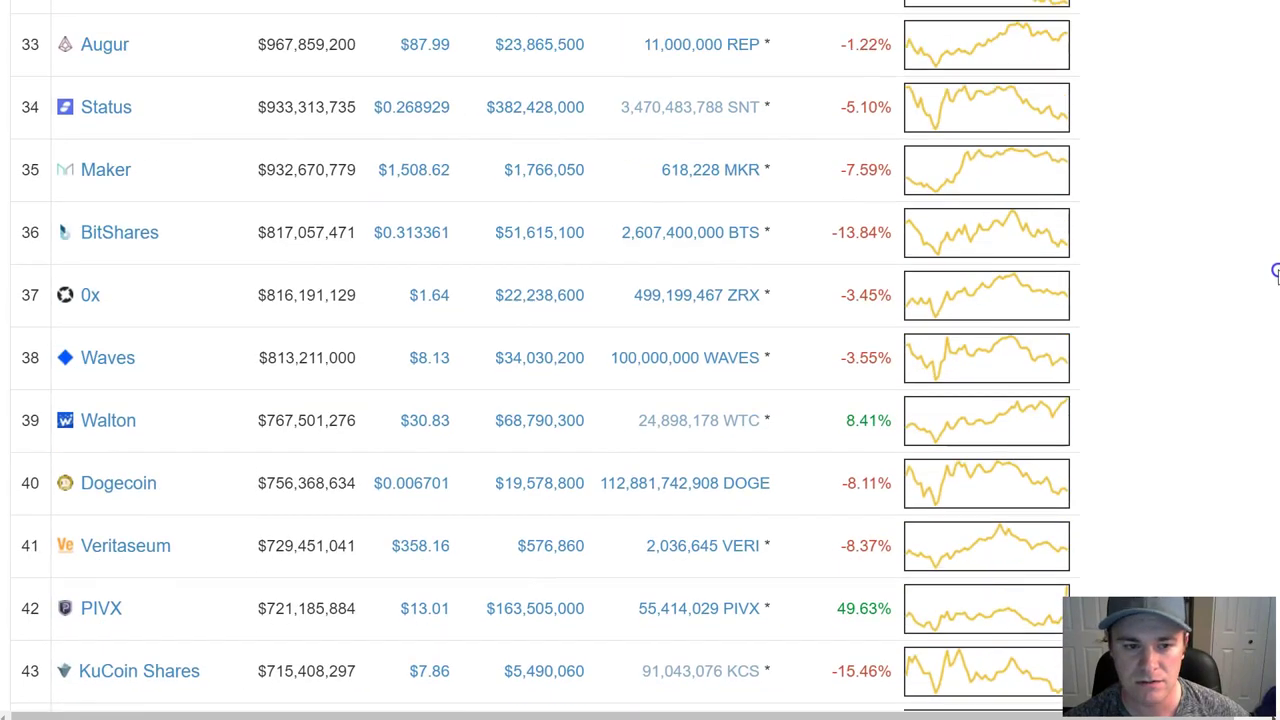
scroll(1275, 271, up, 15)
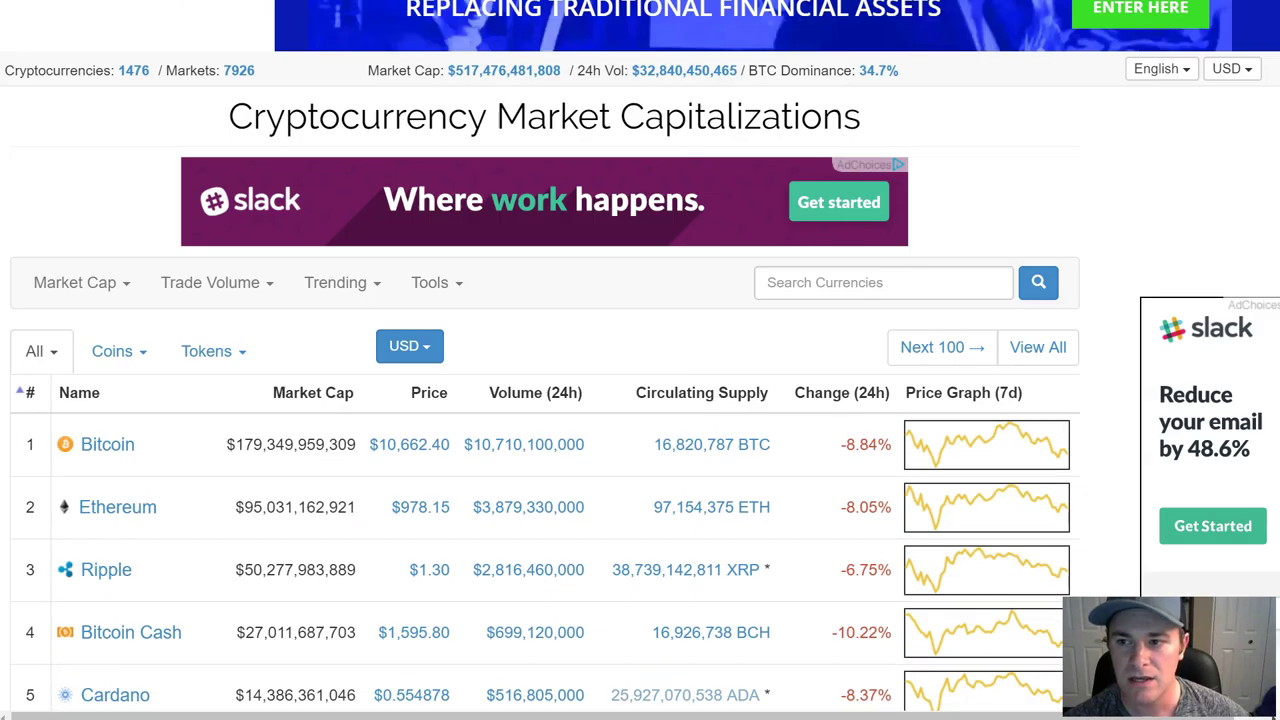
scroll(766, 480, down, 2)
scroll(766, 484, up, 3)
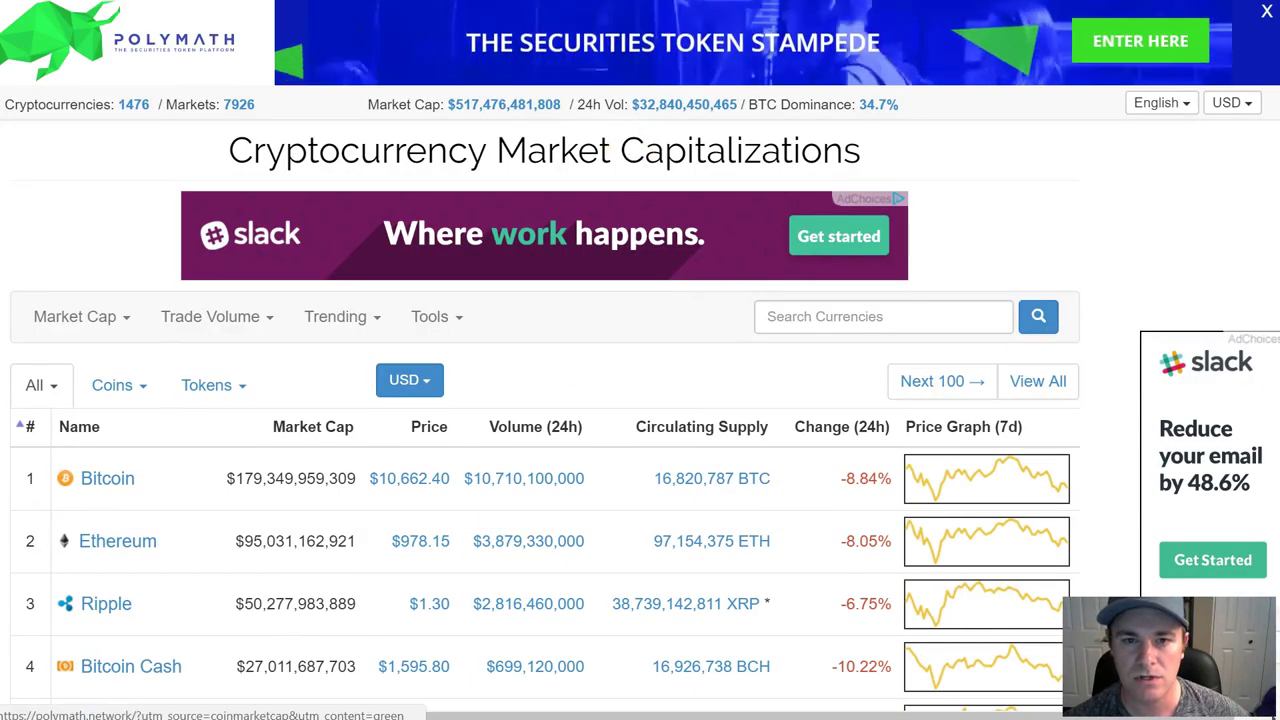
scroll(766, 480, down, 3)
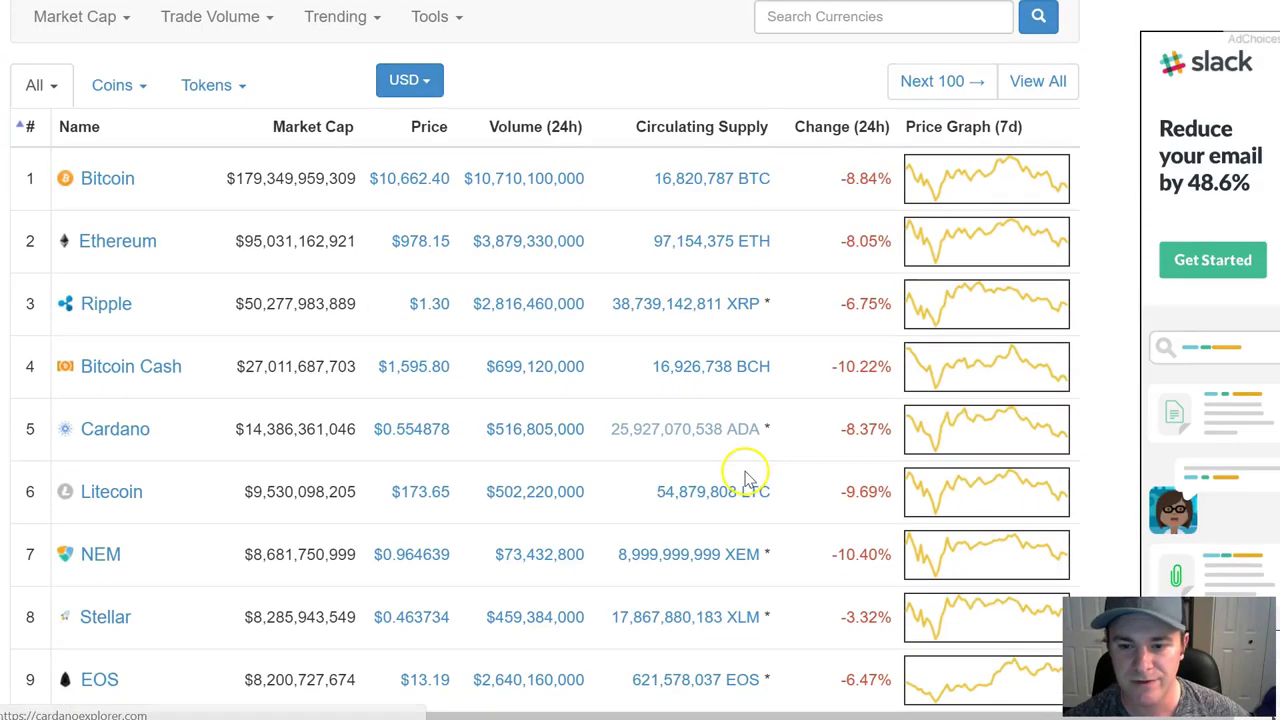
Scroll through the 73-entry trade history table and back up to the top.
scroll(745, 470, up, 3)
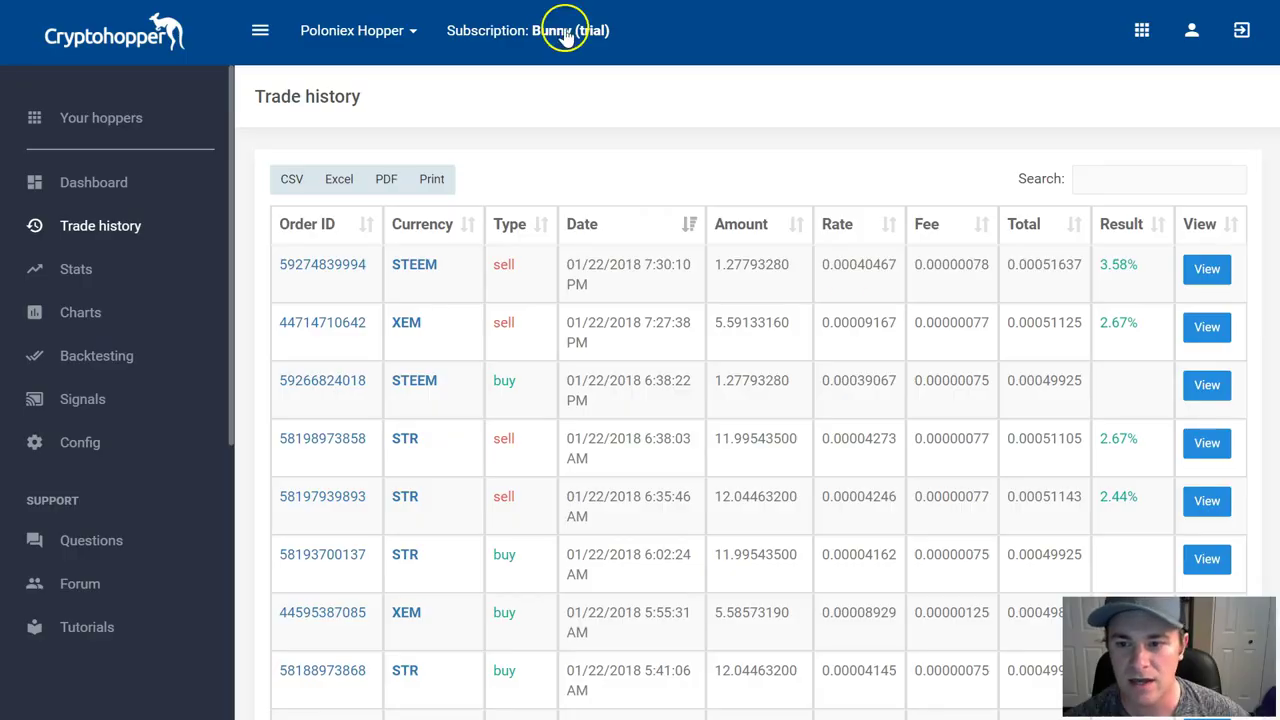
scroll(1021, 395, down, 1)
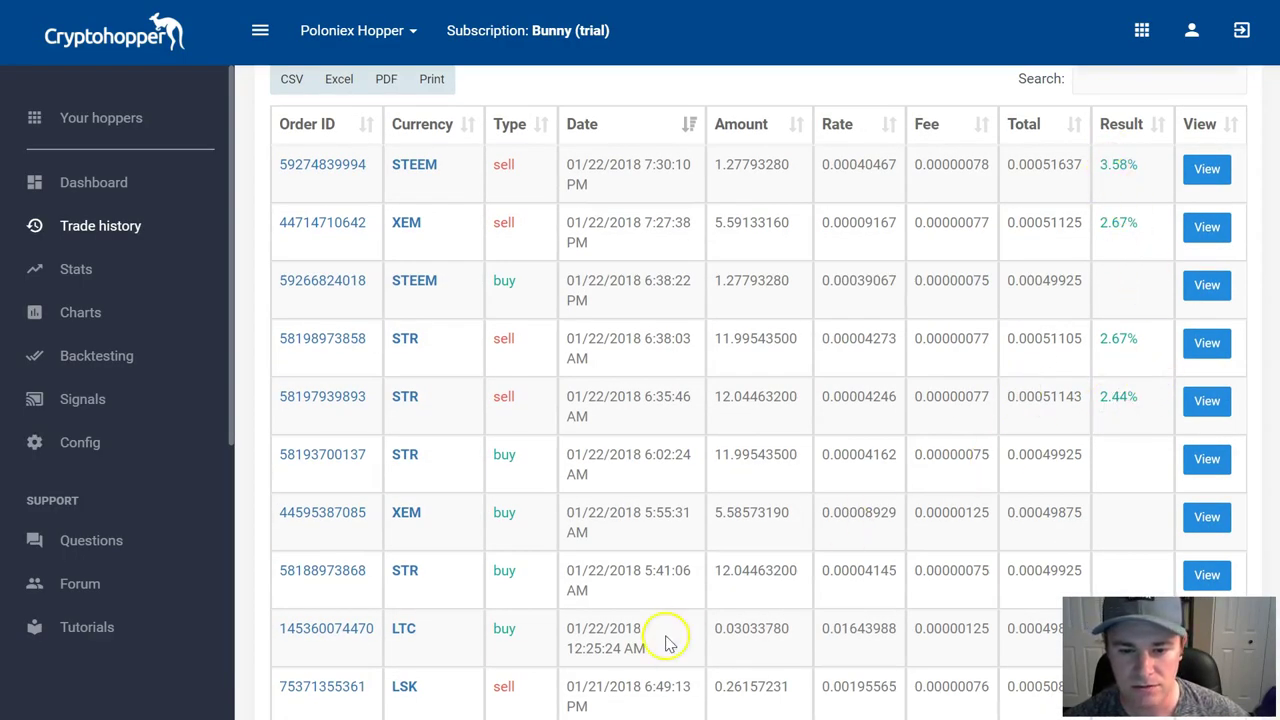
scroll(775, 625, down, 1)
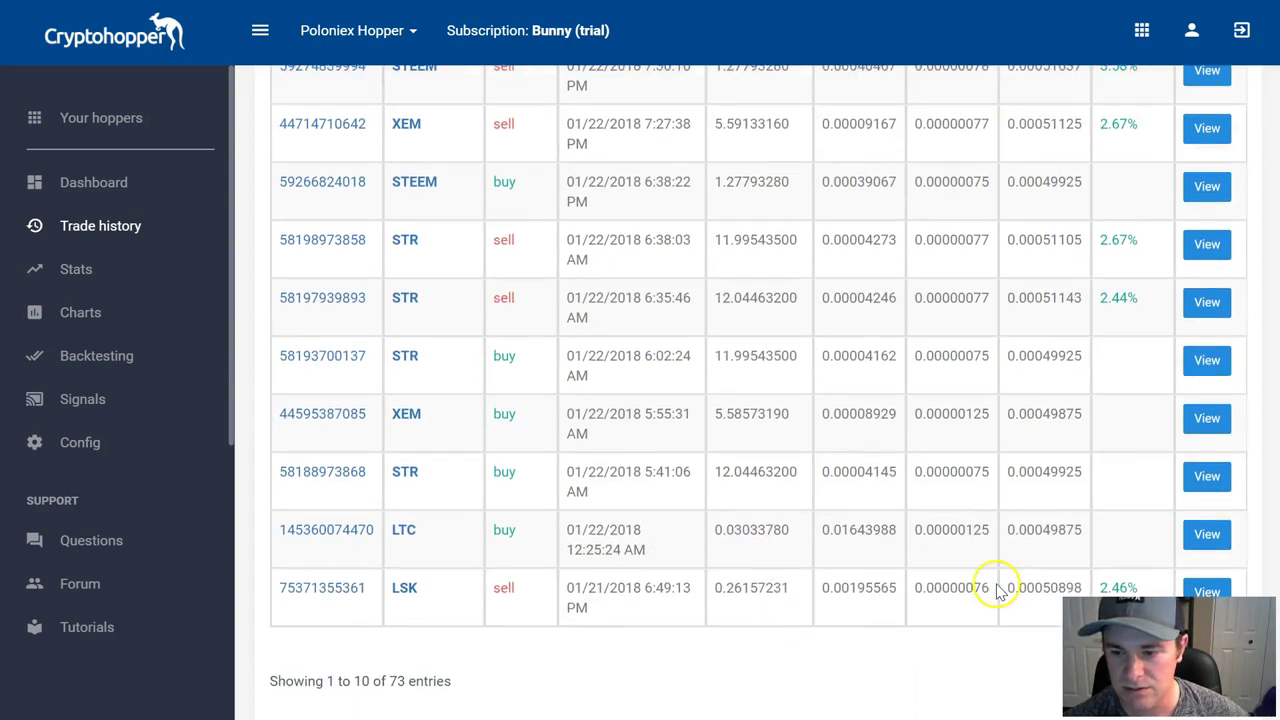
scroll(996, 585, up, 2)
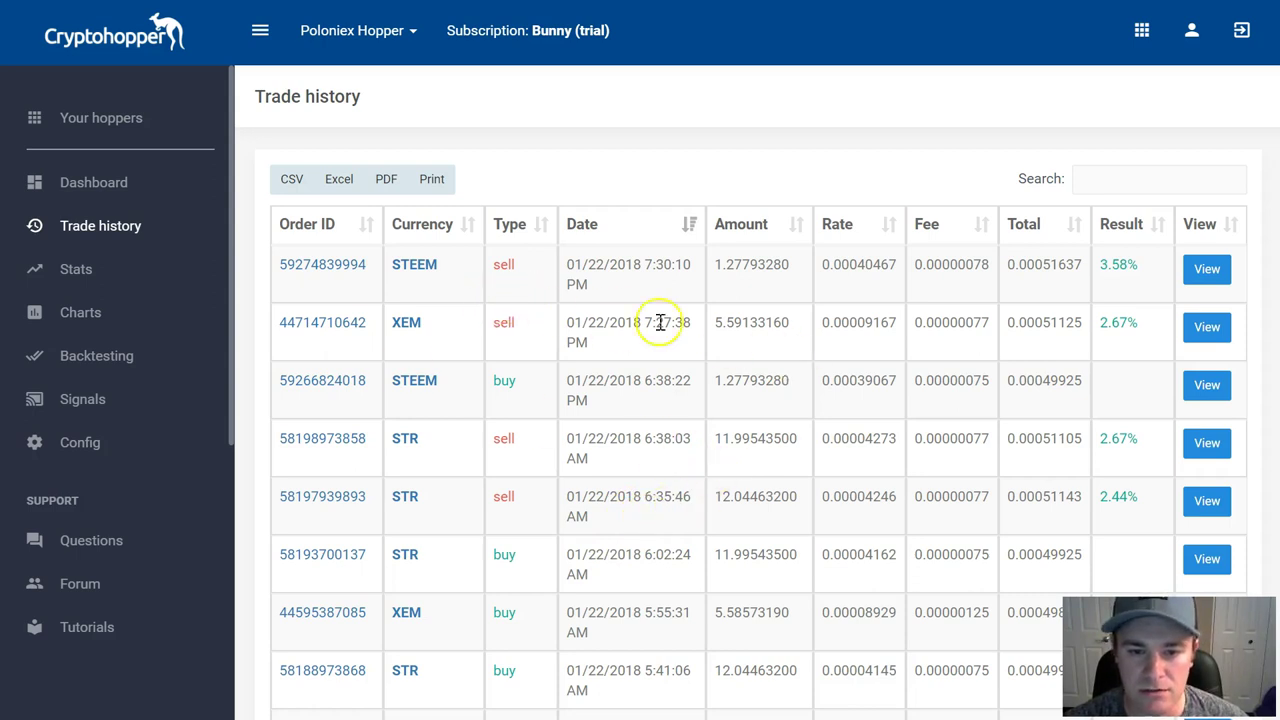
Browse the STEEM, XEM and STR trades, including STEEM sold at 0.00040467 for 3.58%.
scroll(785, 335, down, 1)
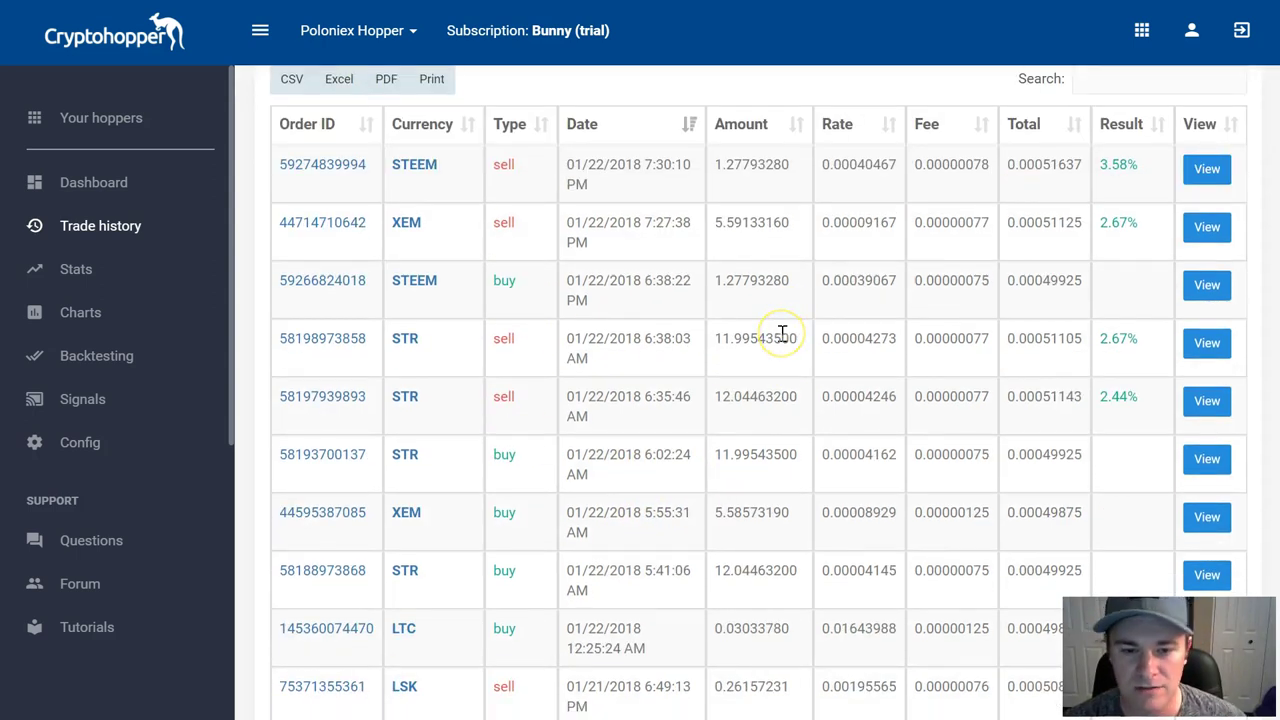
scroll(783, 334, down, 1)
scroll(785, 341, up, 2)
scroll(784, 341, down, 1)
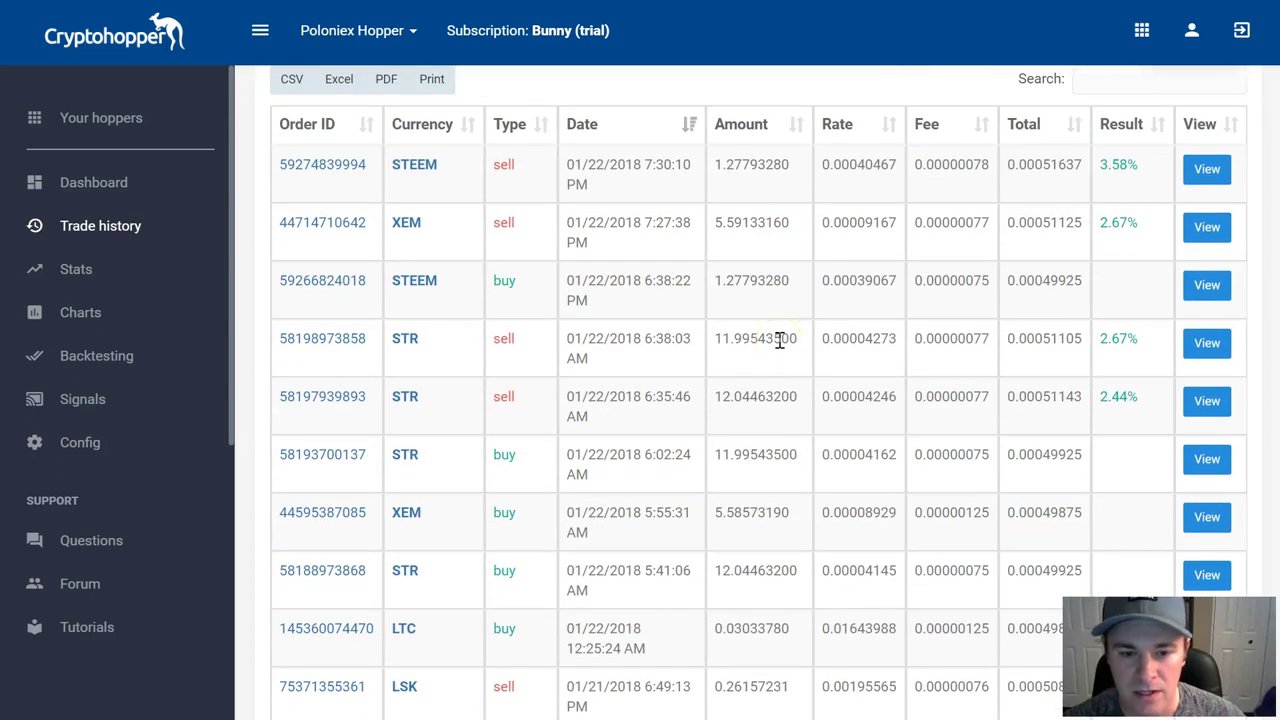
scroll(779, 341, down, 1)
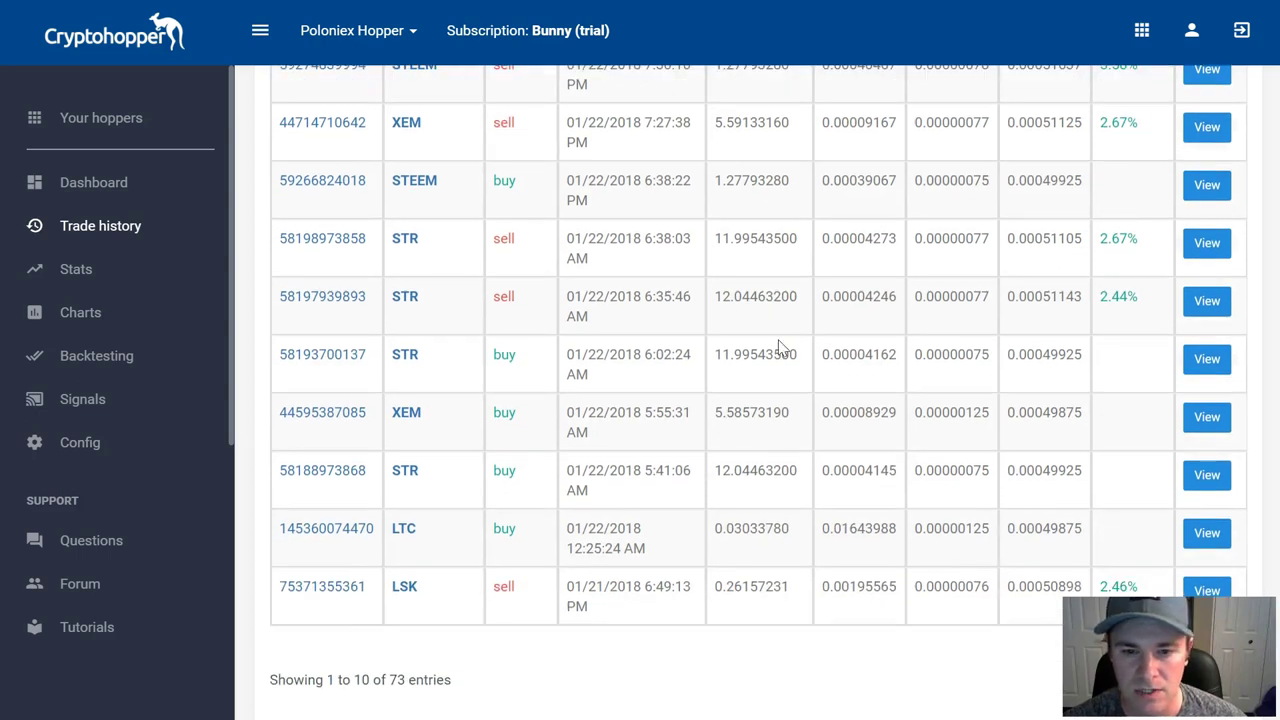
scroll(781, 347, up, 2)
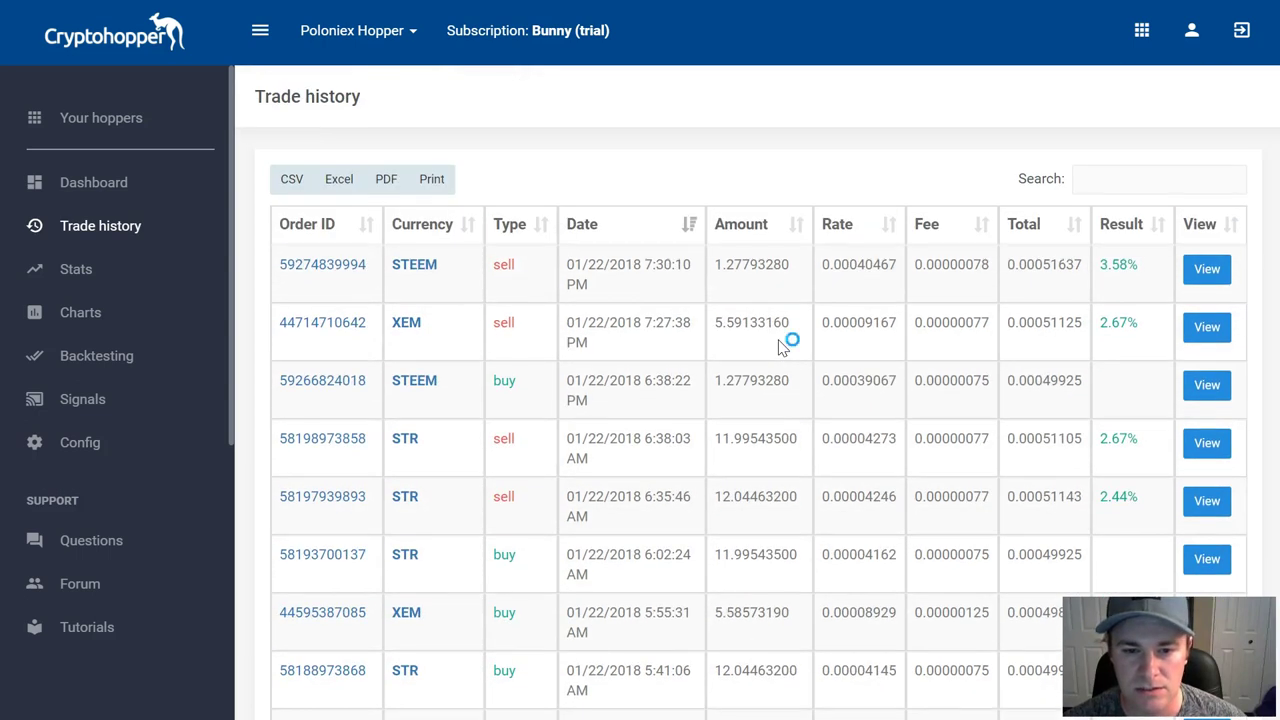
scroll(781, 347, down, 1)
scroll(781, 347, up, 1)
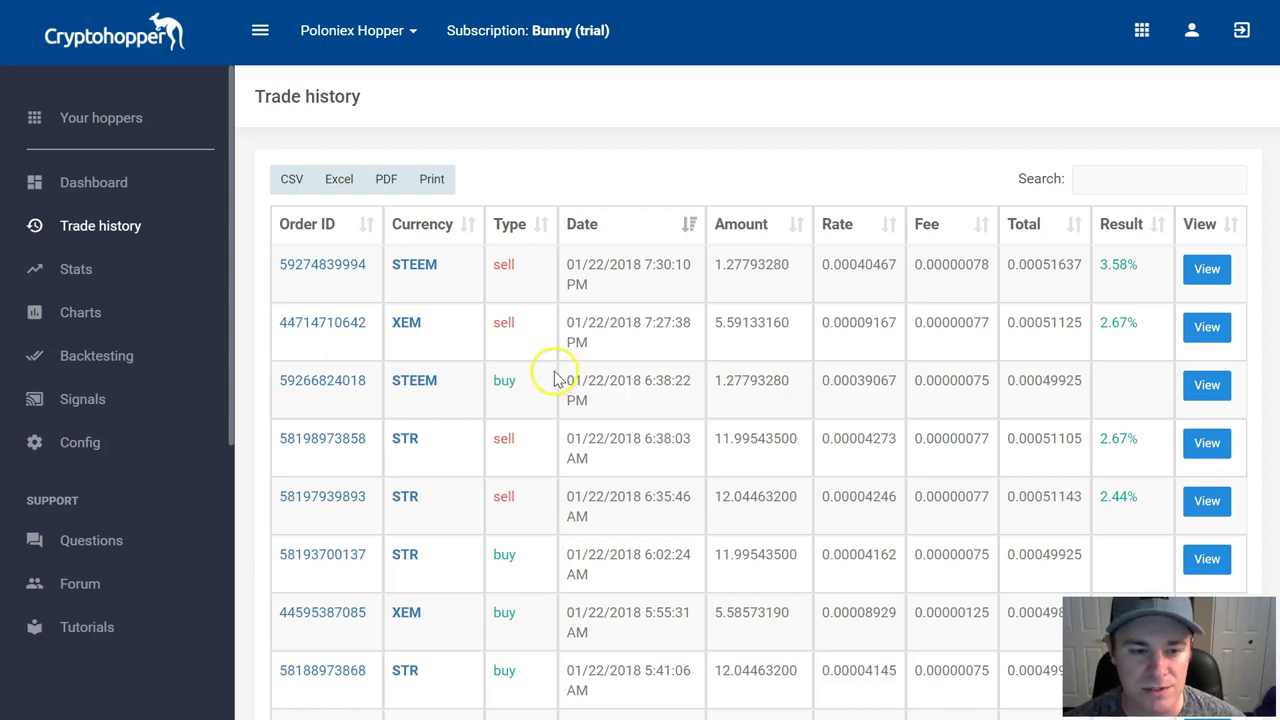
scroll(658, 375, down, 1)
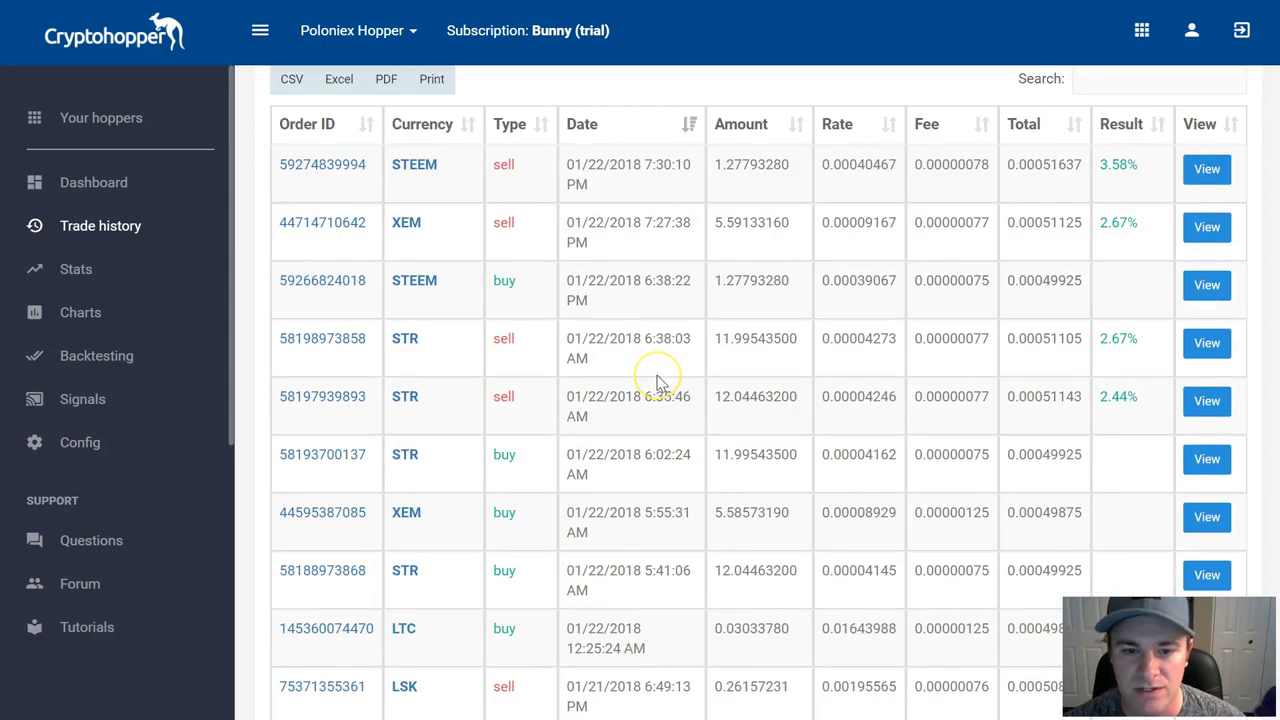
scroll(658, 378, up, 1)
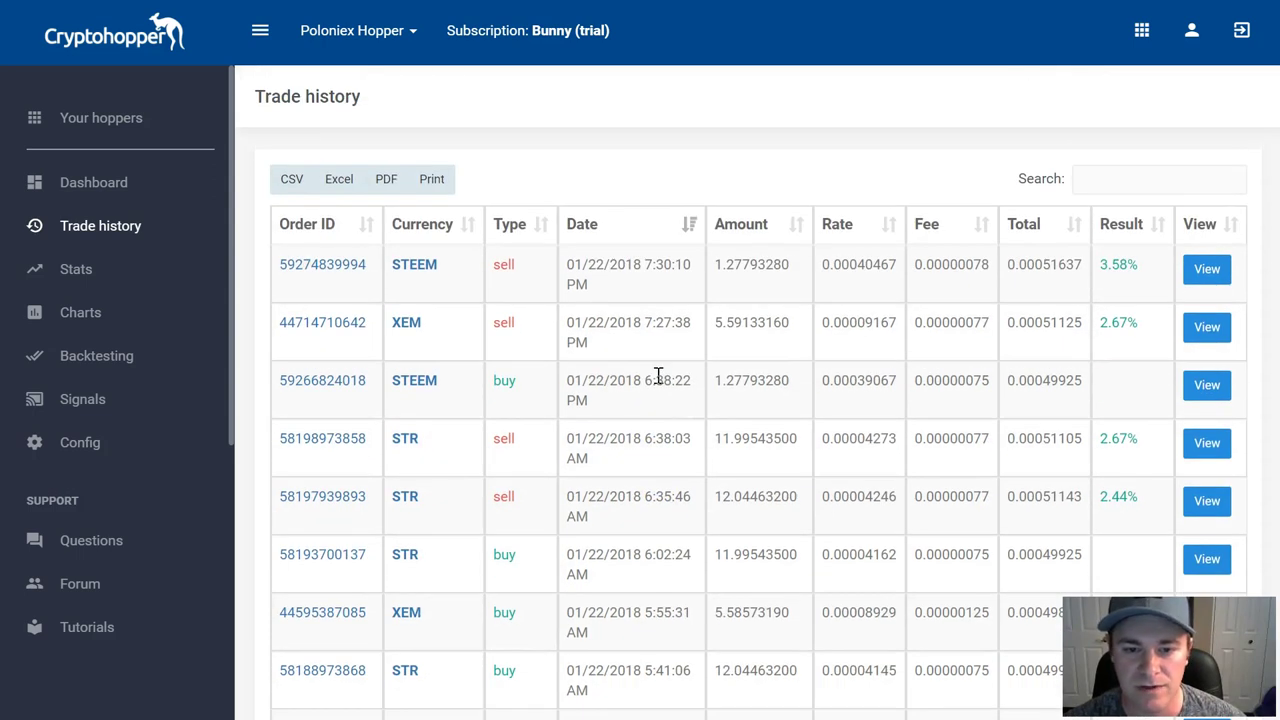
scroll(658, 375, down, 1)
scroll(658, 375, up, 1)
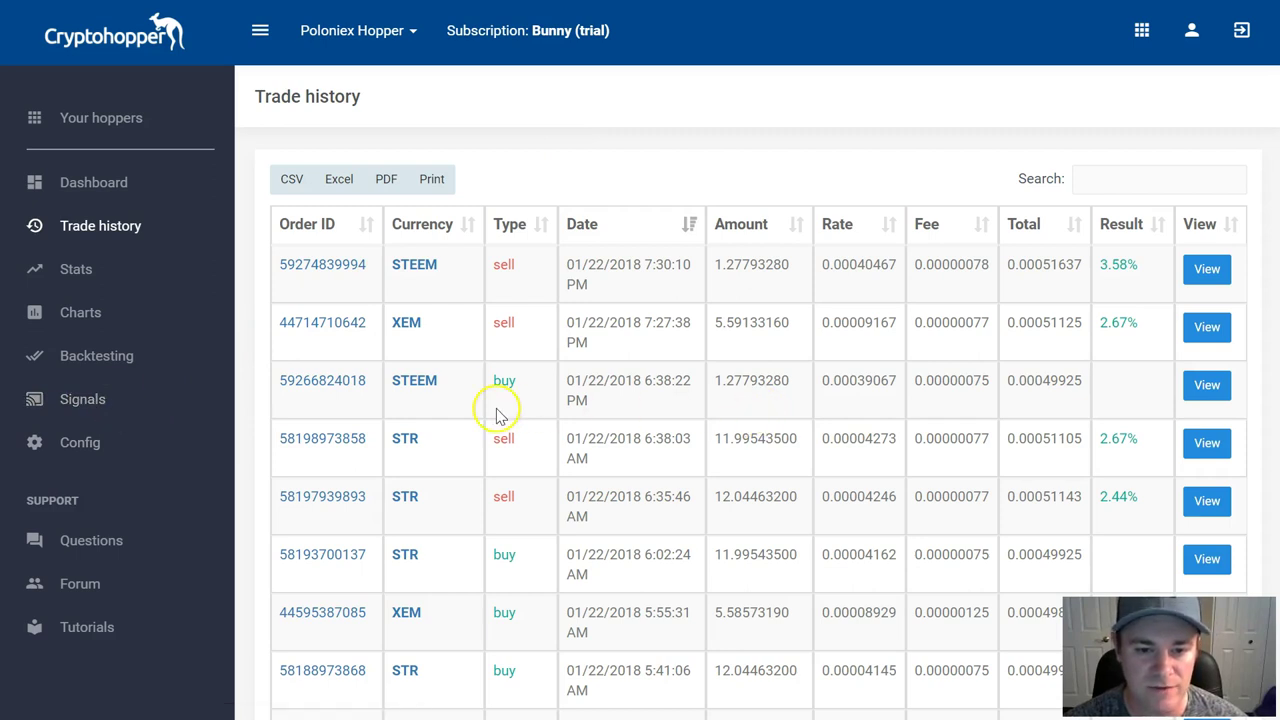
click(35, 410)
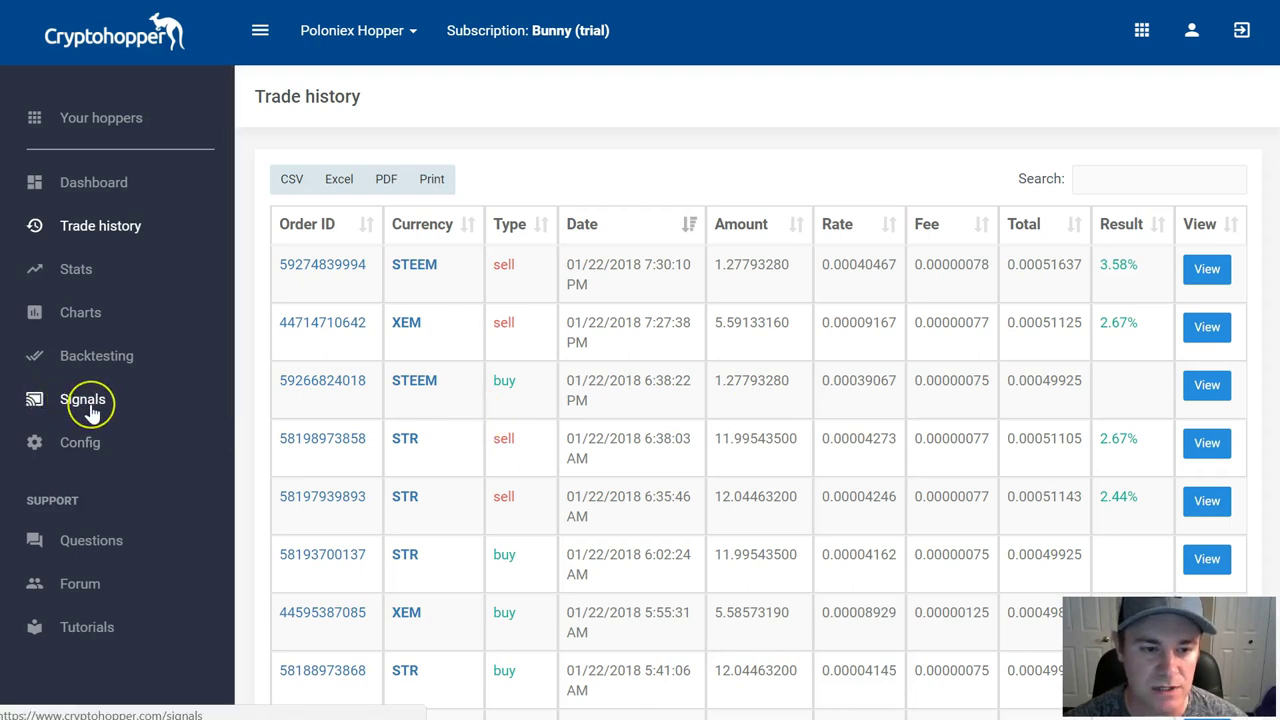
Open the hopper Config and scroll to Allowed coins, noting Neoscoin among the selected coins.
click(82, 442)
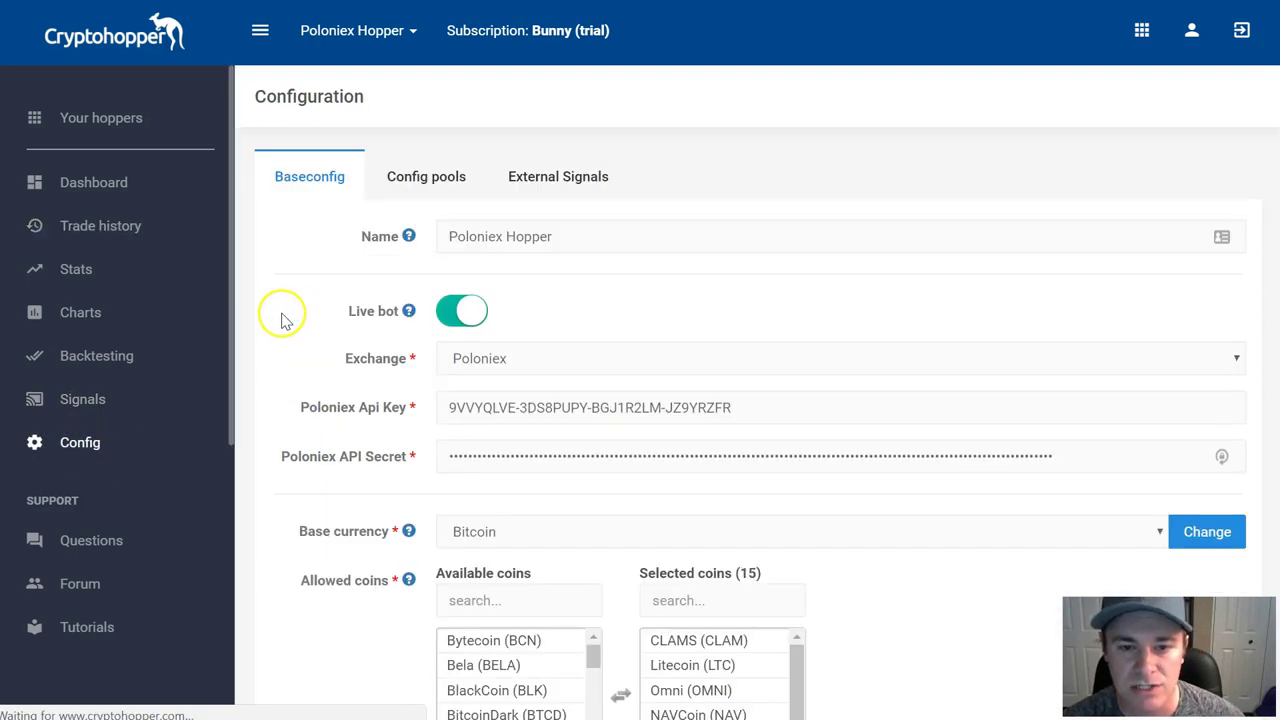
scroll(471, 329, down, 3)
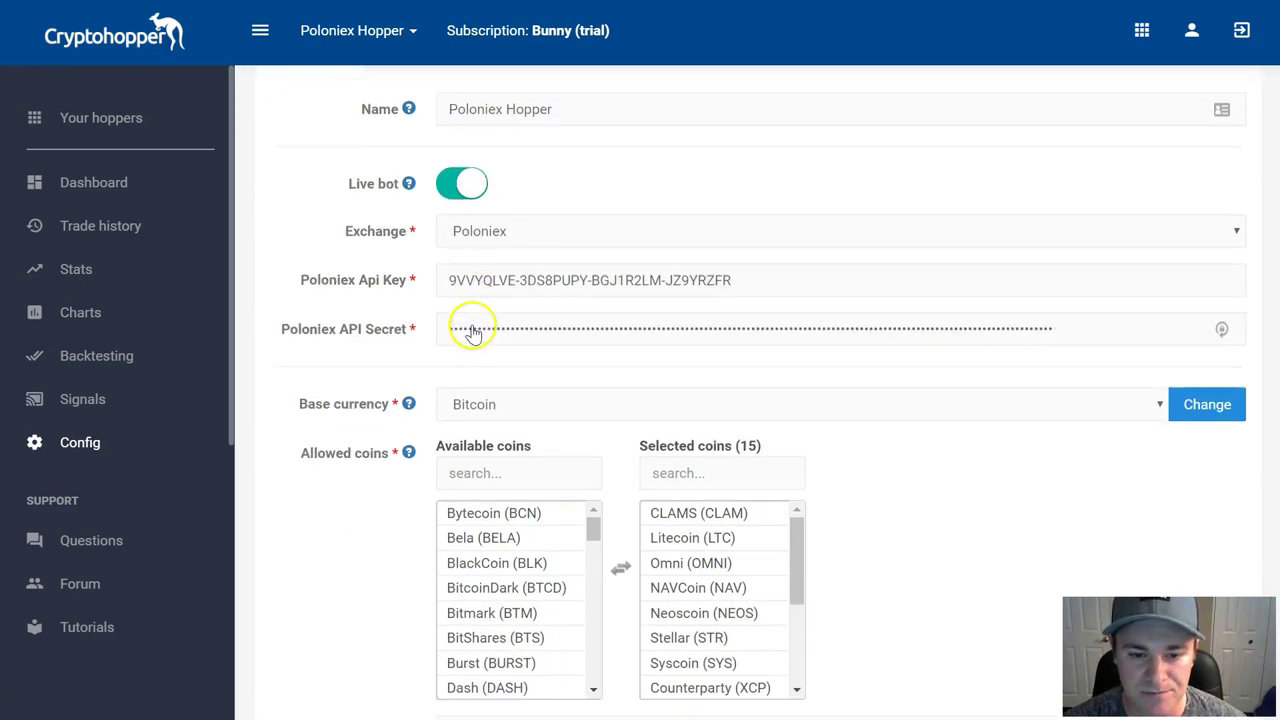
scroll(344, 338, down, 1)
click(660, 340)
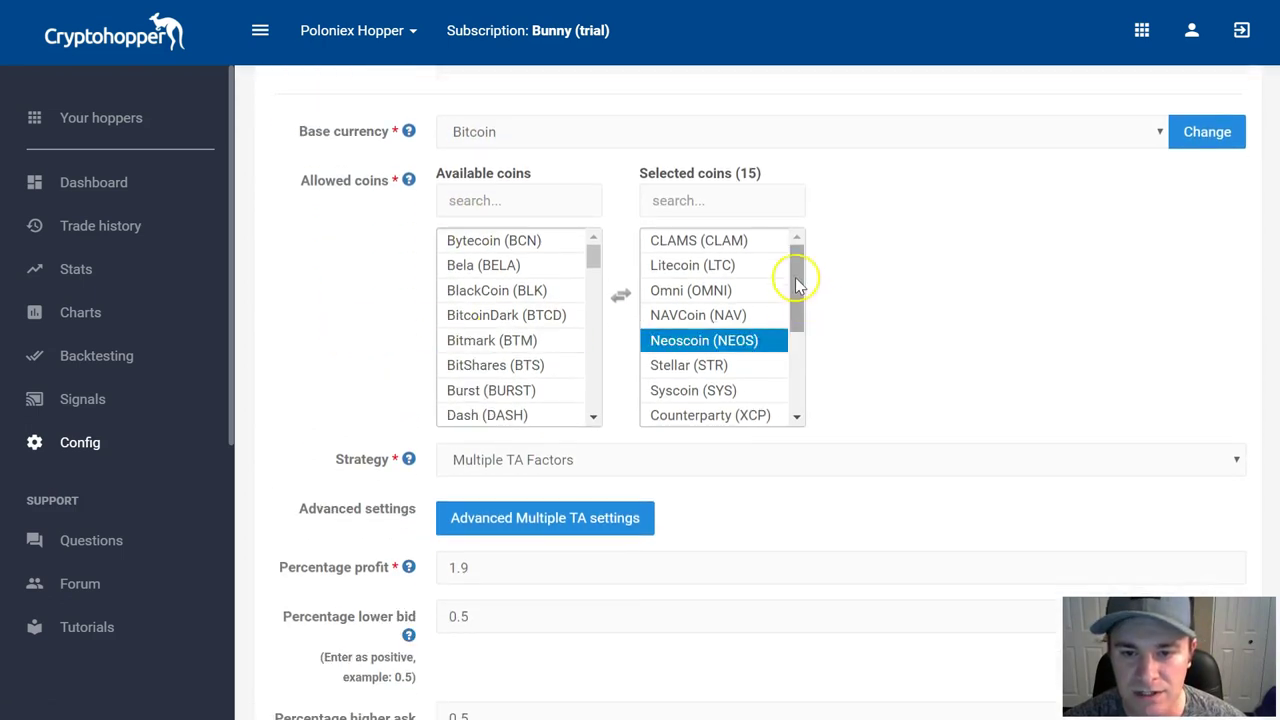
drag(800, 264, 791, 368)
Point out Bitcoin Cash, Gnosis, Counterparty and Monero selected, and Dash among available coins.
click(706, 413)
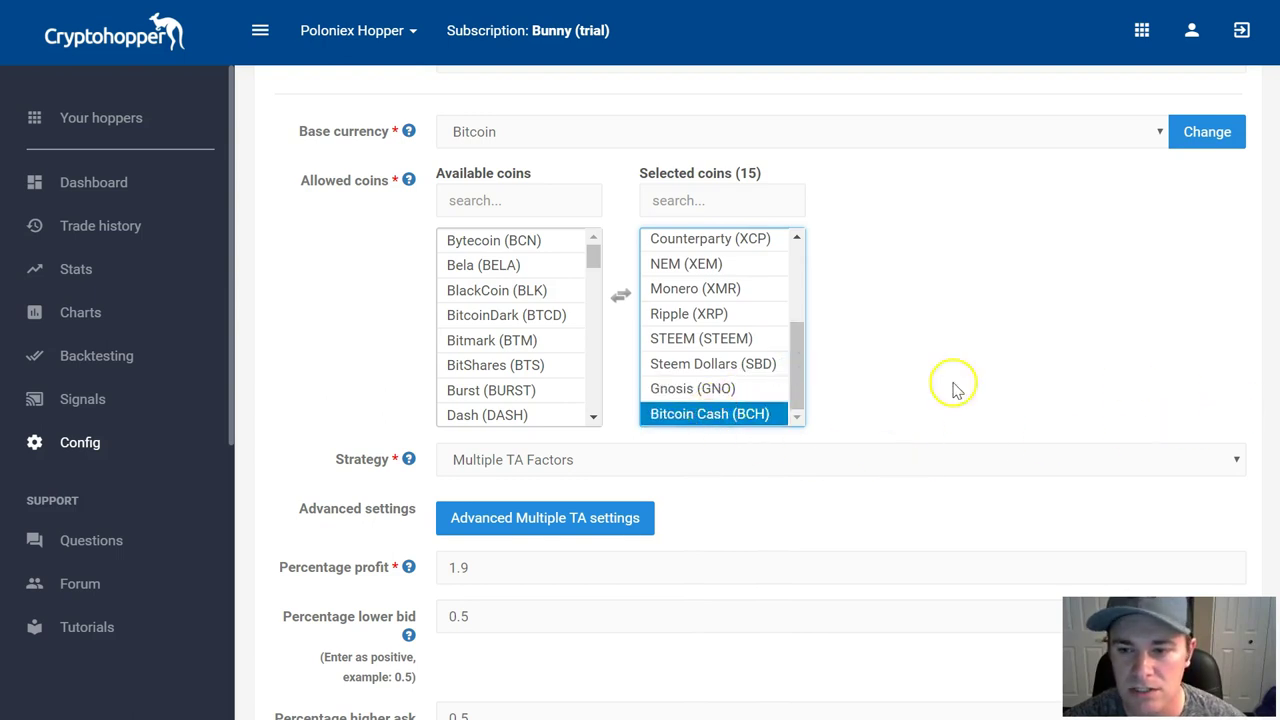
click(706, 389)
click(720, 242)
click(781, 293)
click(800, 265)
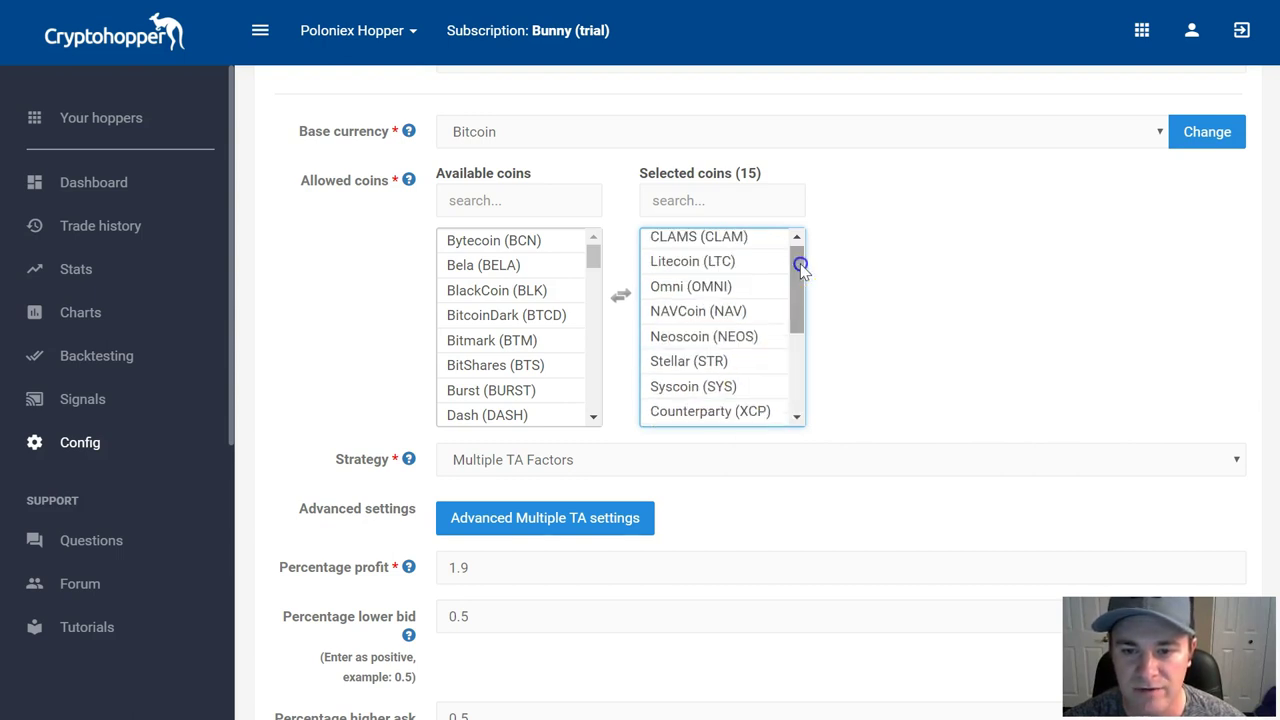
click(800, 247)
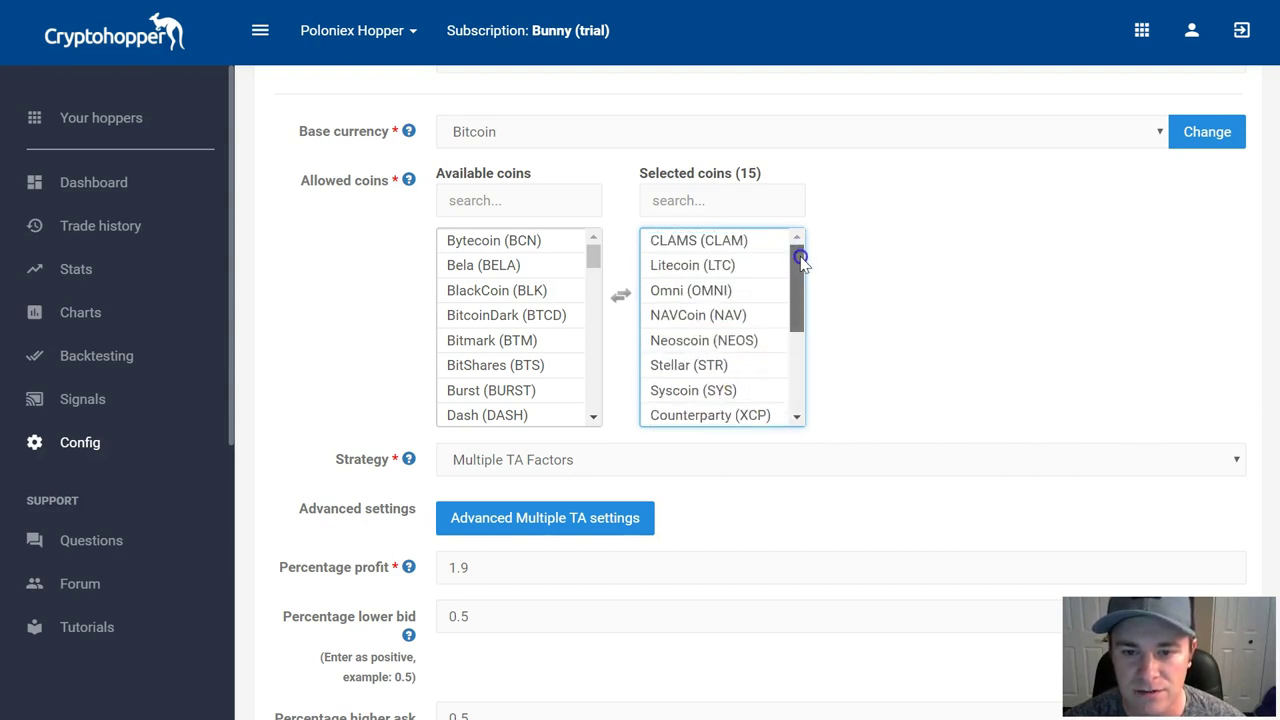
mouse_move(800, 260)
mouse_down()
mouse_move(801, 360)
mouse_move(803, 251)
mouse_up()
click(510, 415)
scroll(280, 430, down, 2)
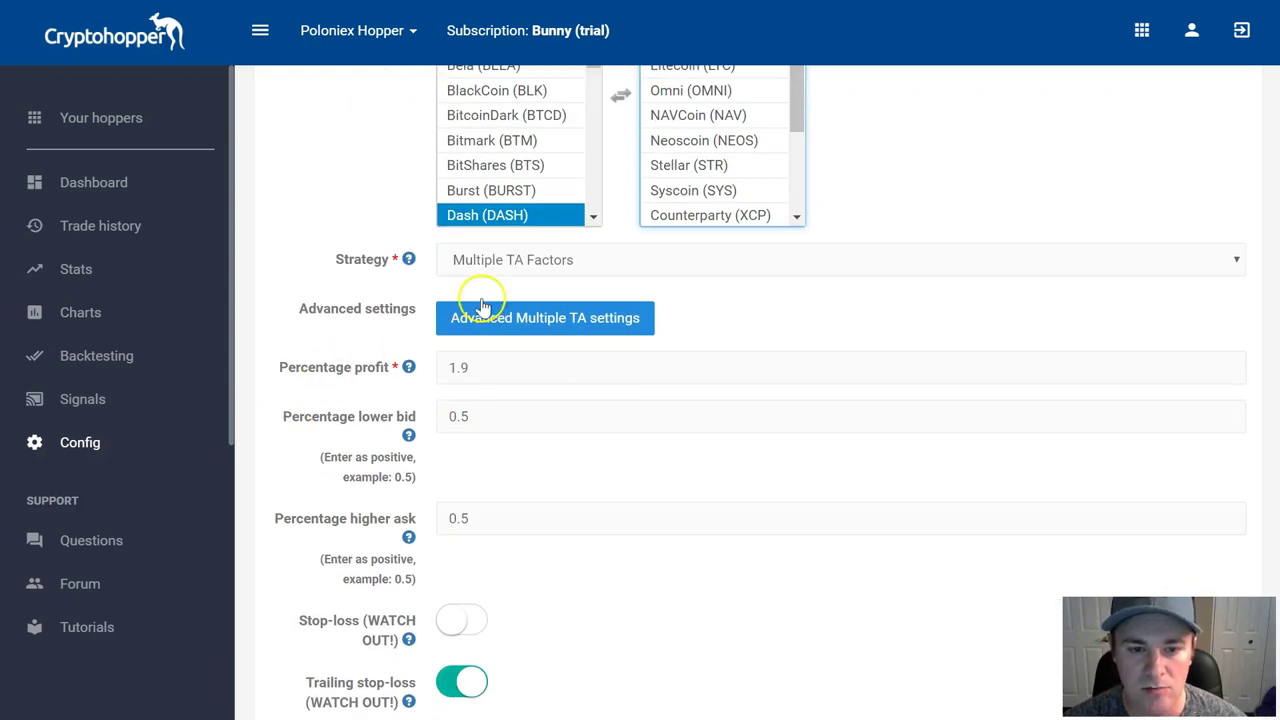
scroll(280, 430, down, 1)
scroll(280, 430, down, 1)
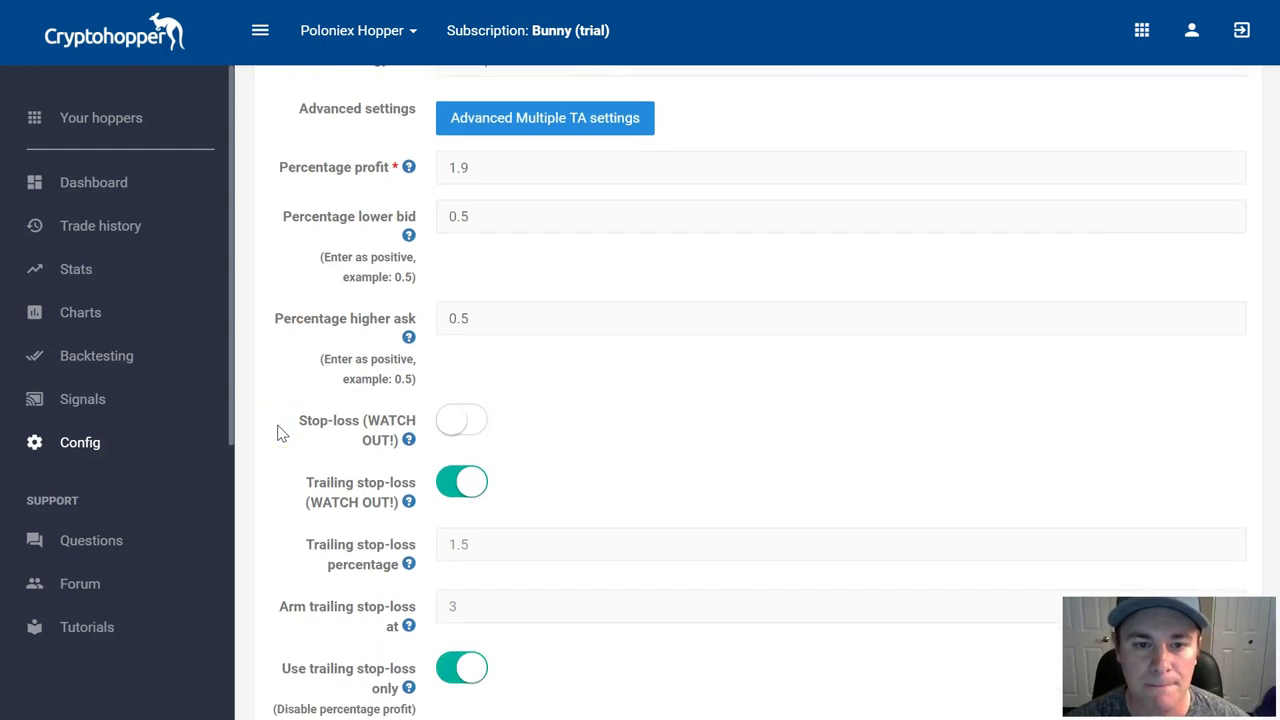
click(471, 180)
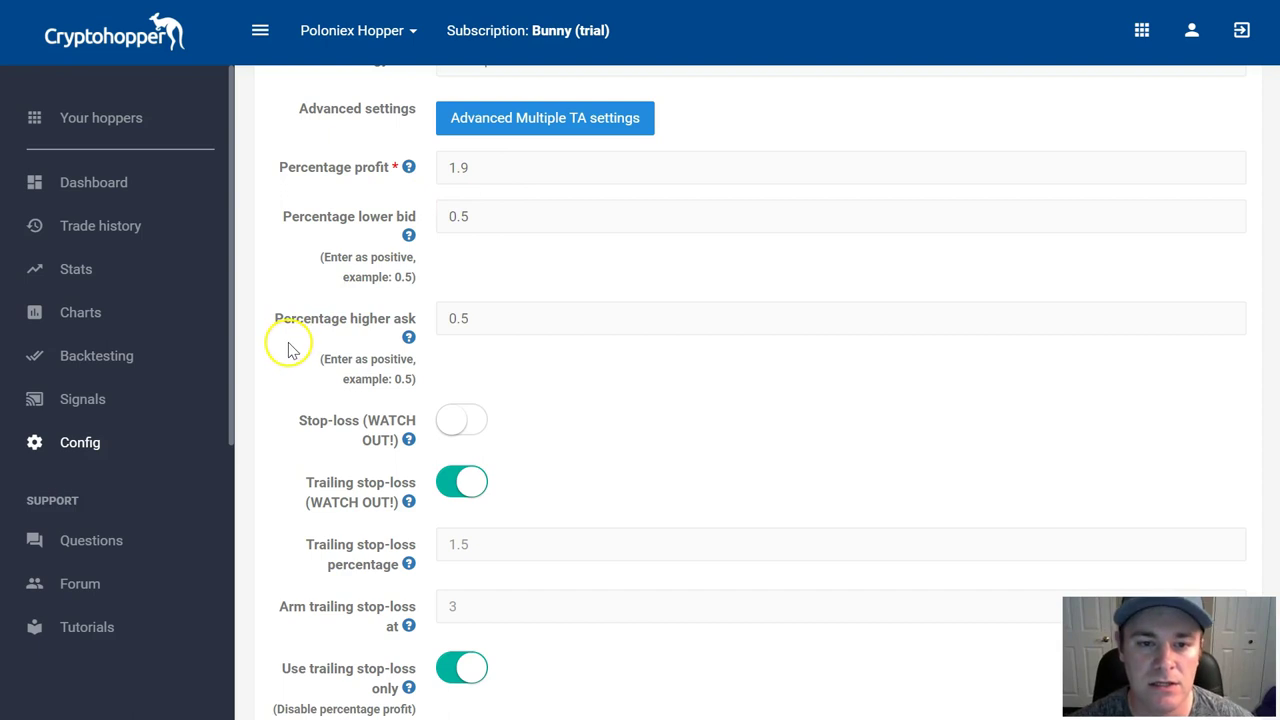
scroll(288, 349, down, 1)
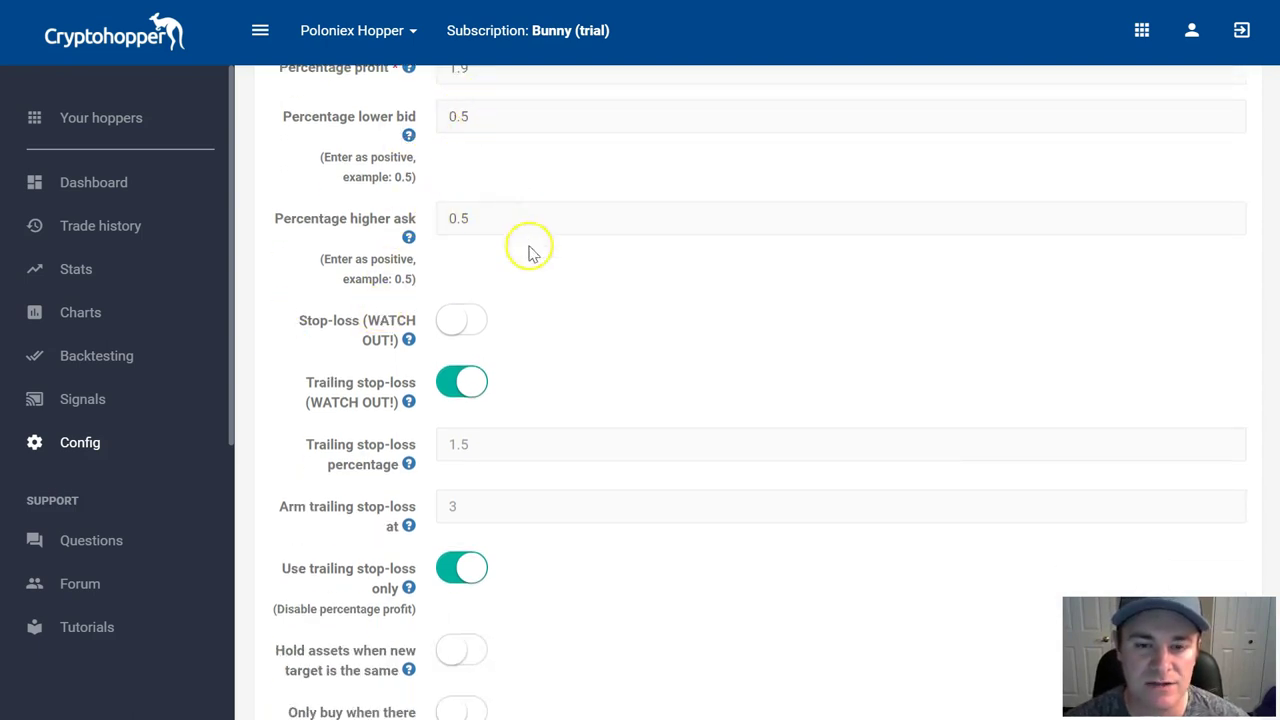
scroll(657, 396, down, 1)
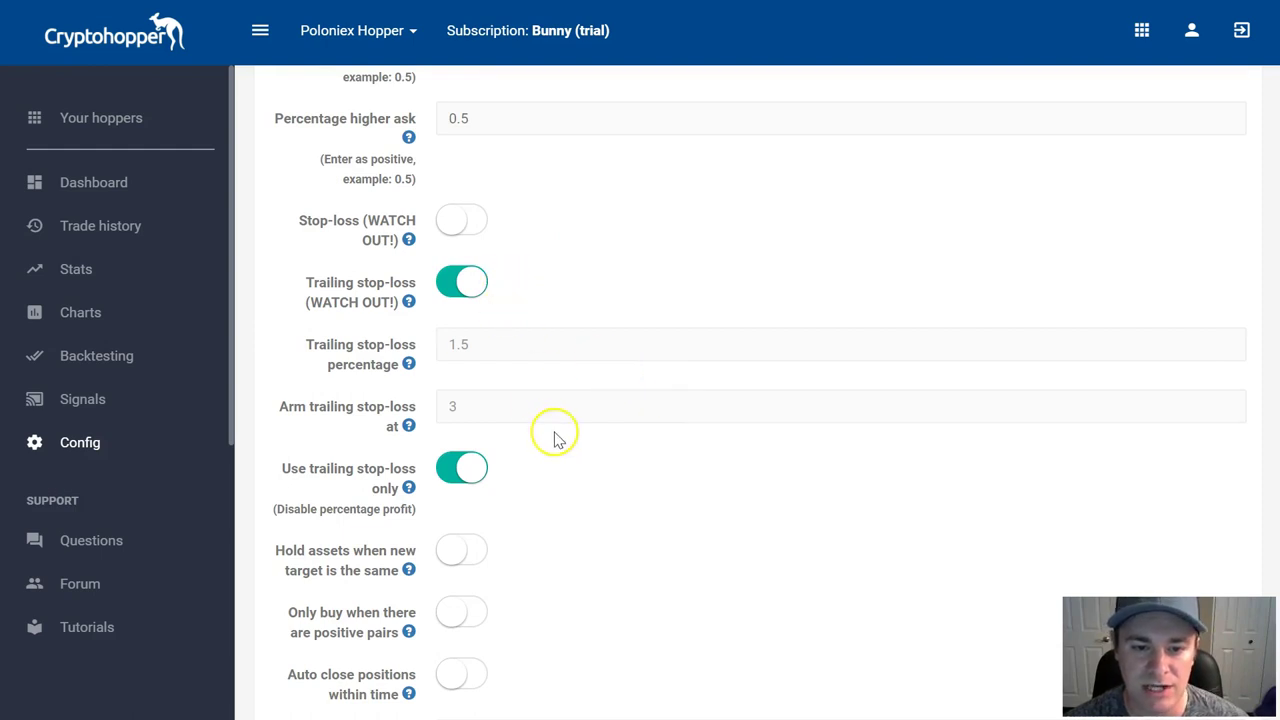
Scroll the config down to the trailing stop-loss settings, where trailing-stop-loss-only is on.
scroll(620, 457, down, 1)
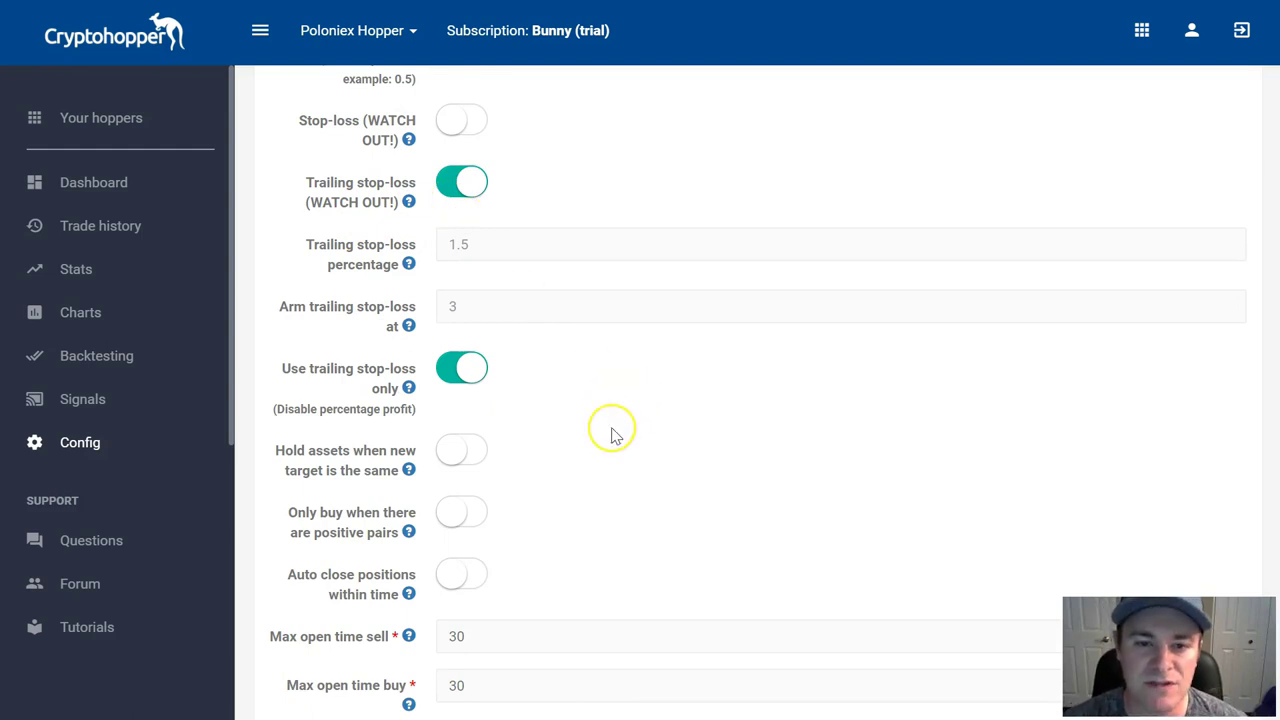
scroll(612, 428, up, 4)
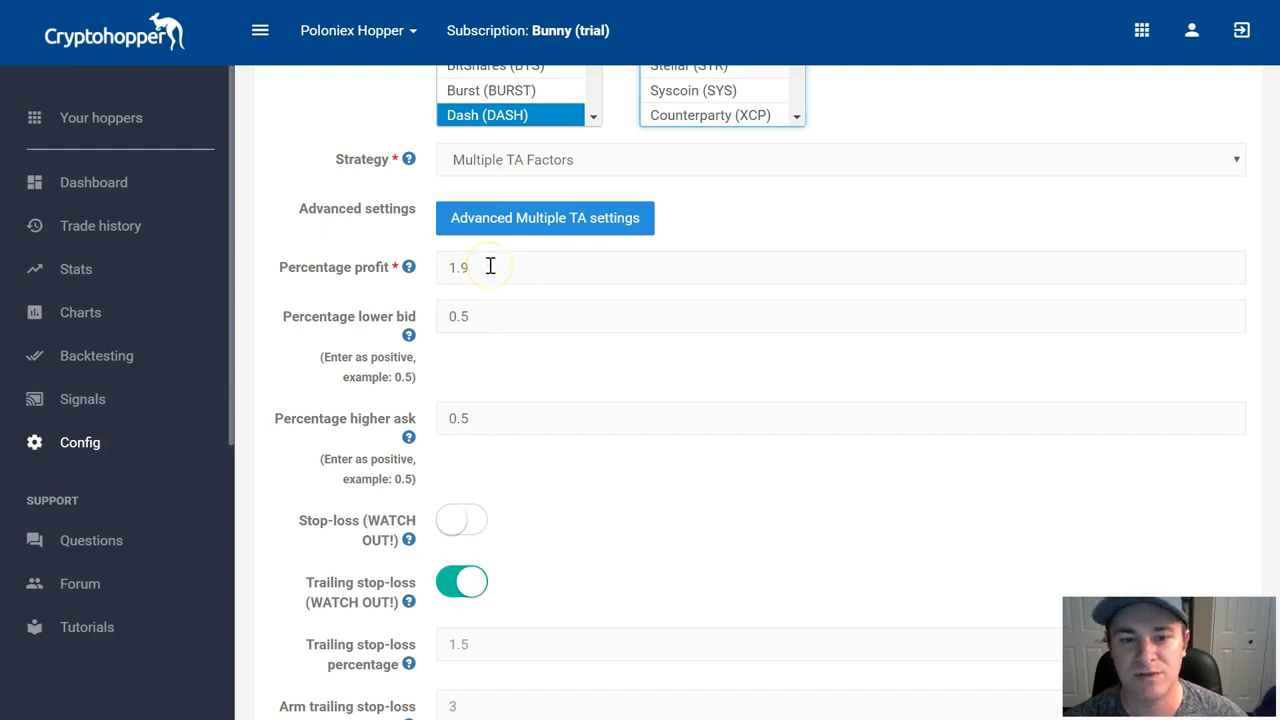
scroll(589, 403, down, 2)
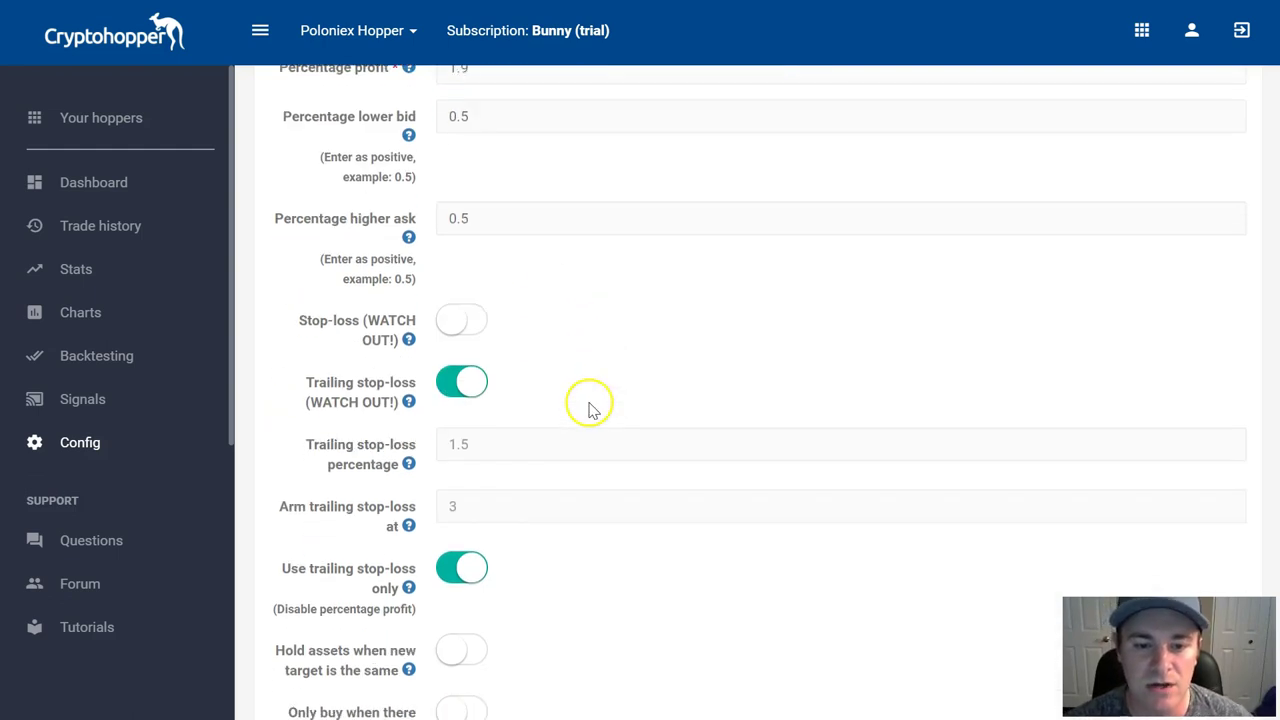
scroll(577, 405, down, 1)
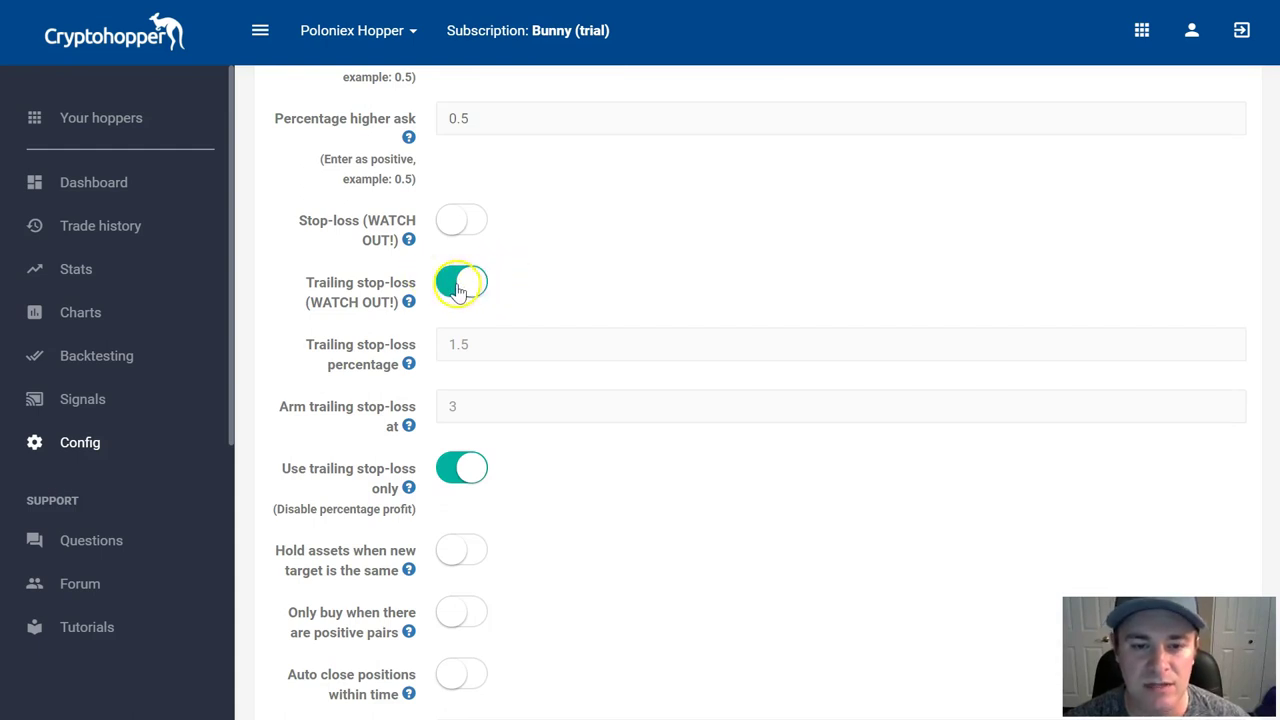
scroll(620, 374, up, 2)
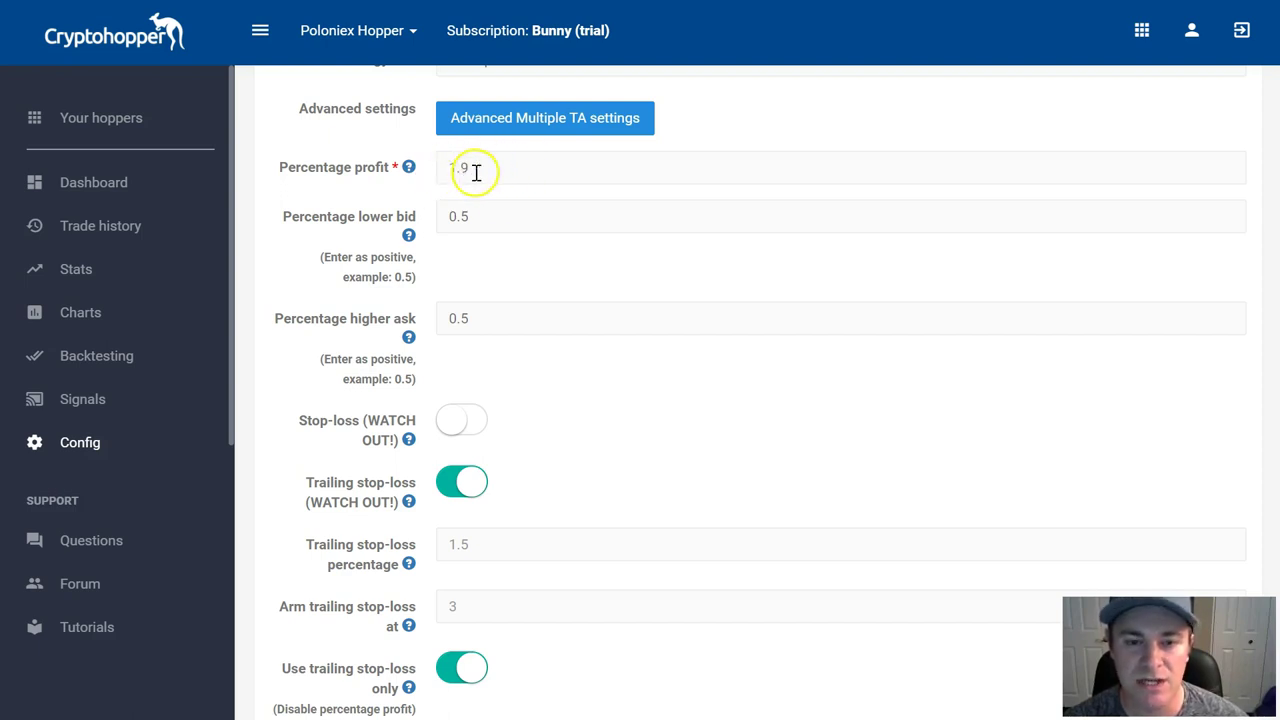
scroll(606, 363, down, 1)
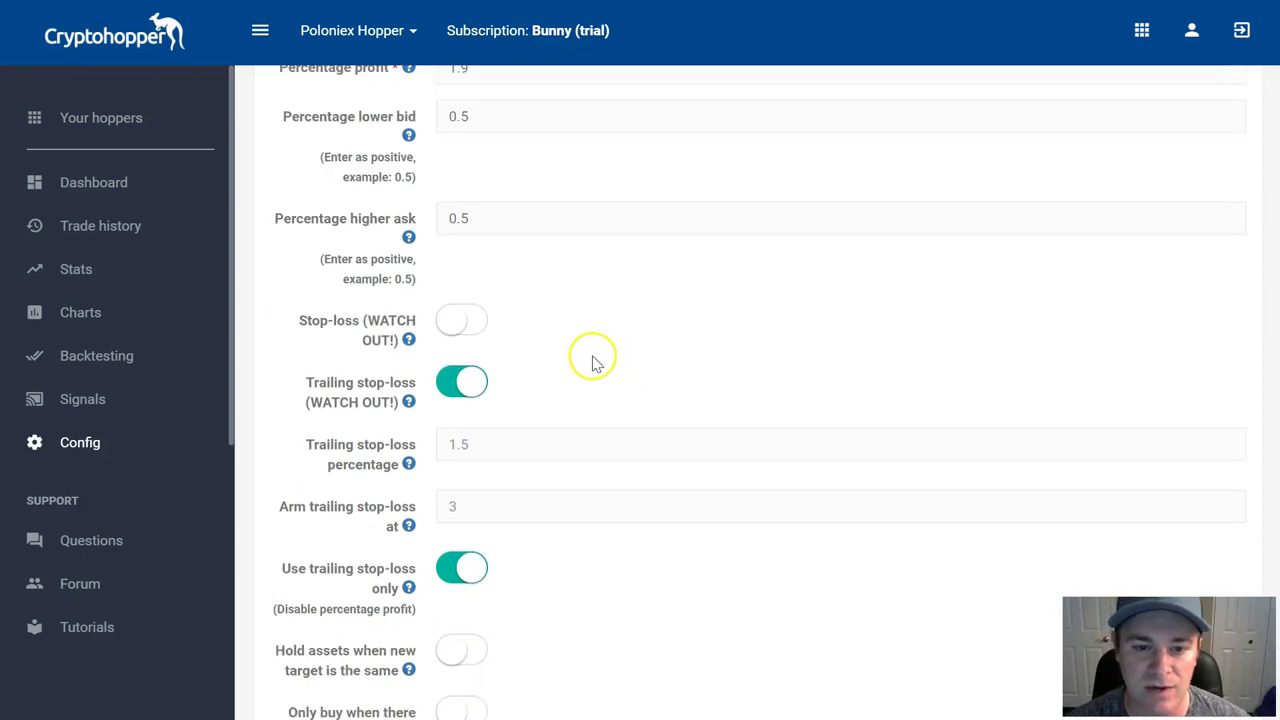
scroll(560, 354, down, 1)
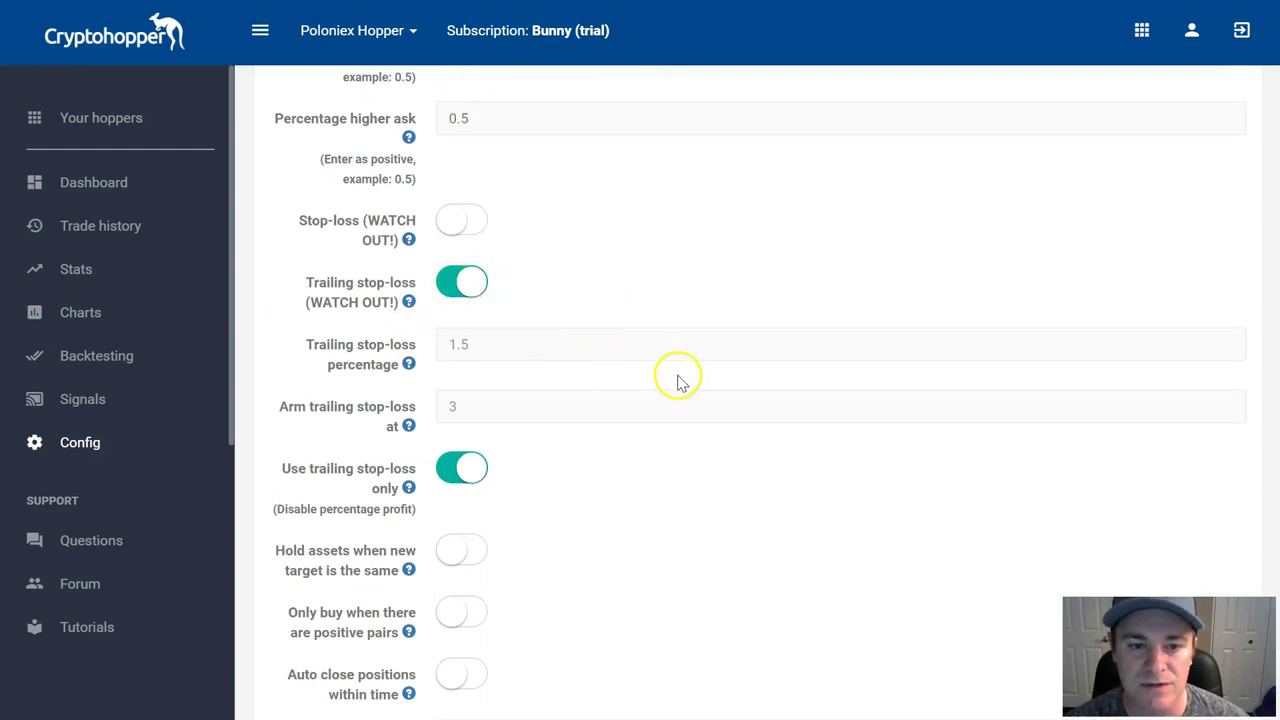
scroll(674, 372, down, 1)
scroll(674, 372, down, 1)
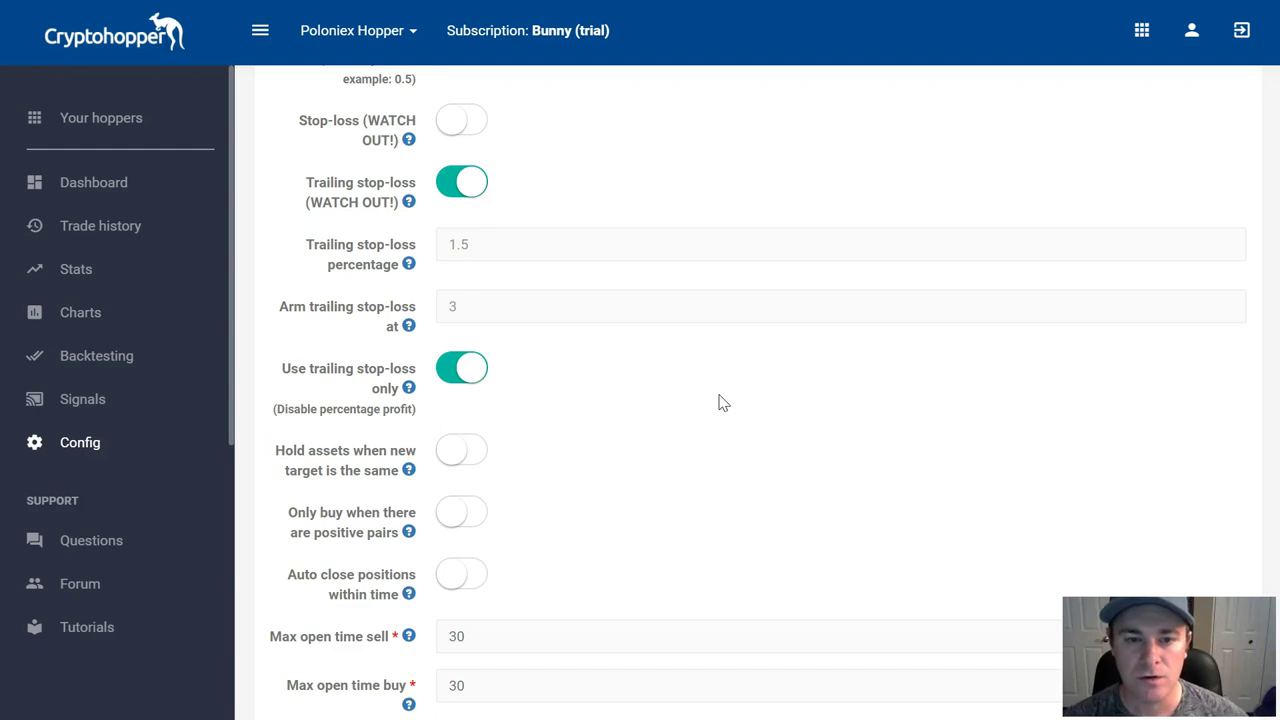
scroll(718, 403, up, 8)
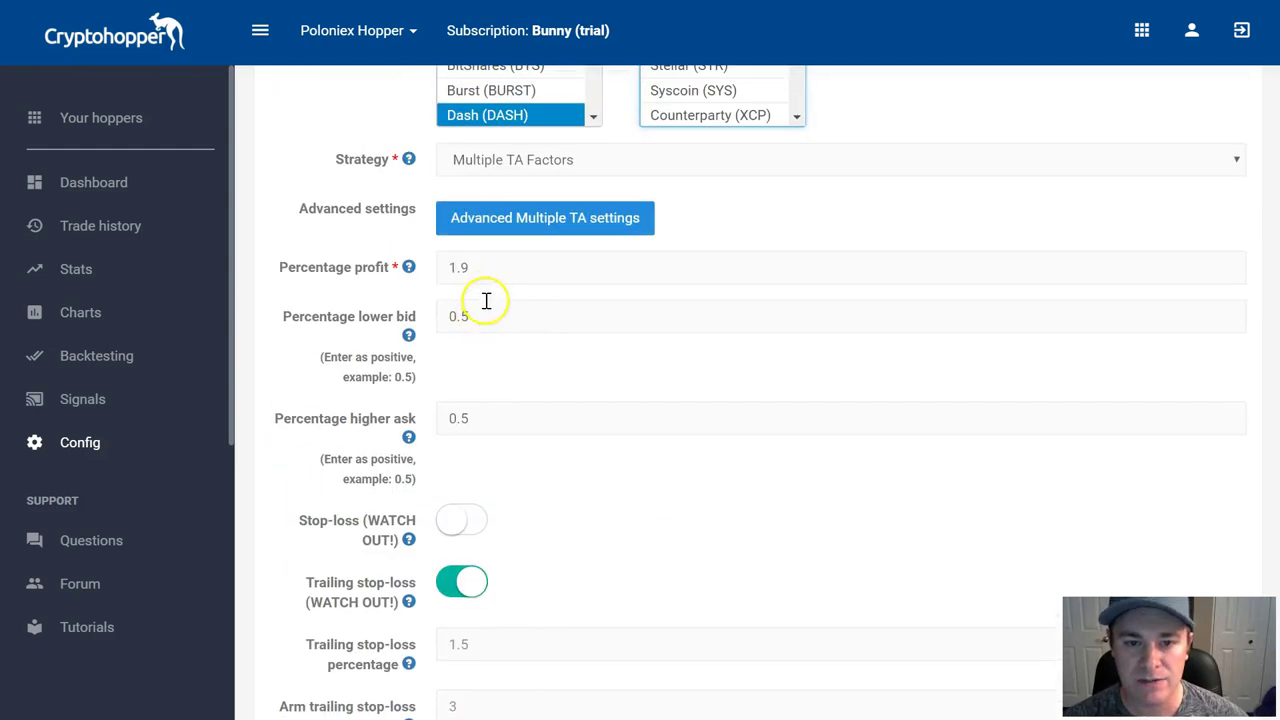
scroll(772, 432, down, 2)
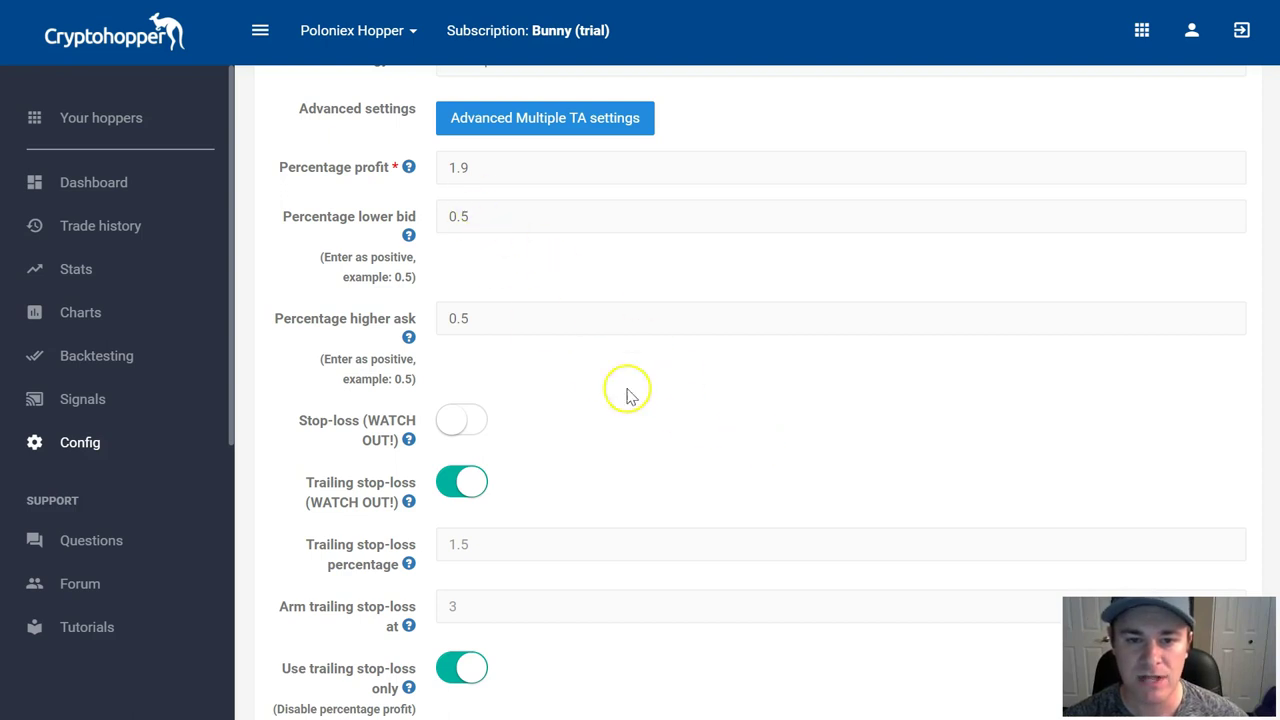
scroll(685, 415, down, 2)
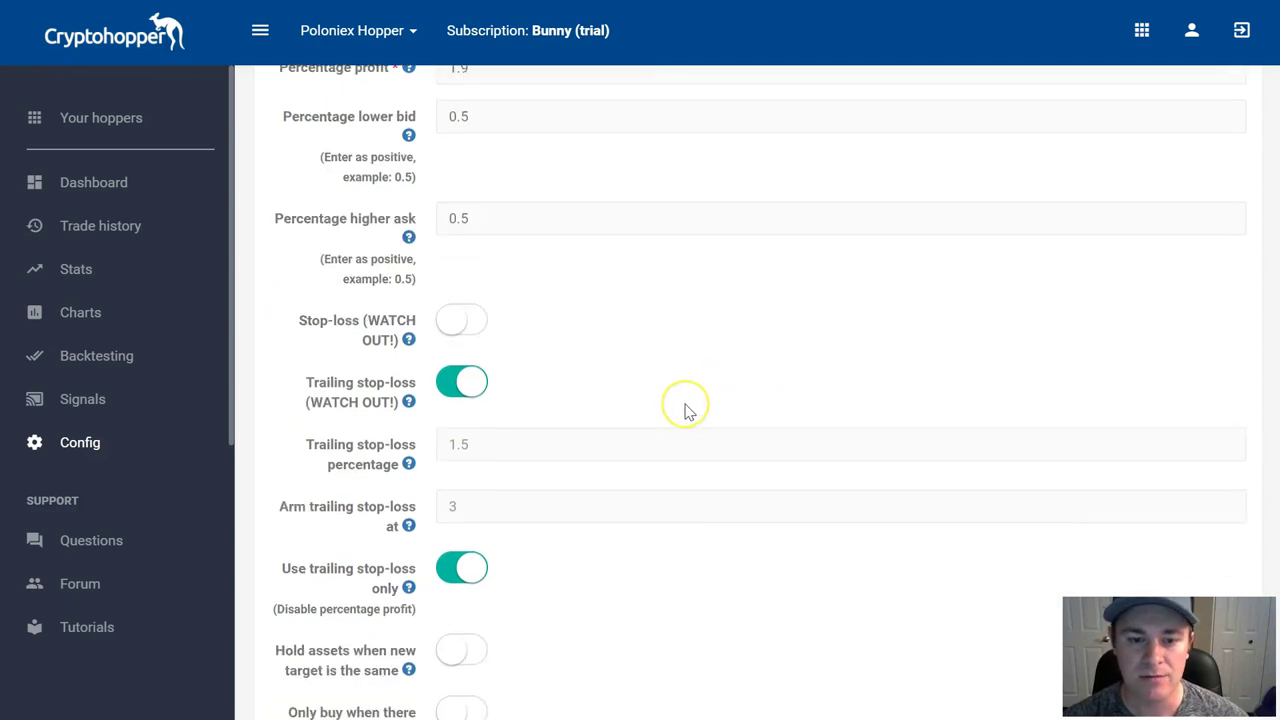
scroll(685, 410, down, 2)
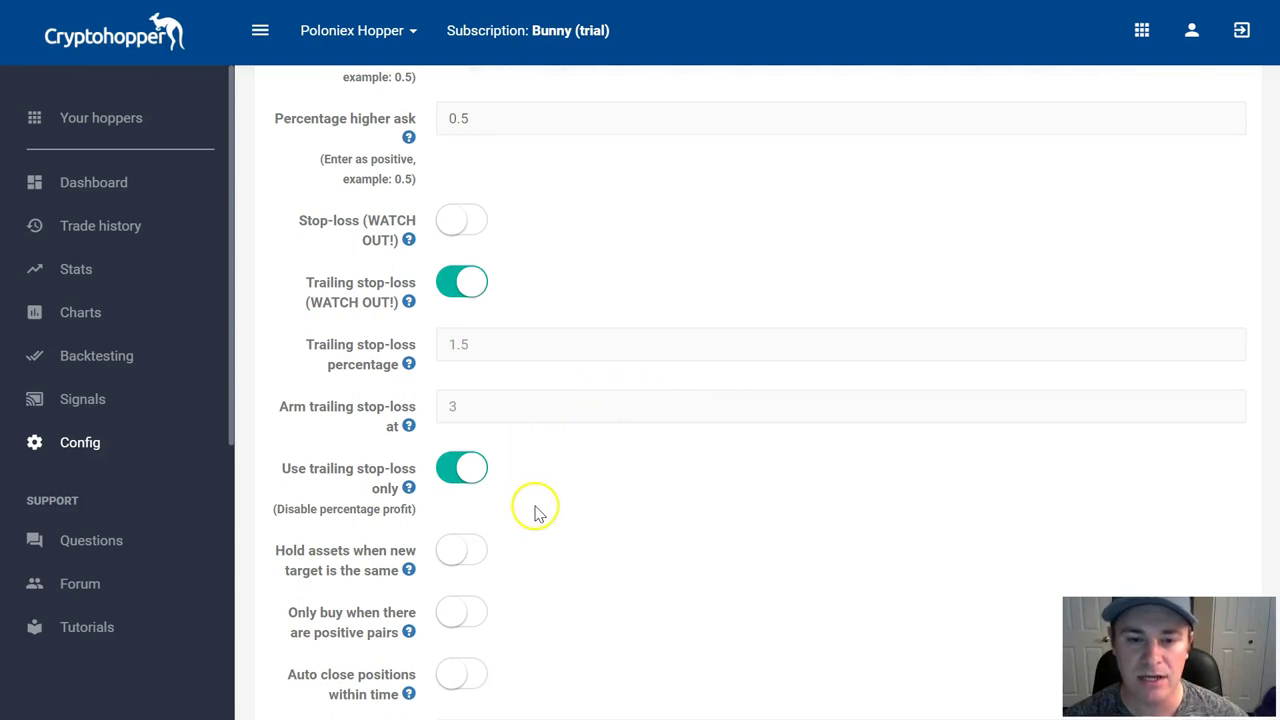
scroll(580, 500, down, 2)
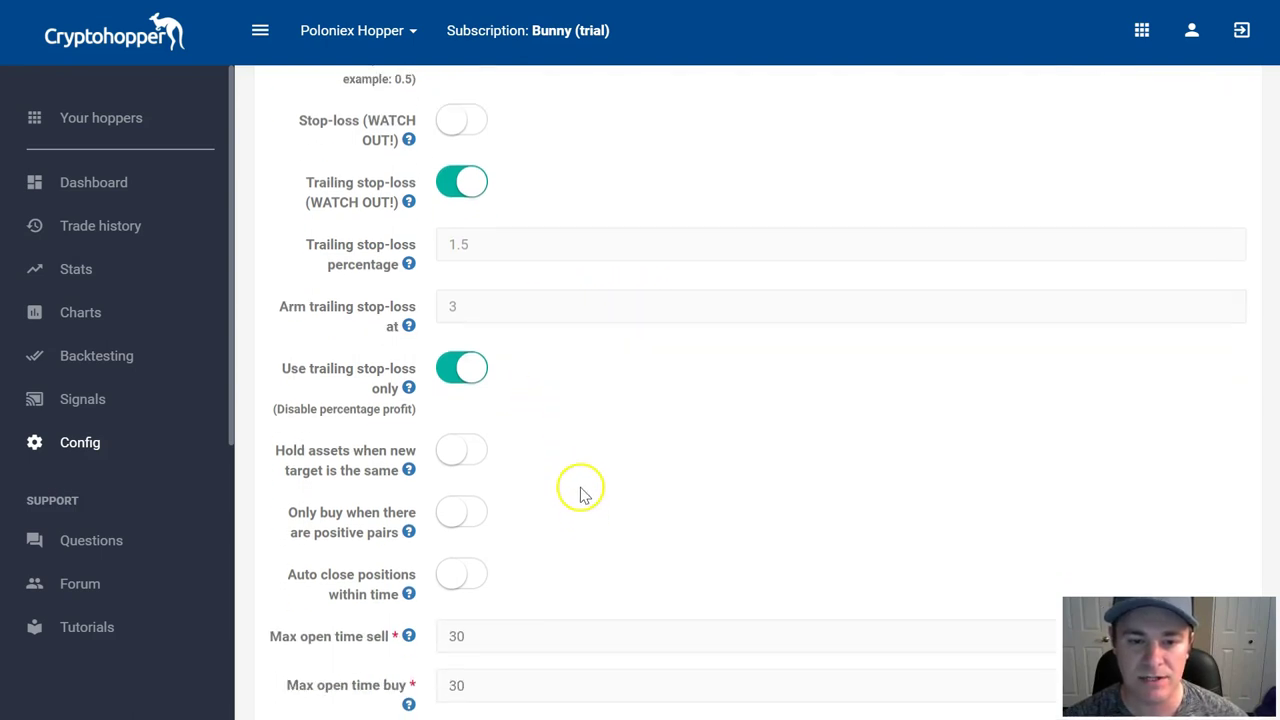
Show the help for Trailing stop-loss percentage (1.5) and Arm trailing stop-loss at (3), then close it.
click(409, 265)
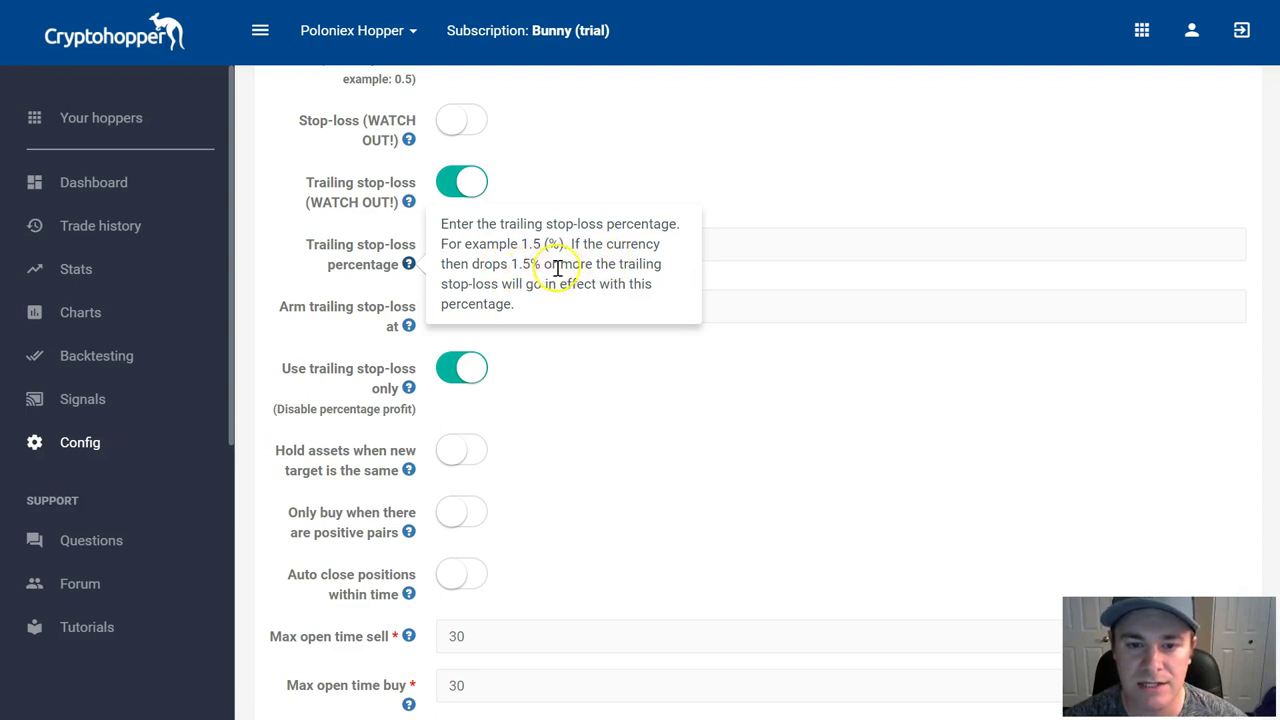
click(408, 264)
click(408, 328)
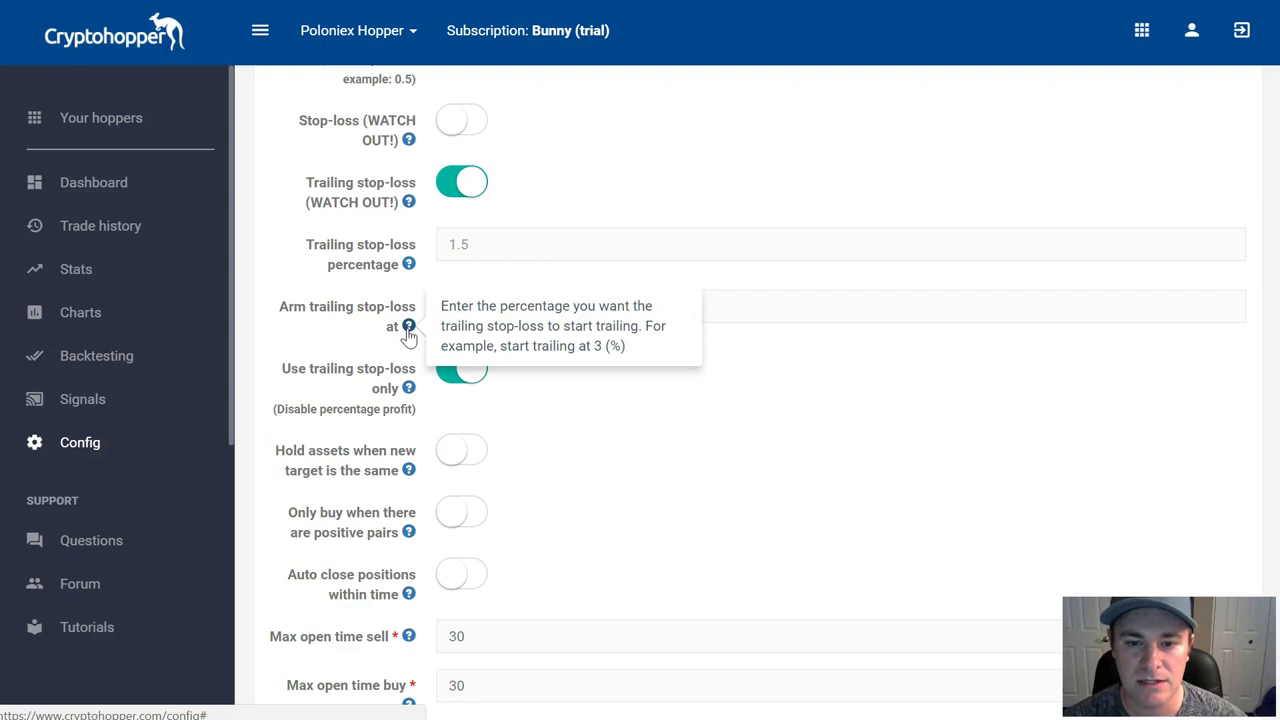
click(408, 328)
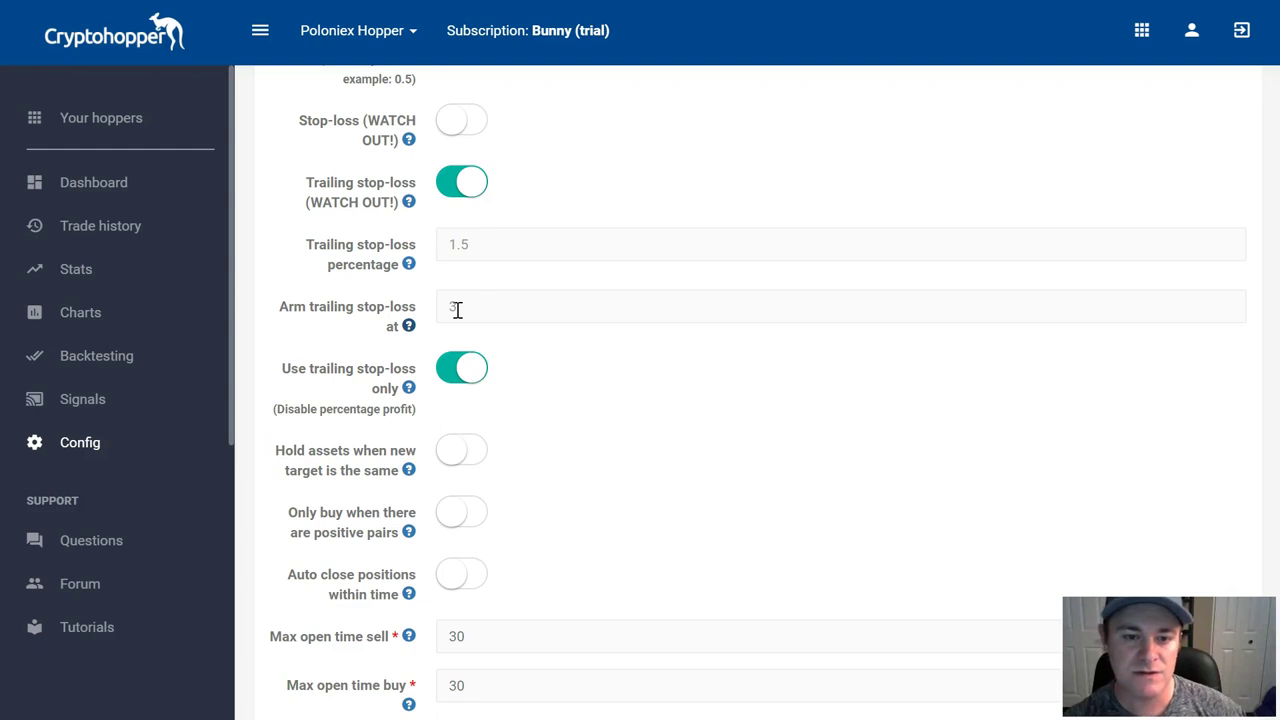
Scroll through the config to the order-time and position-limit settings.
mouse_move(409, 328)
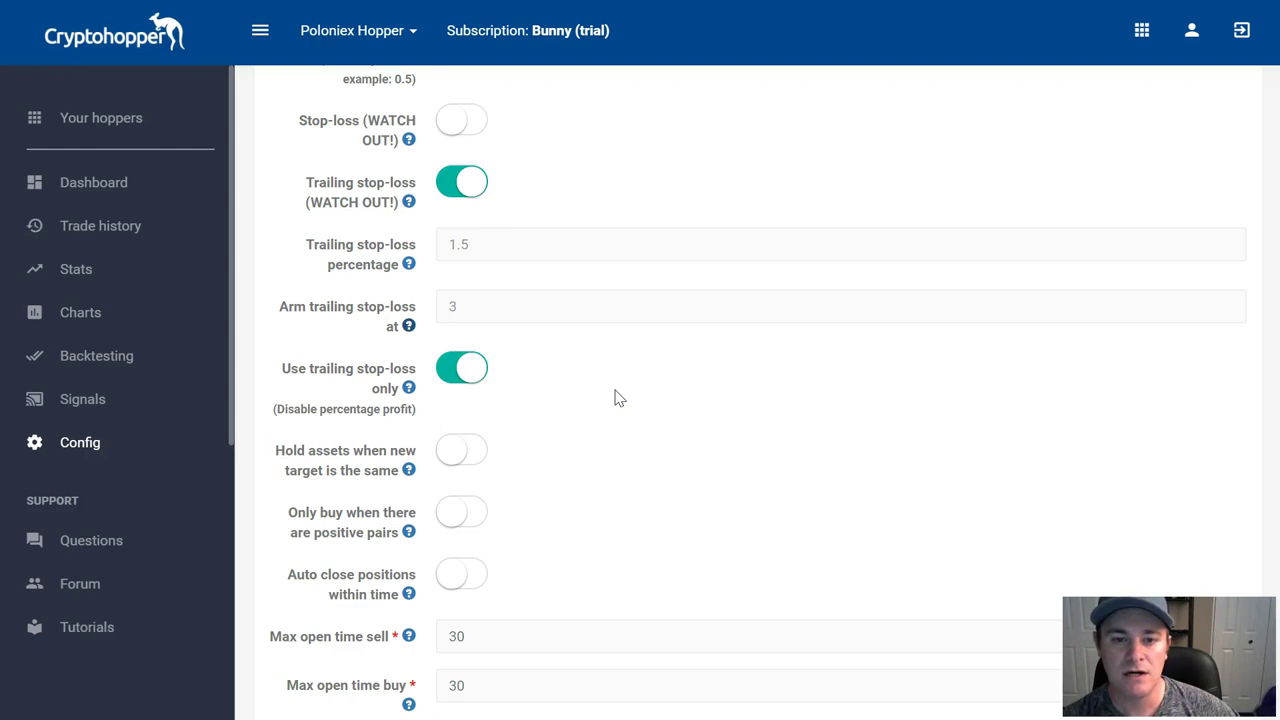
scroll(618, 397, up, 2)
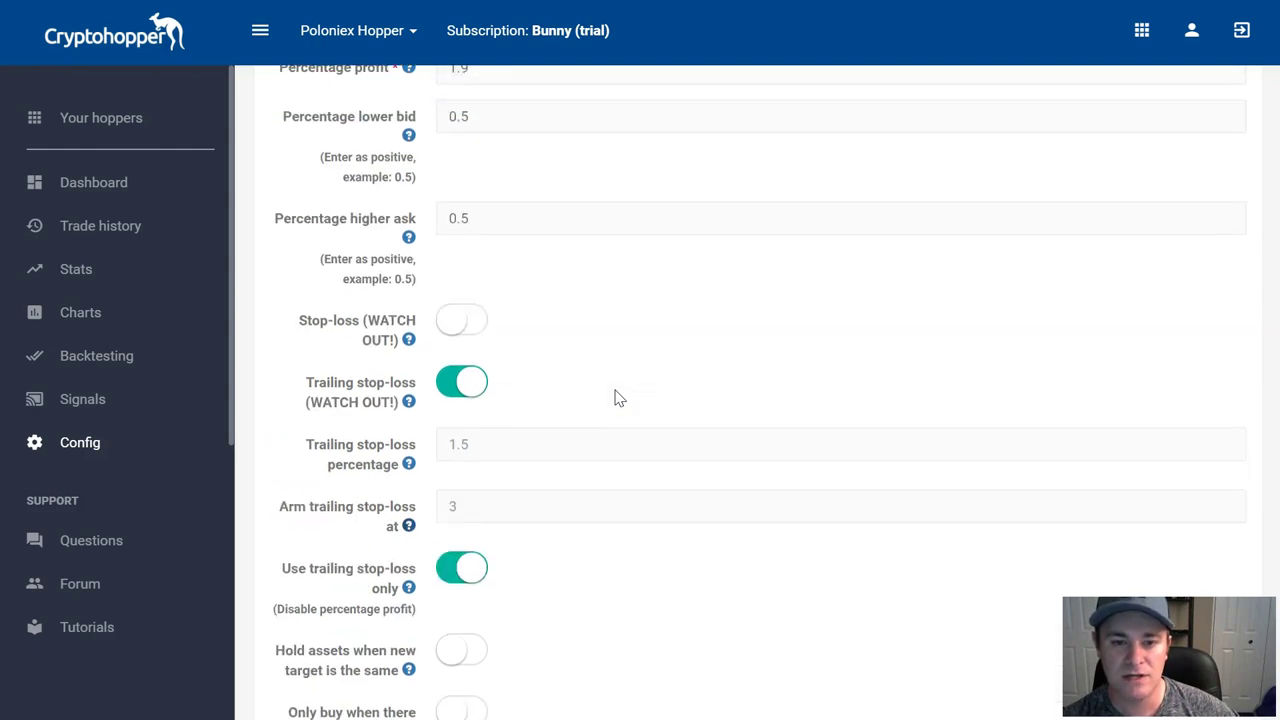
scroll(616, 397, up, 3)
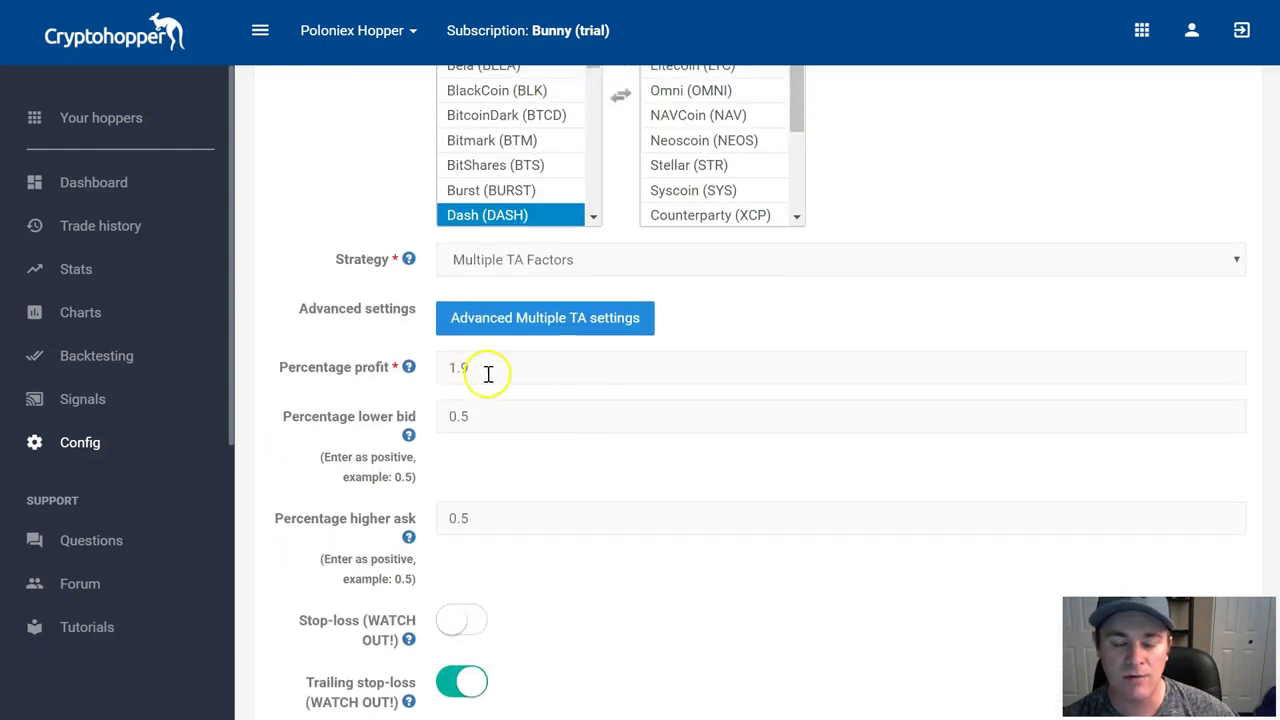
scroll(620, 465, down, 3)
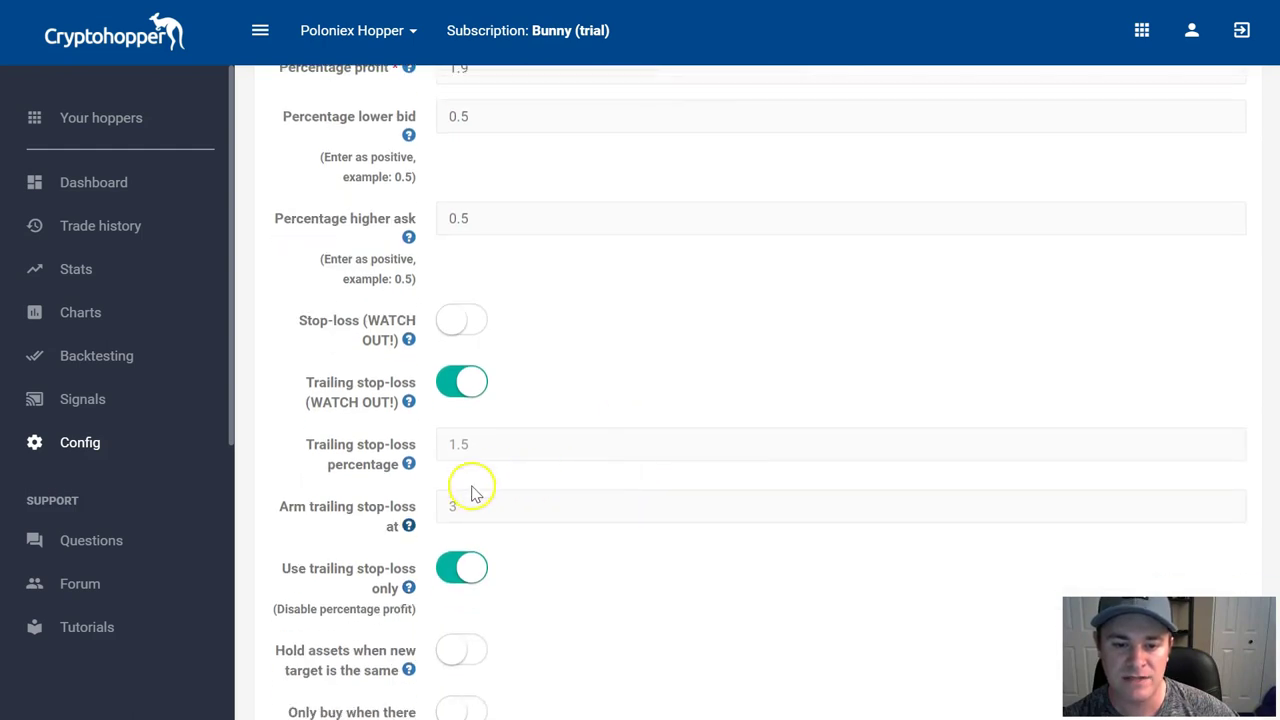
mouse_move(408, 530)
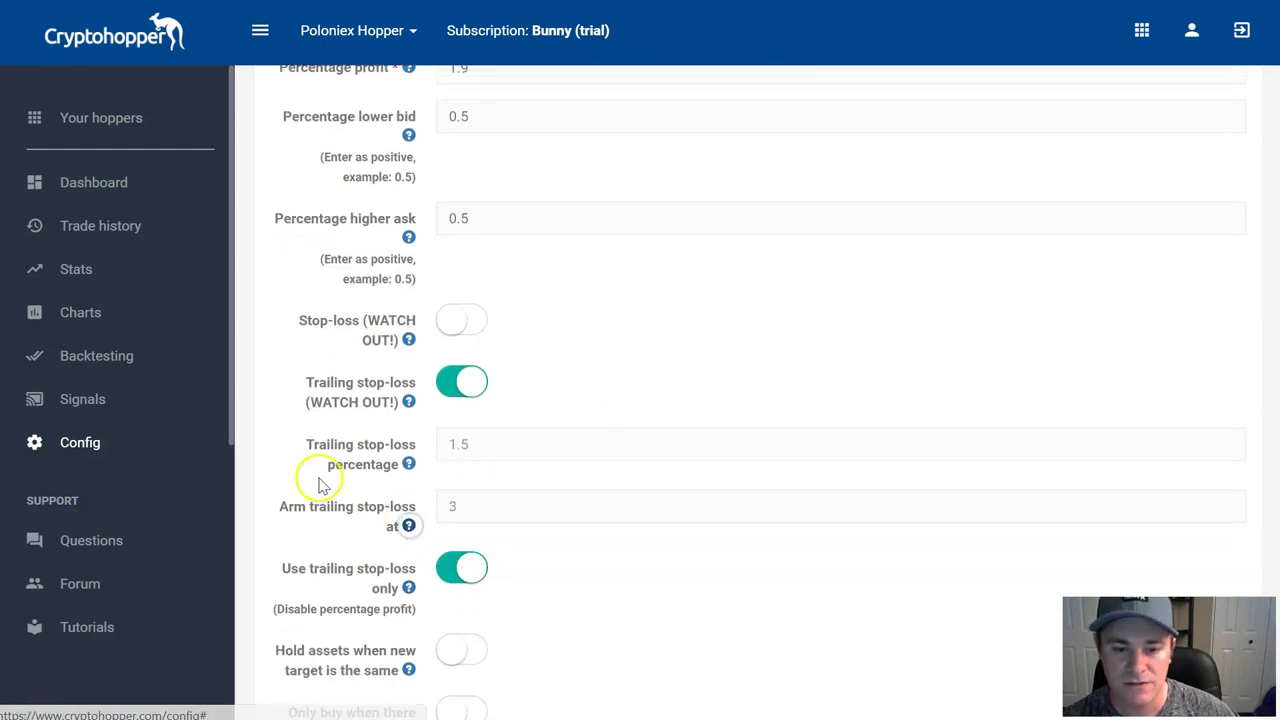
scroll(314, 468, down, 1)
scroll(314, 420, down, 1)
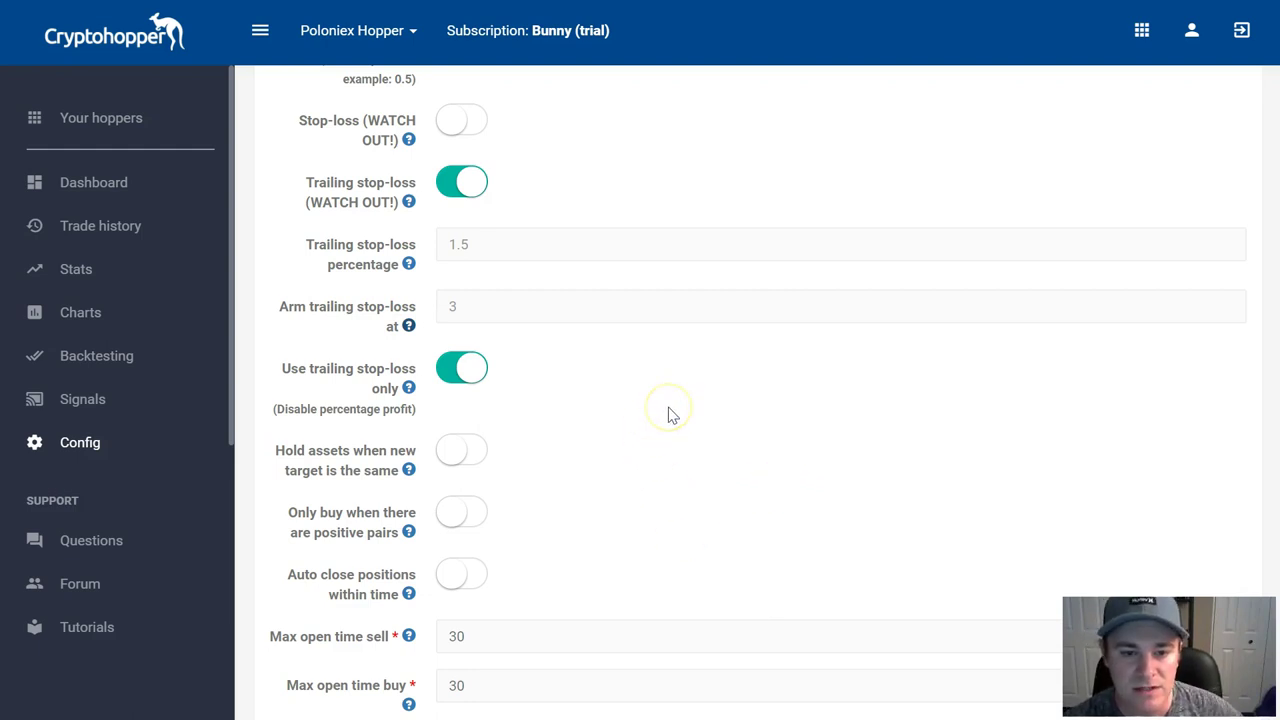
scroll(669, 409, down, 1)
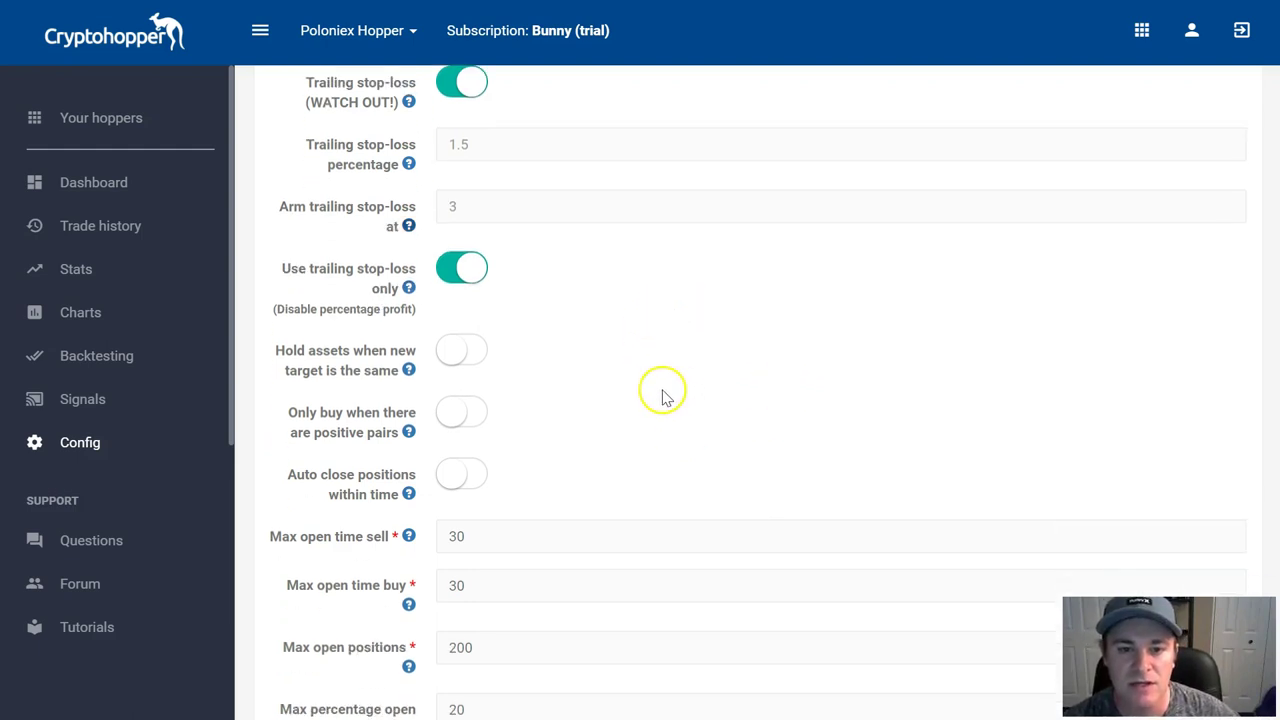
scroll(665, 395, up, 2)
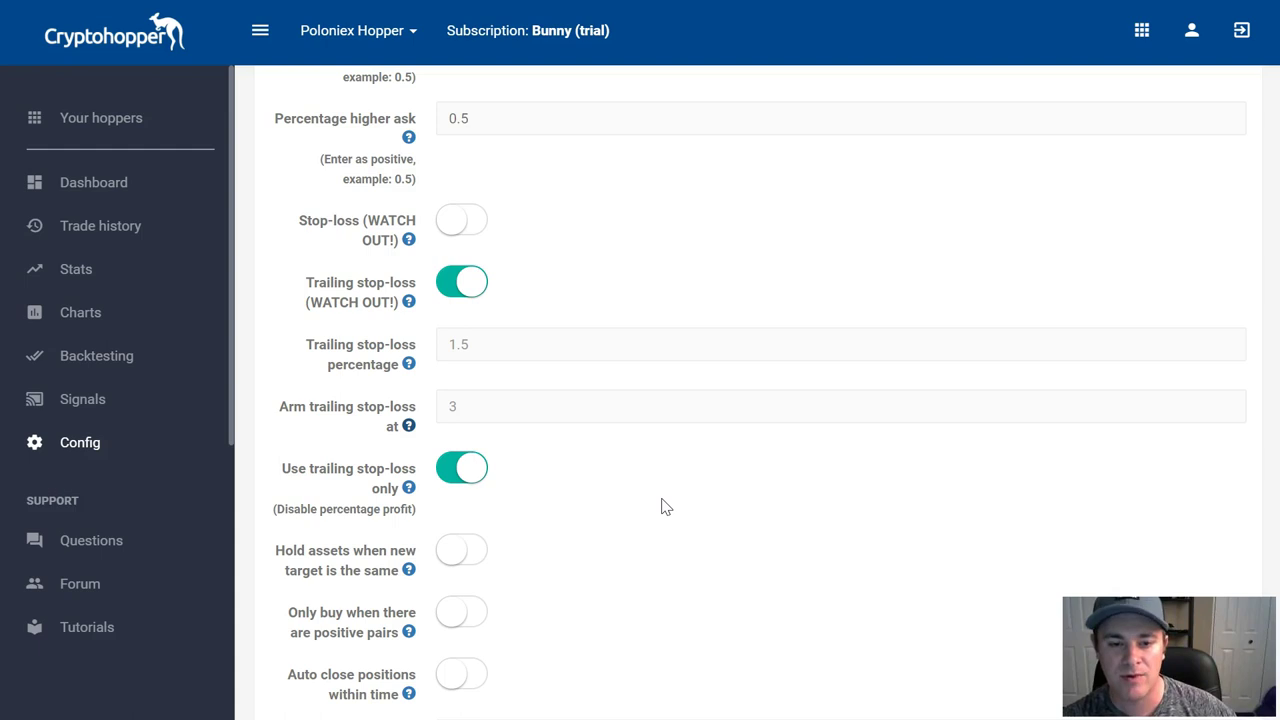
scroll(663, 506, up, 2)
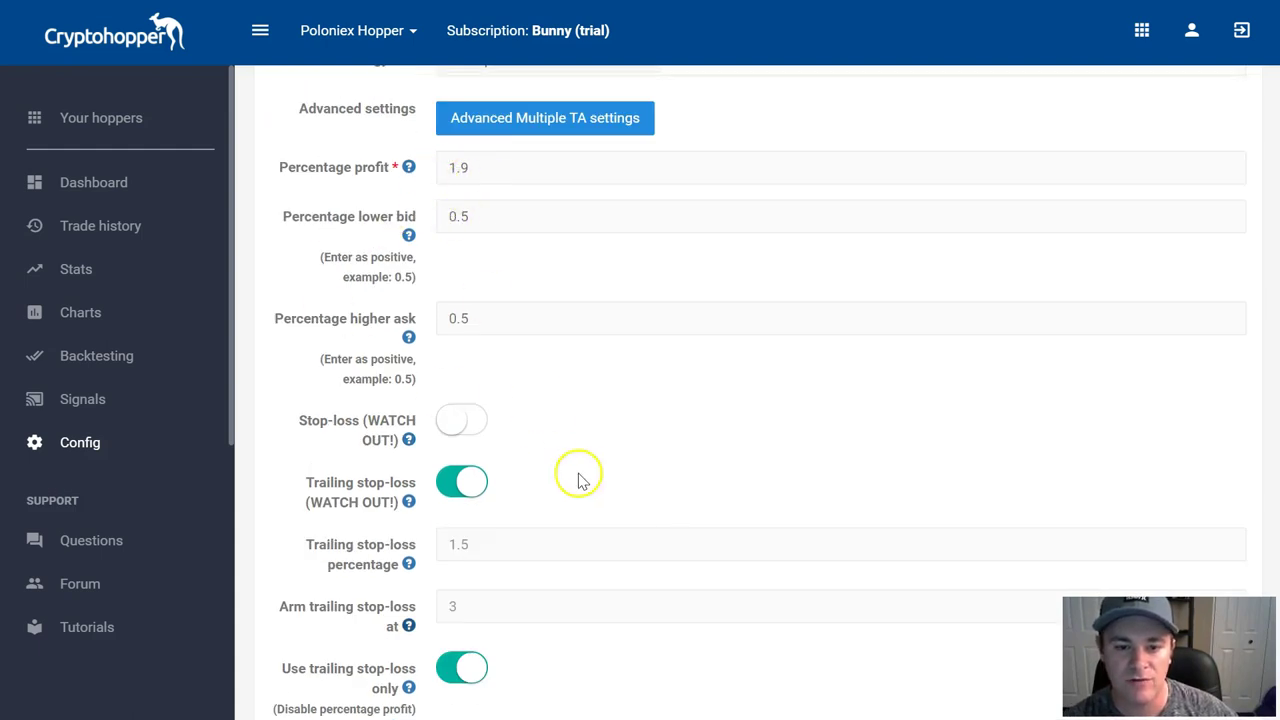
scroll(592, 487, down, 4)
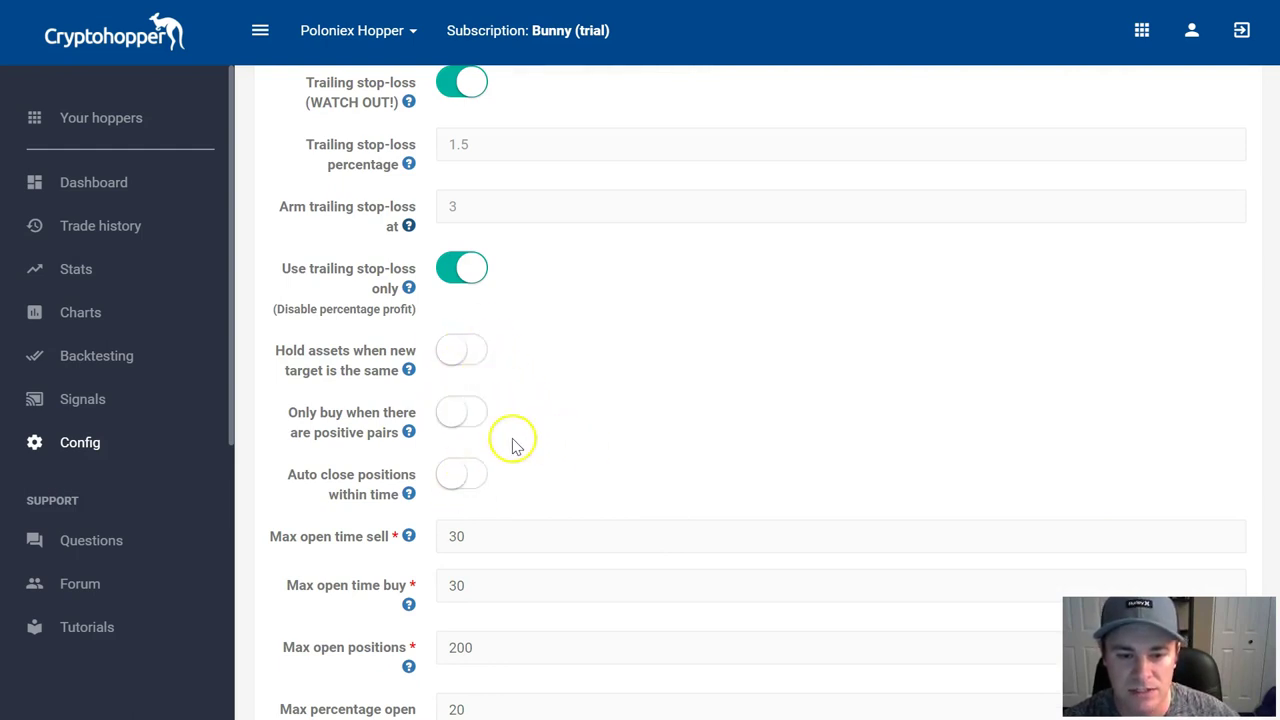
scroll(665, 430, down, 1)
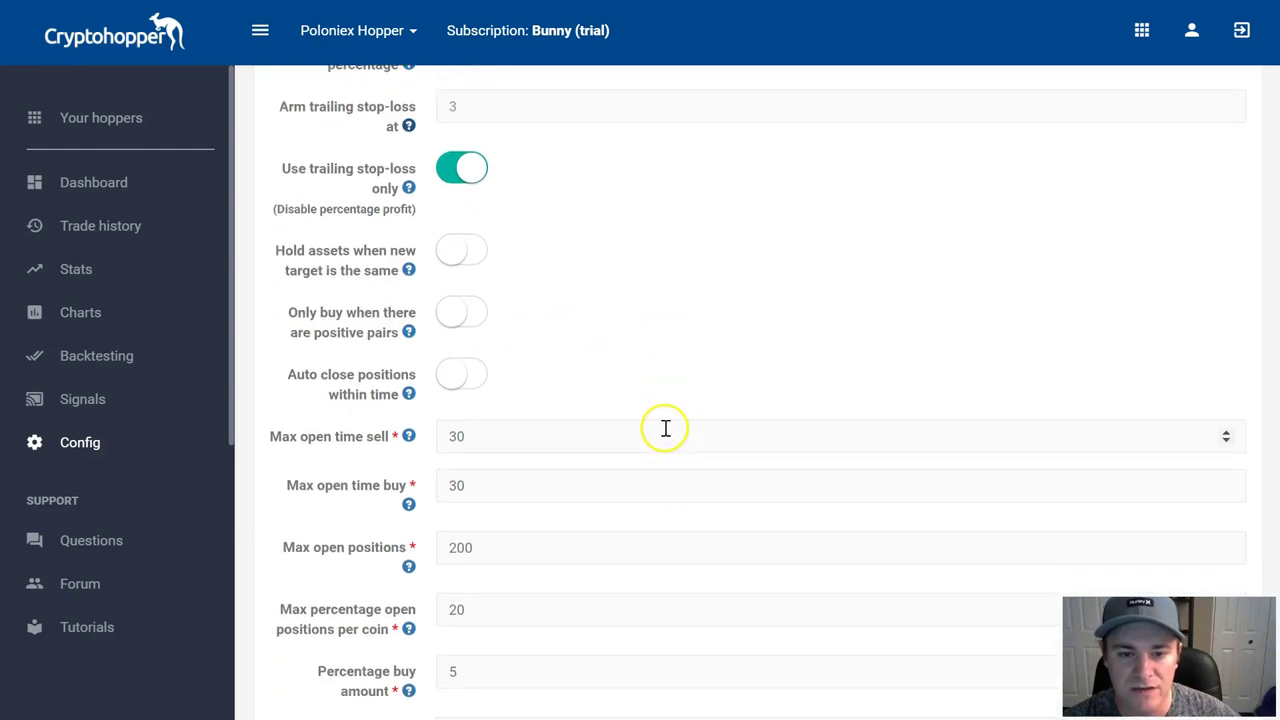
scroll(665, 428, down, 2)
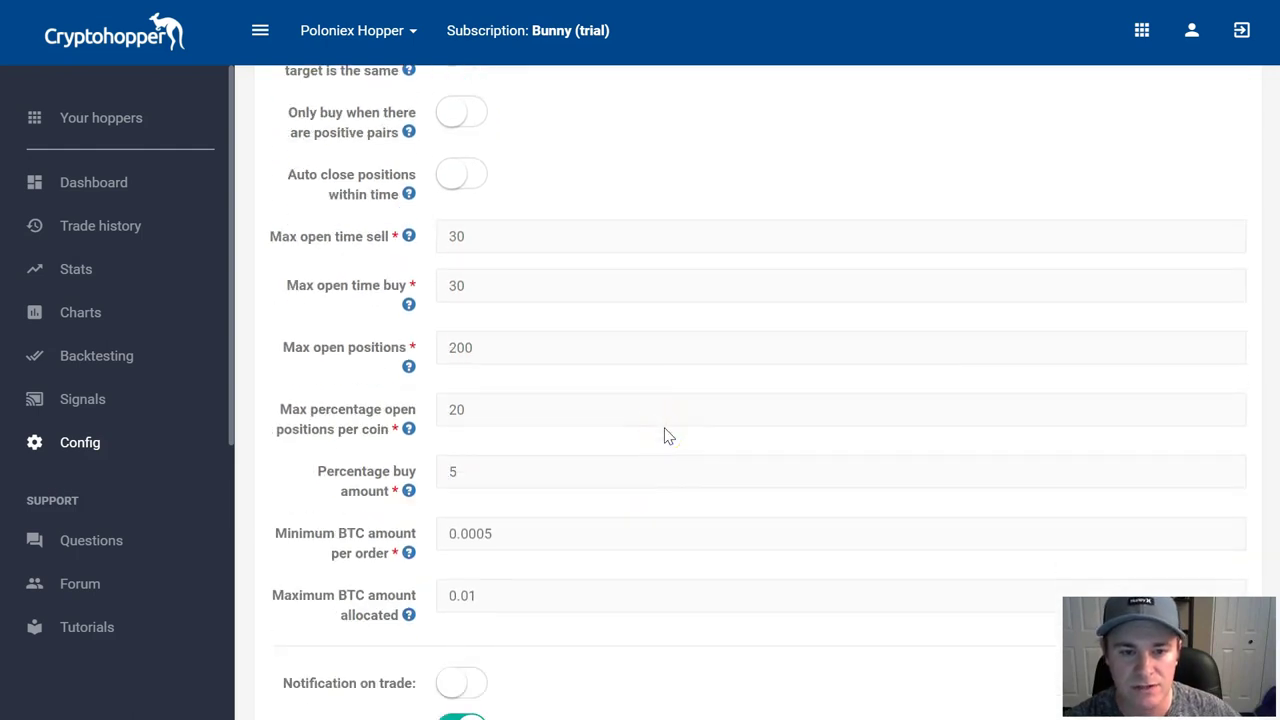
Check Max open time sell and buy at 30 and read the Max open time sell explanation.
click(463, 238)
click(464, 287)
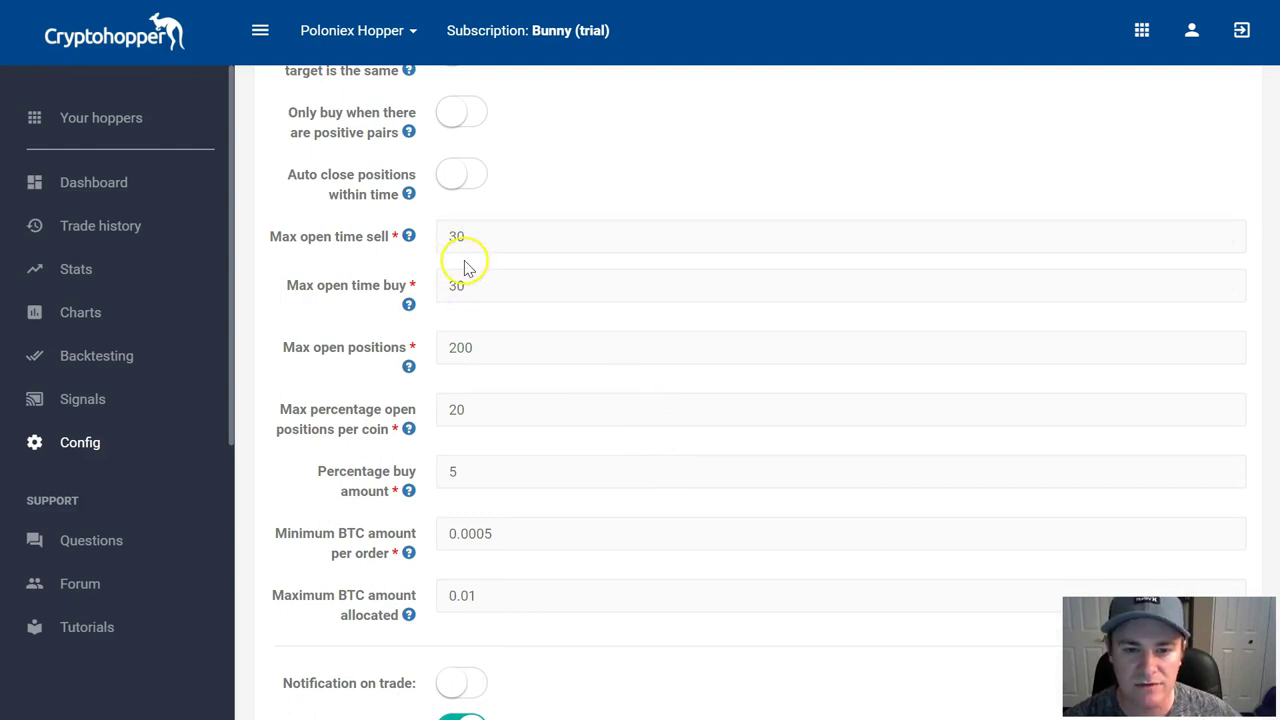
click(408, 236)
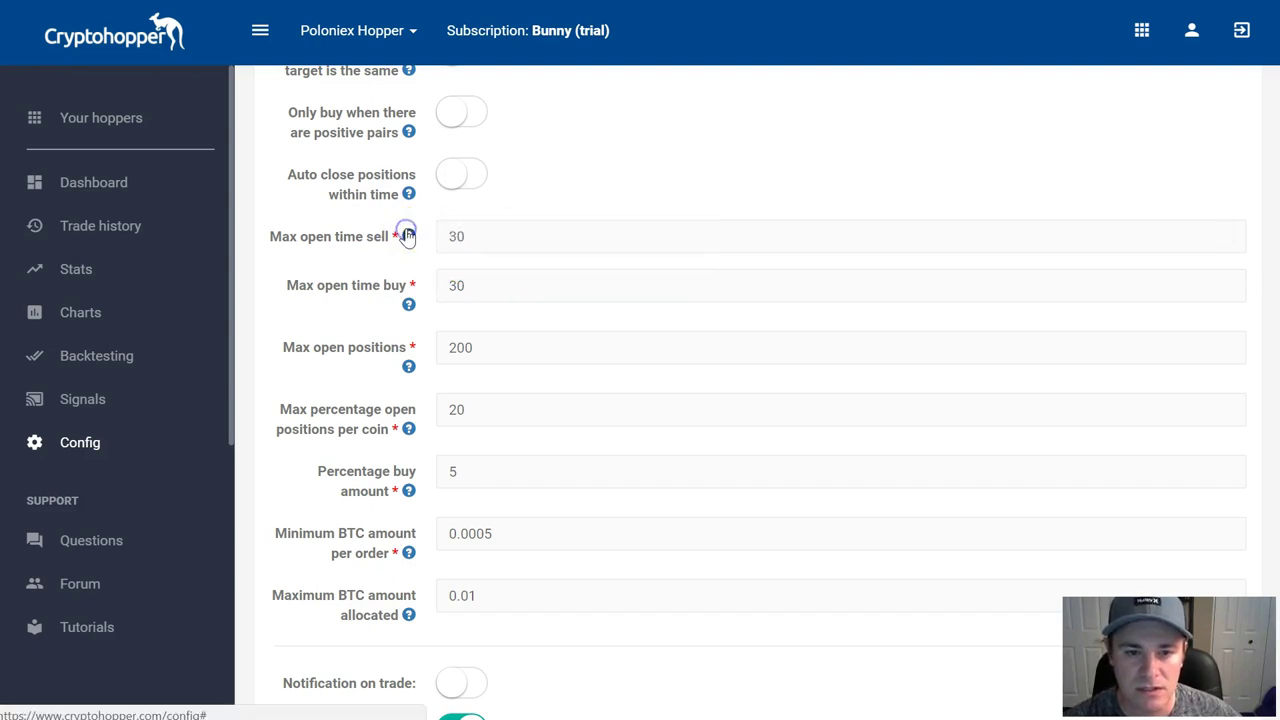
click(458, 236)
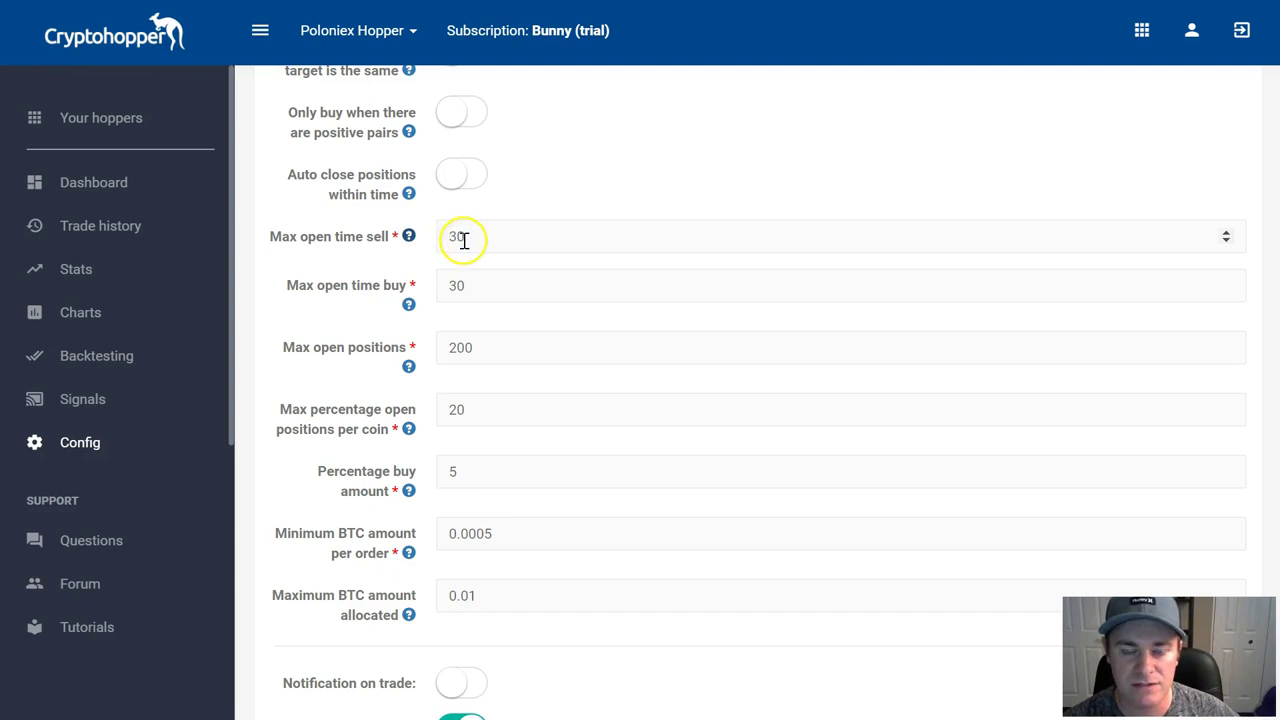
click(408, 236)
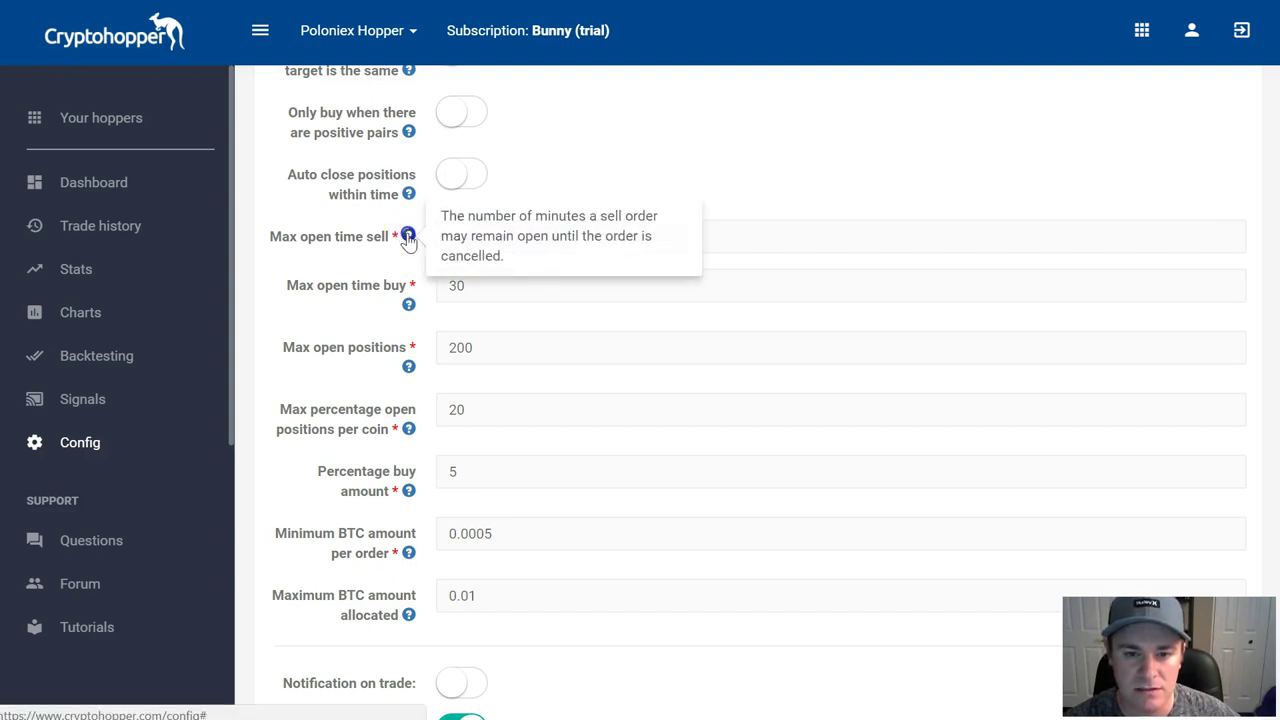
click(458, 238)
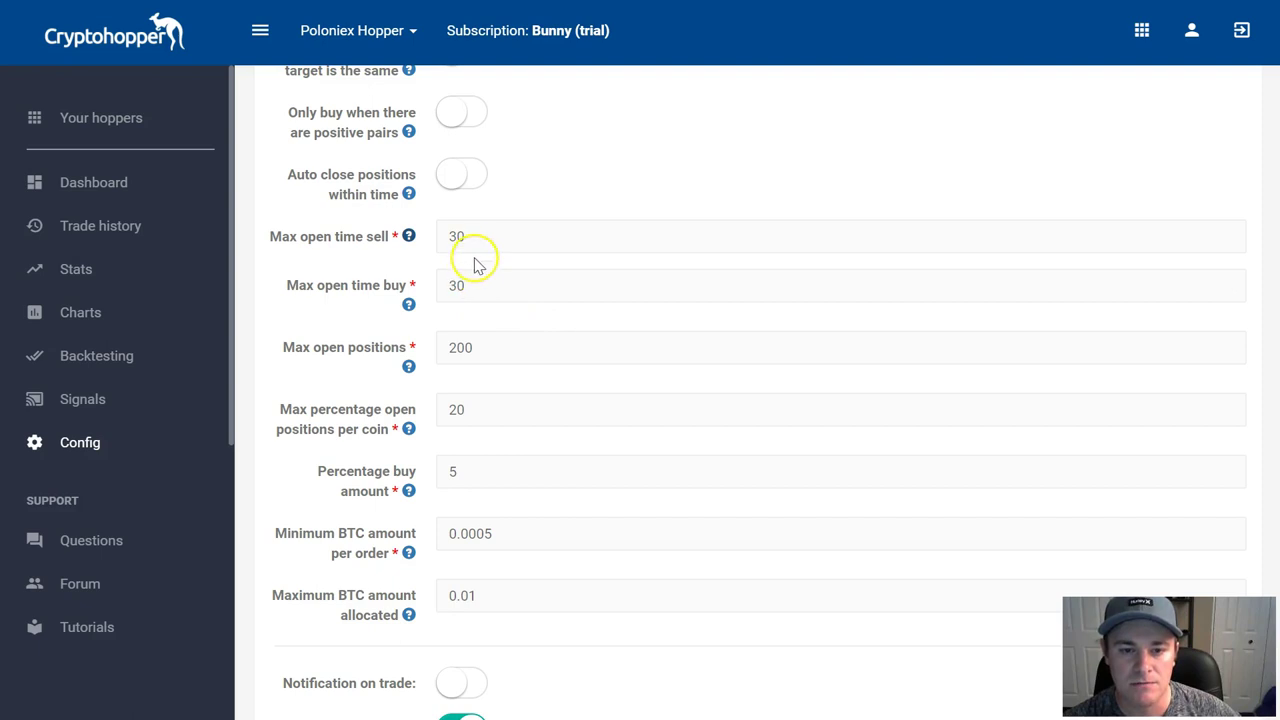
Show the Max open positions help, then scroll through the trade-error notification settings.
scroll(475, 262, down, 1)
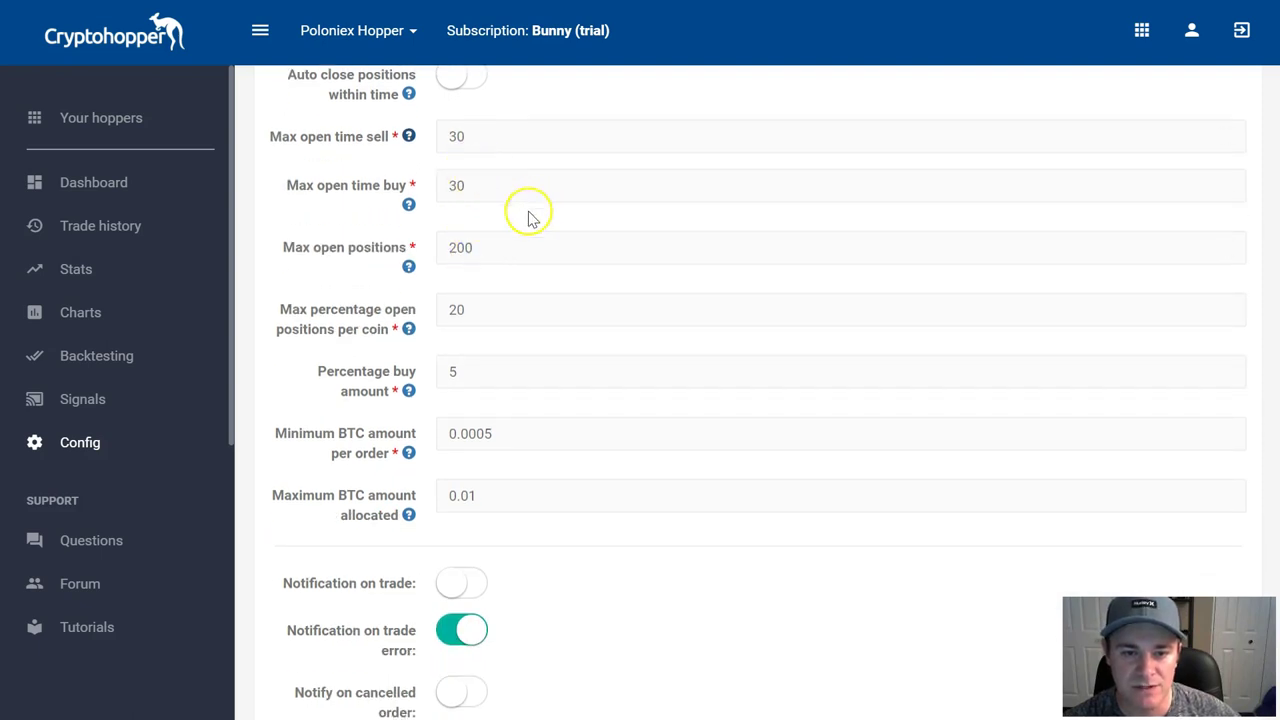
click(408, 270)
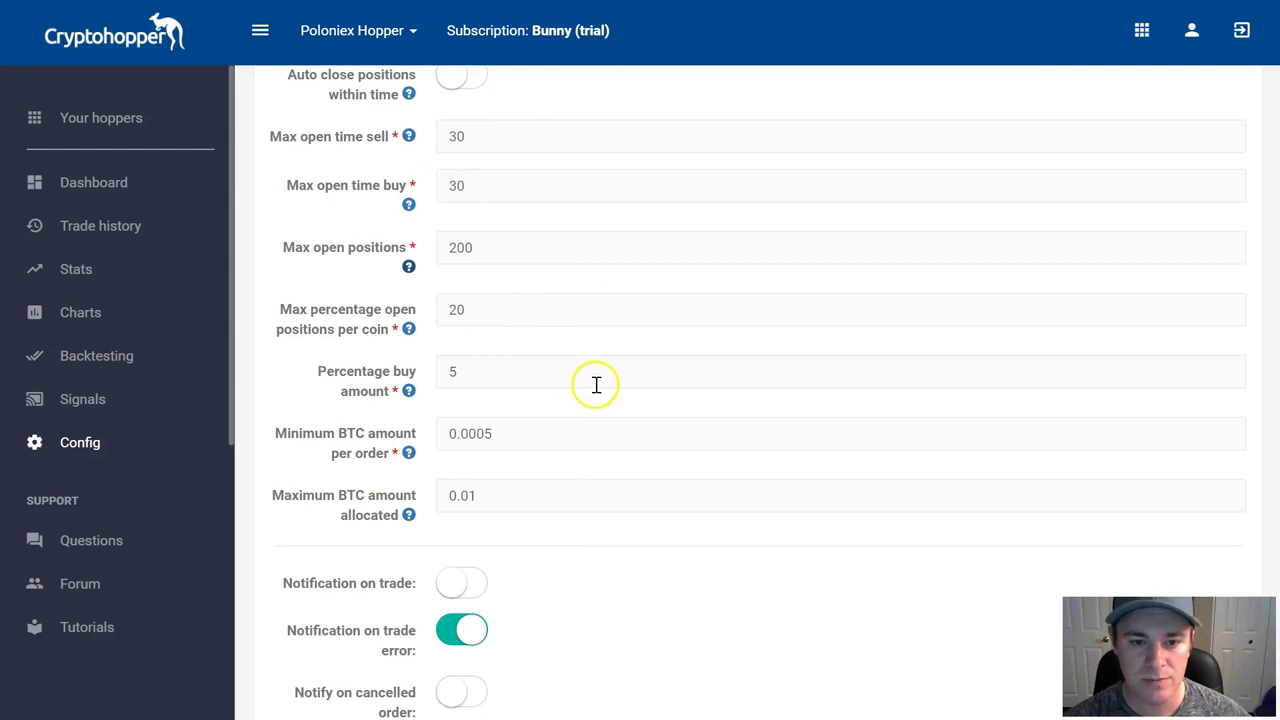
scroll(592, 383, down, 1)
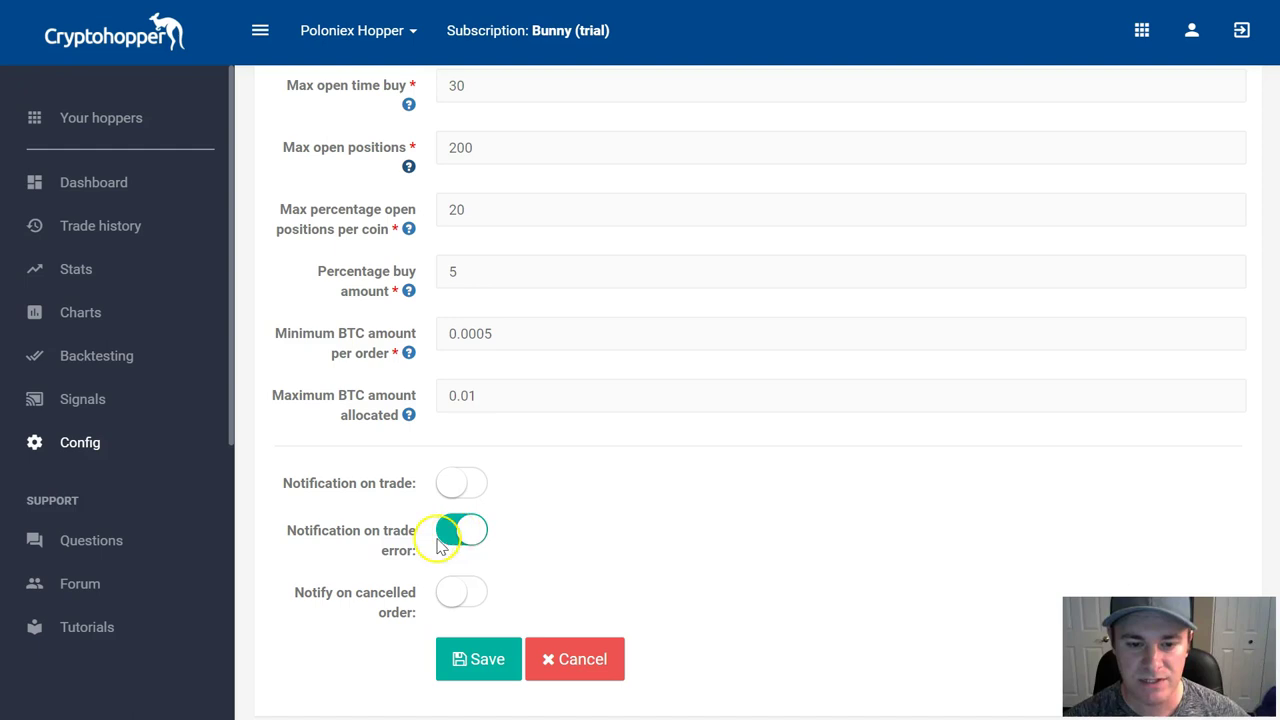
scroll(309, 530, down, 1)
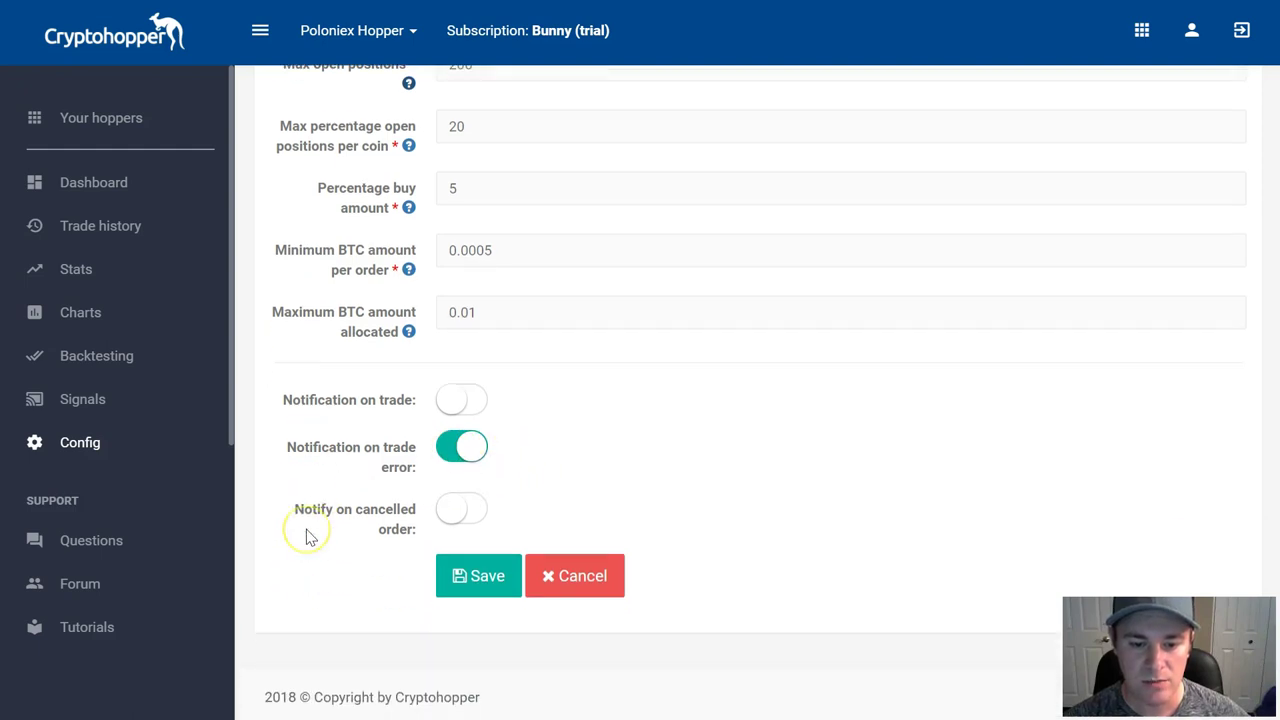
scroll(308, 537, up, 7)
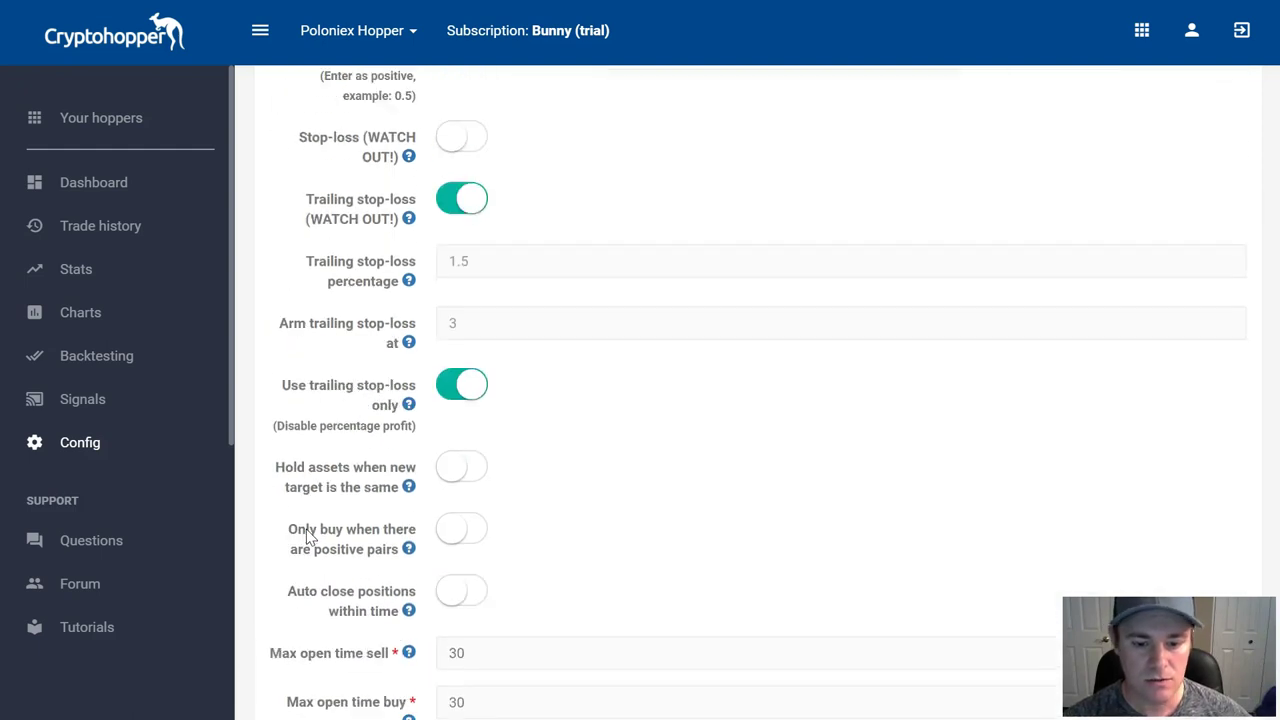
Open External Signals and scroll through the CryptoGrow, Crypto Lion, Crypto Signals and Crypto Wolf cards.
scroll(364, 520, up, 6)
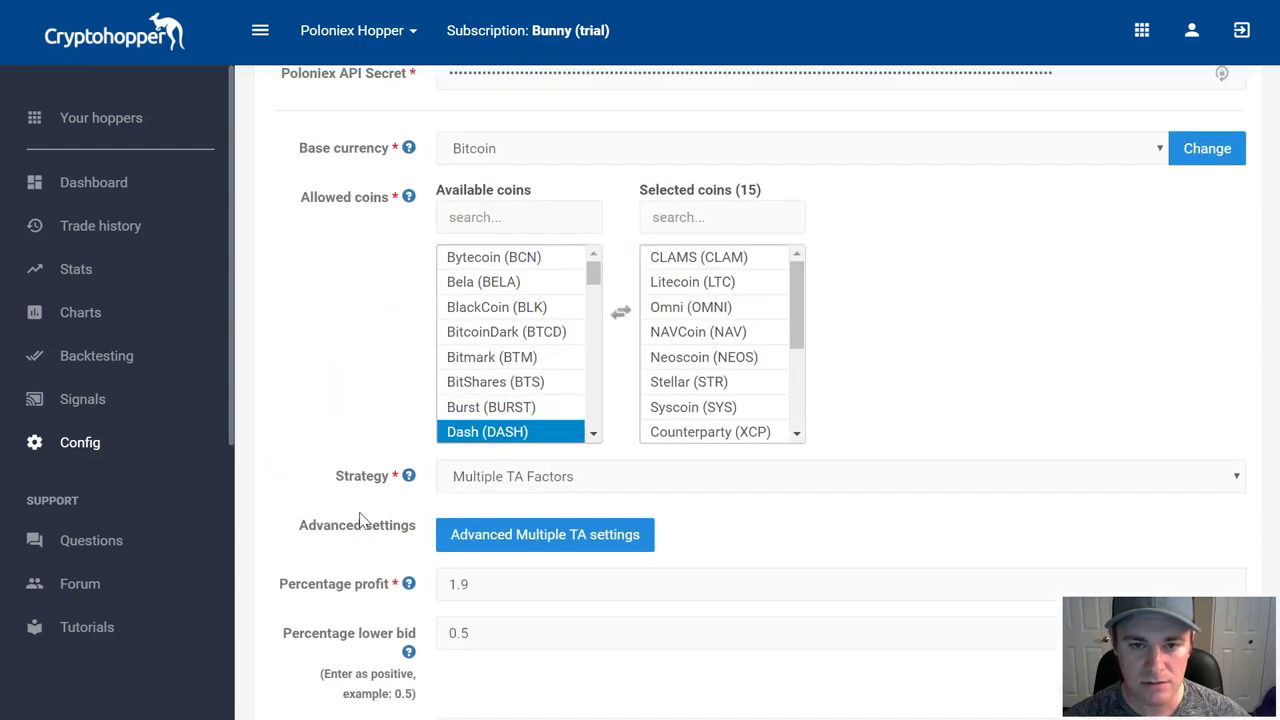
scroll(364, 520, up, 3)
scroll(364, 520, up, 1)
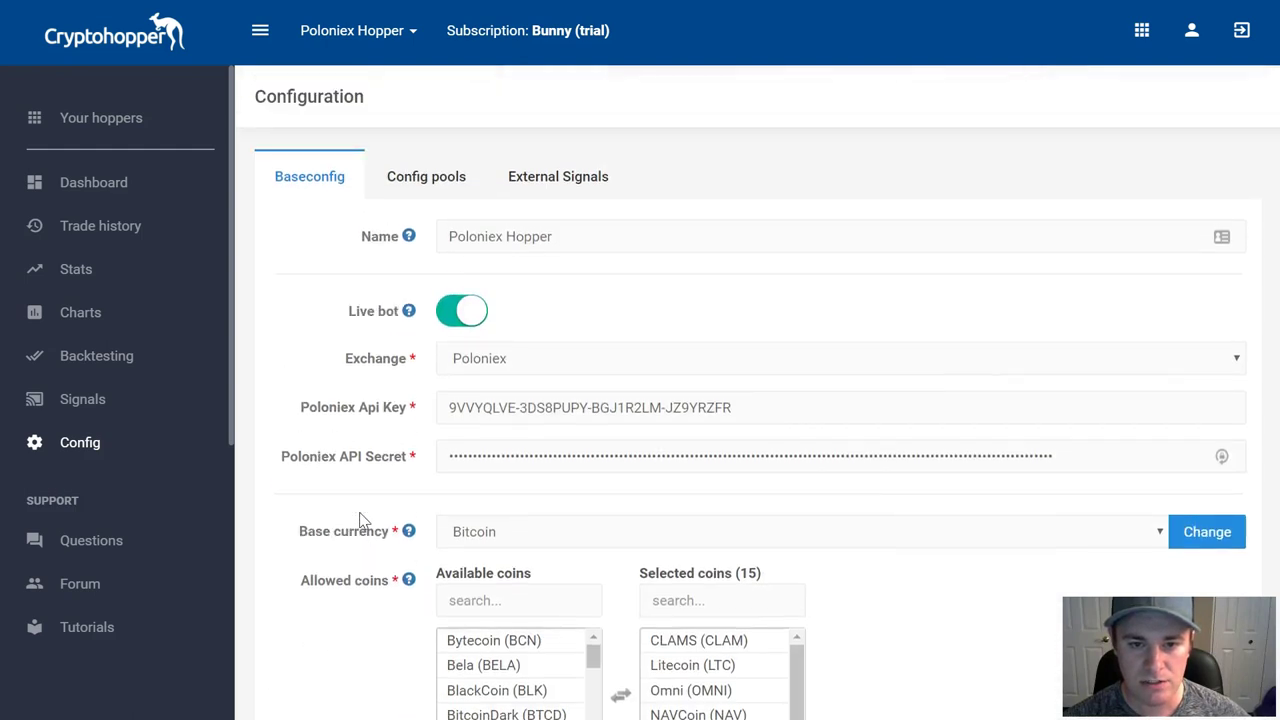
click(574, 176)
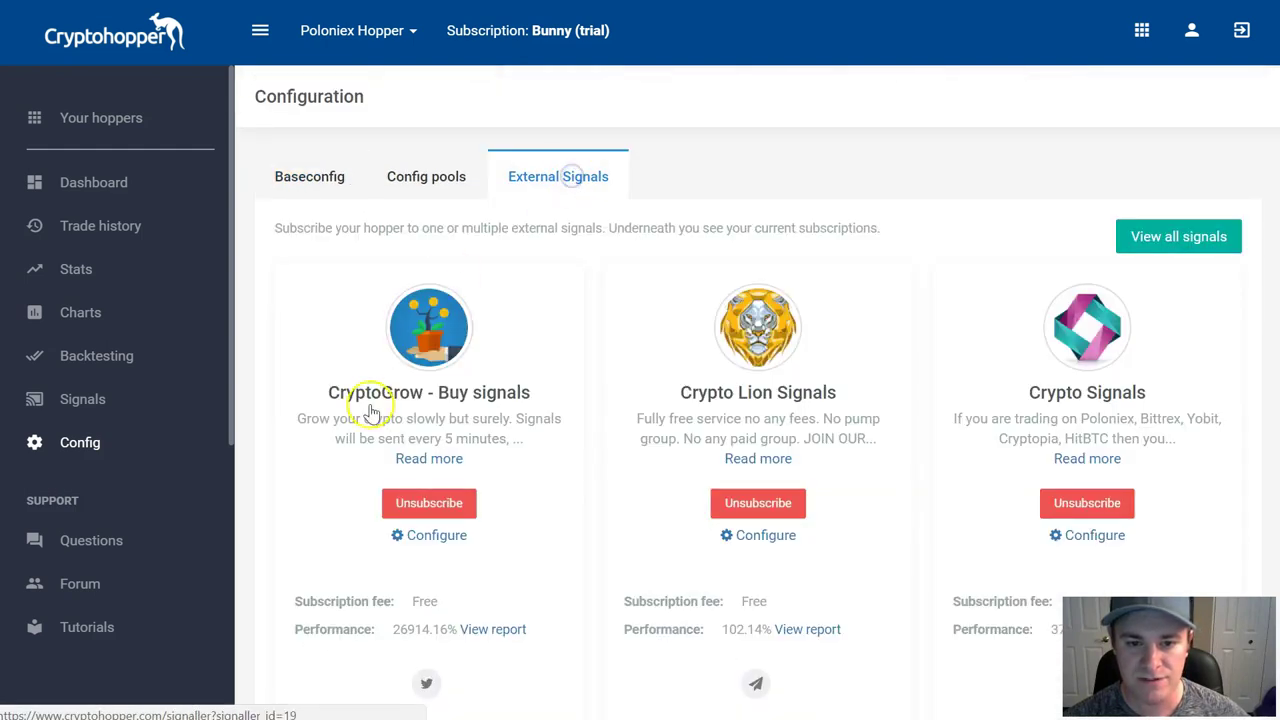
scroll(352, 420, down, 1)
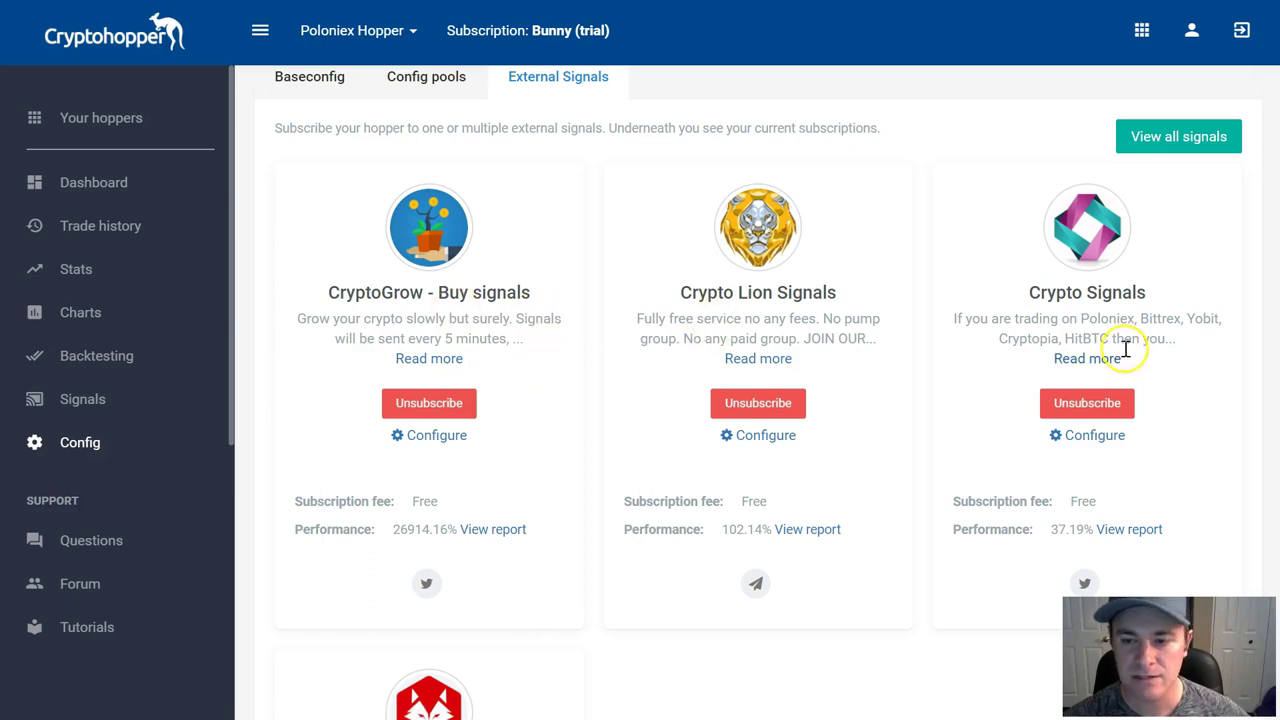
scroll(645, 443, down, 2)
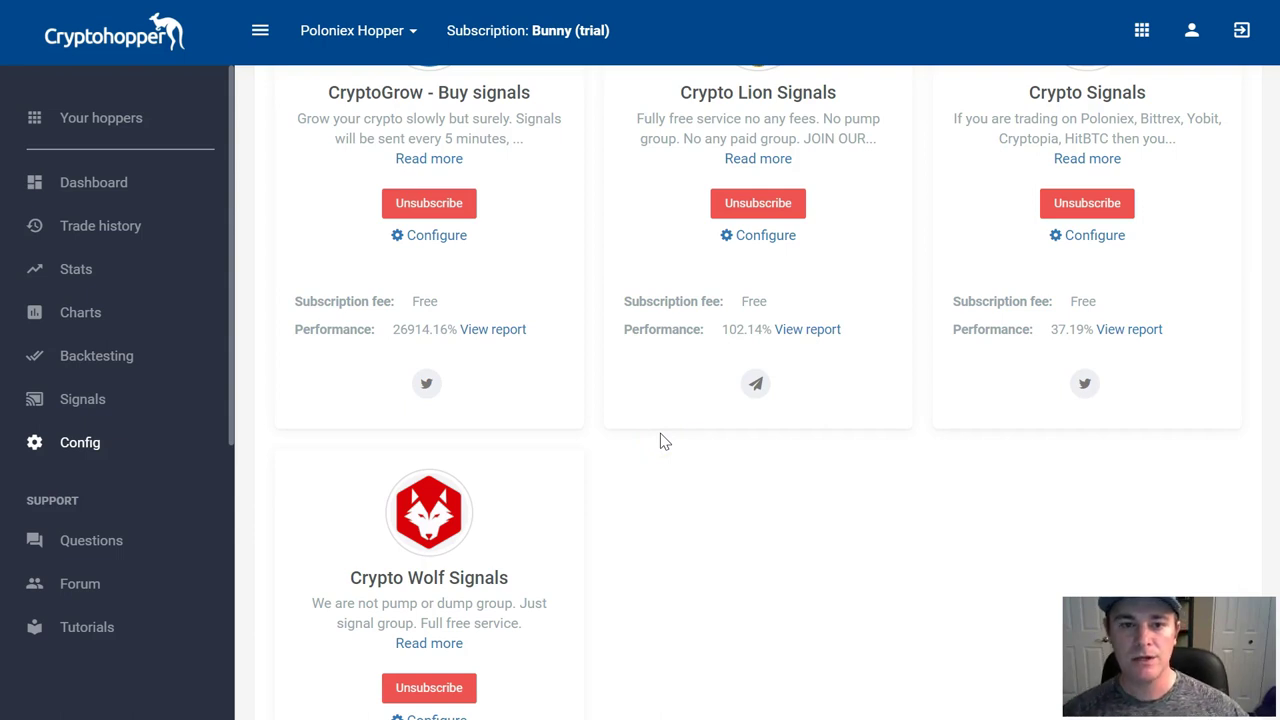
scroll(700, 445, up, 3)
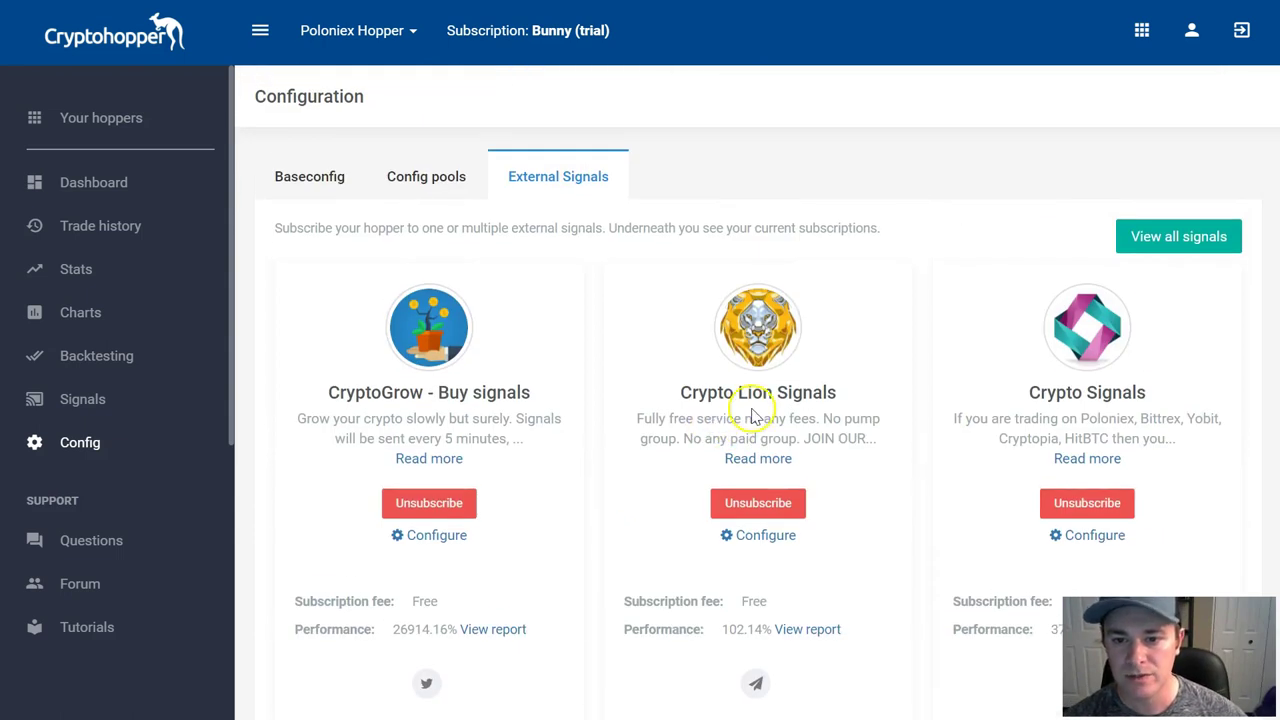
scroll(765, 410, down, 1)
scroll(800, 400, down, 4)
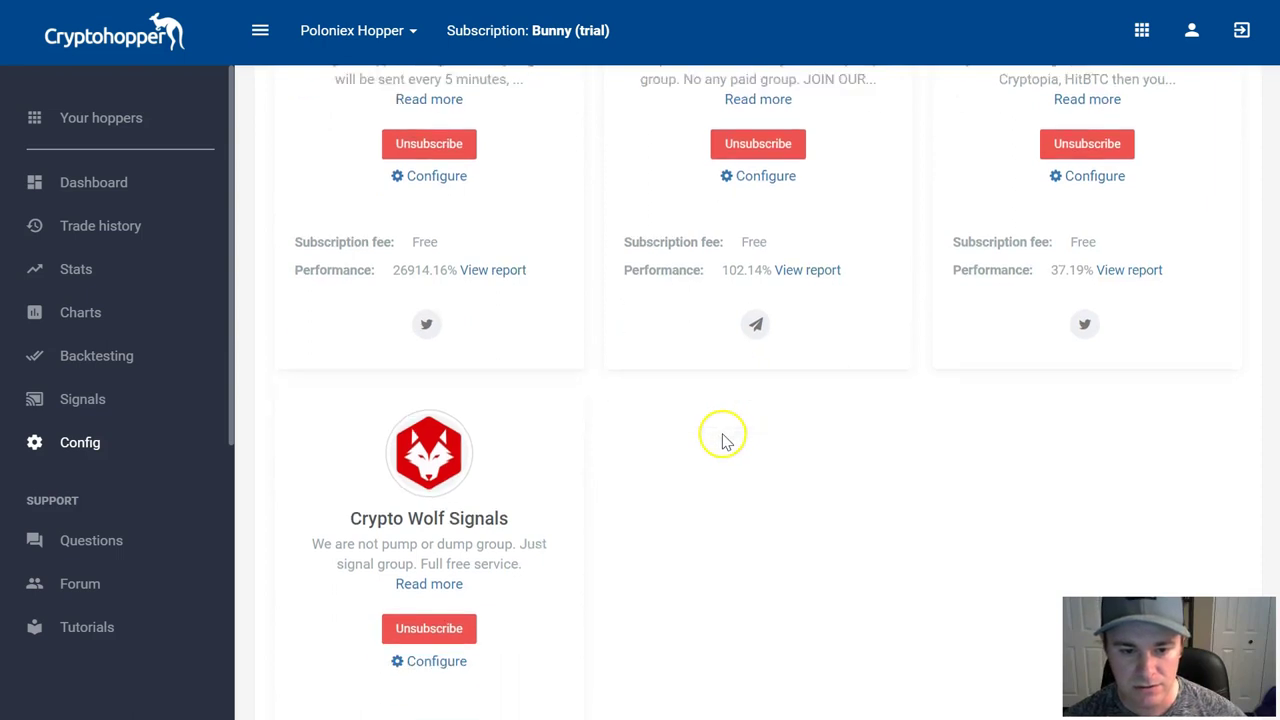
scroll(837, 497, up, 4)
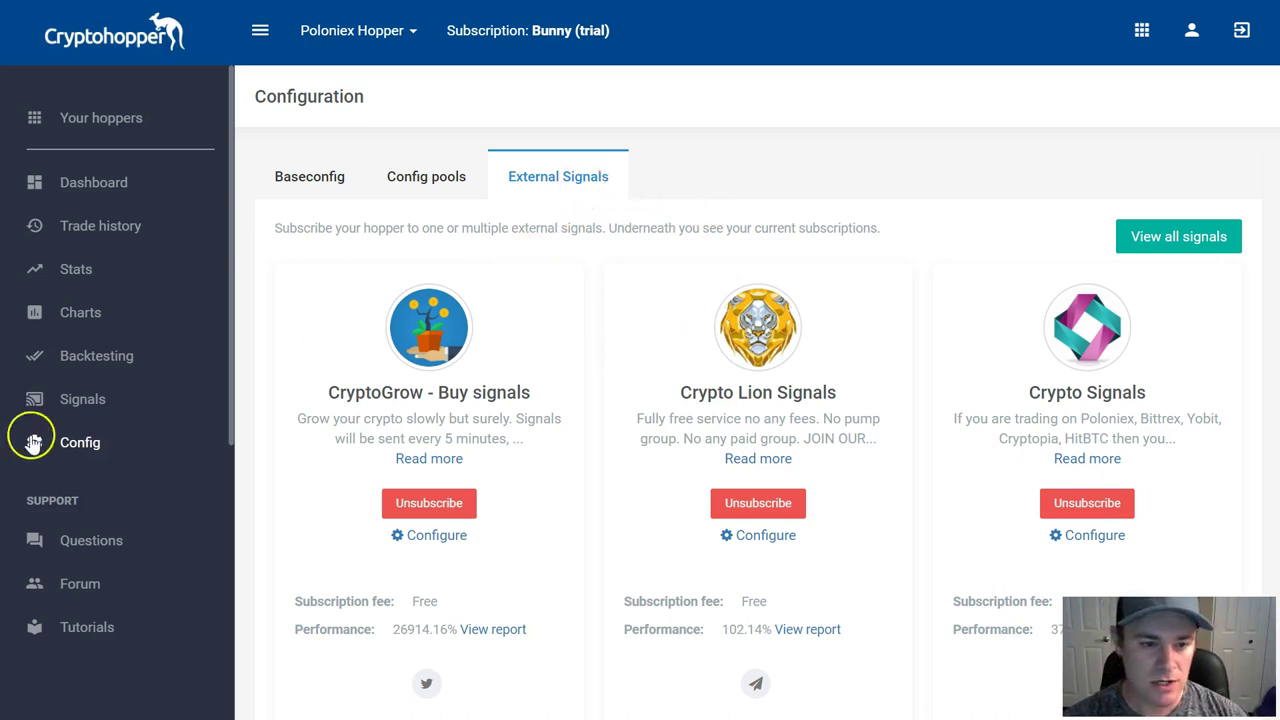
Open the Signals catalogue and scroll to MiningHamster at $6.00 and CoindicatorBot at $5.00.
click(86, 402)
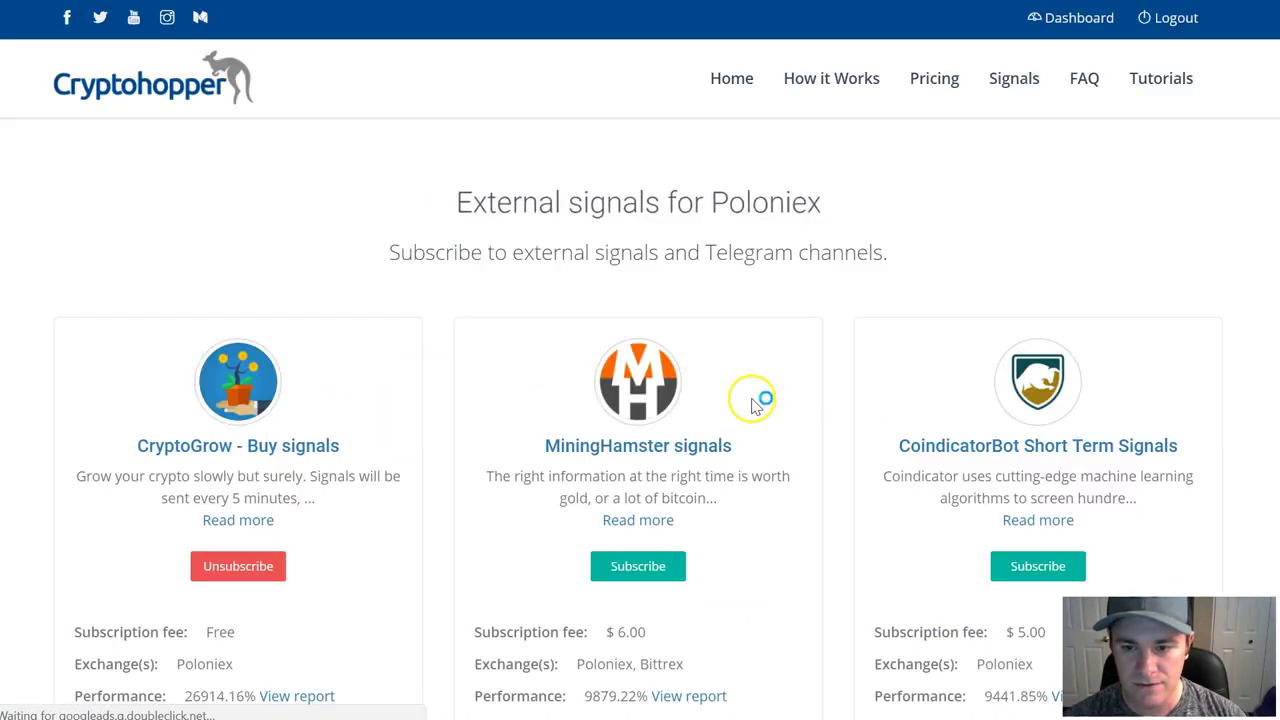
scroll(891, 391, down, 2)
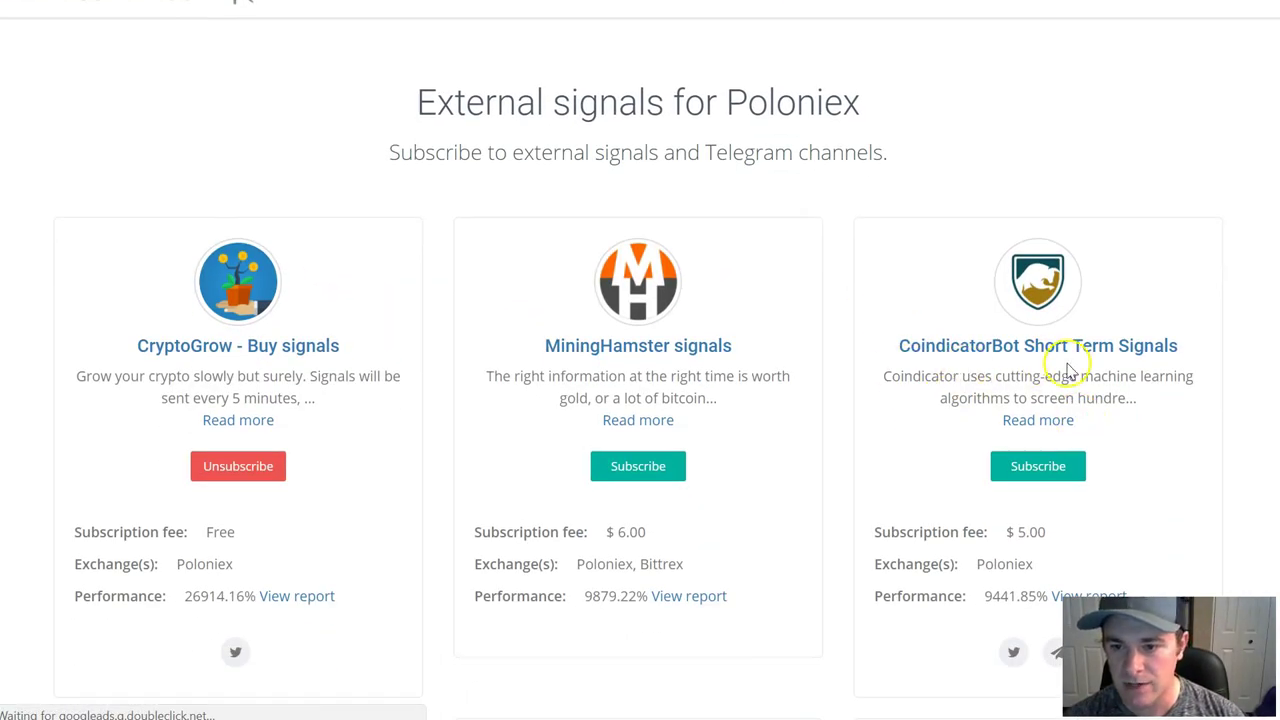
scroll(1120, 373, down, 2)
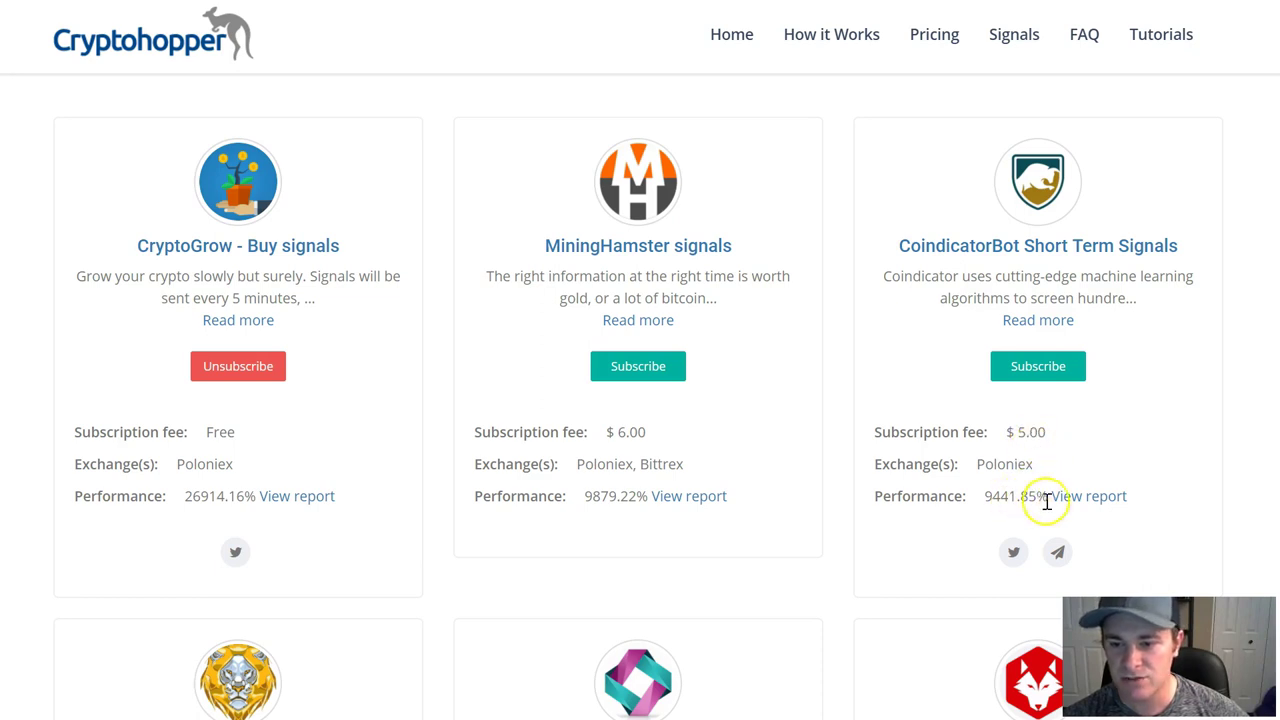
Open CoindicatorBot Short Term Signals' full details and scroll through its performance reports.
click(1038, 322)
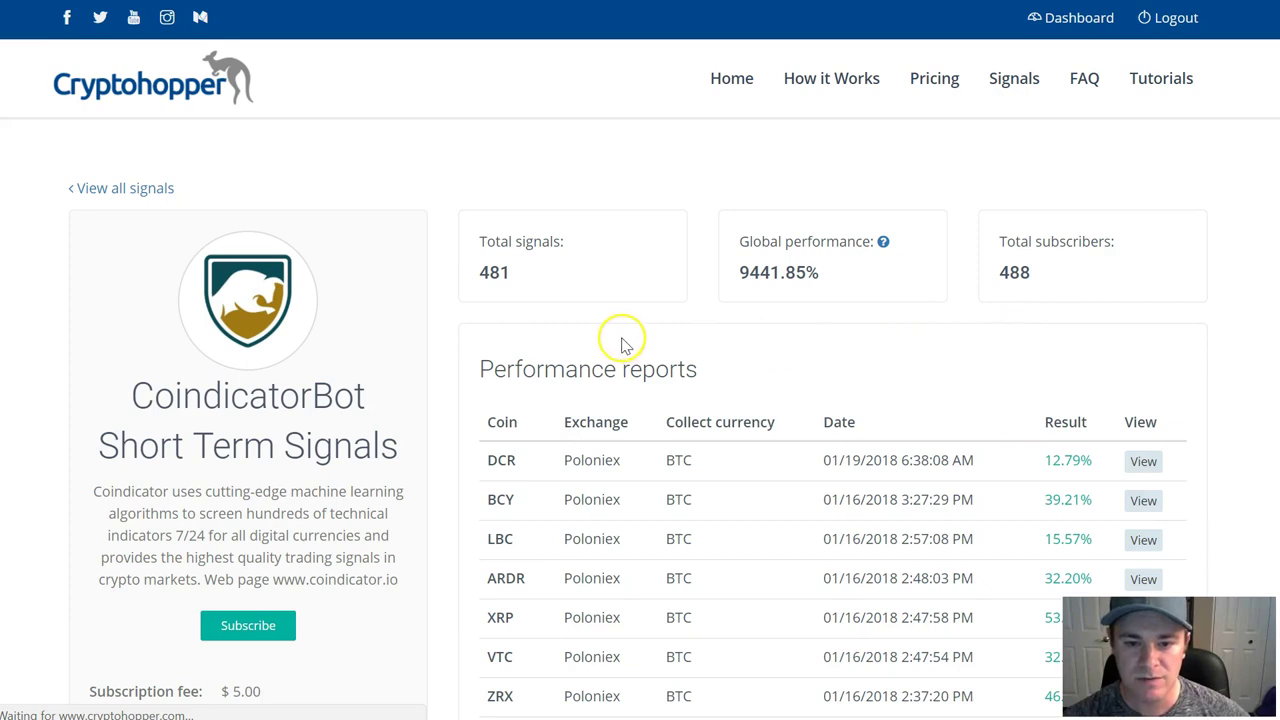
scroll(622, 344, down, 2)
scroll(622, 344, down, 1)
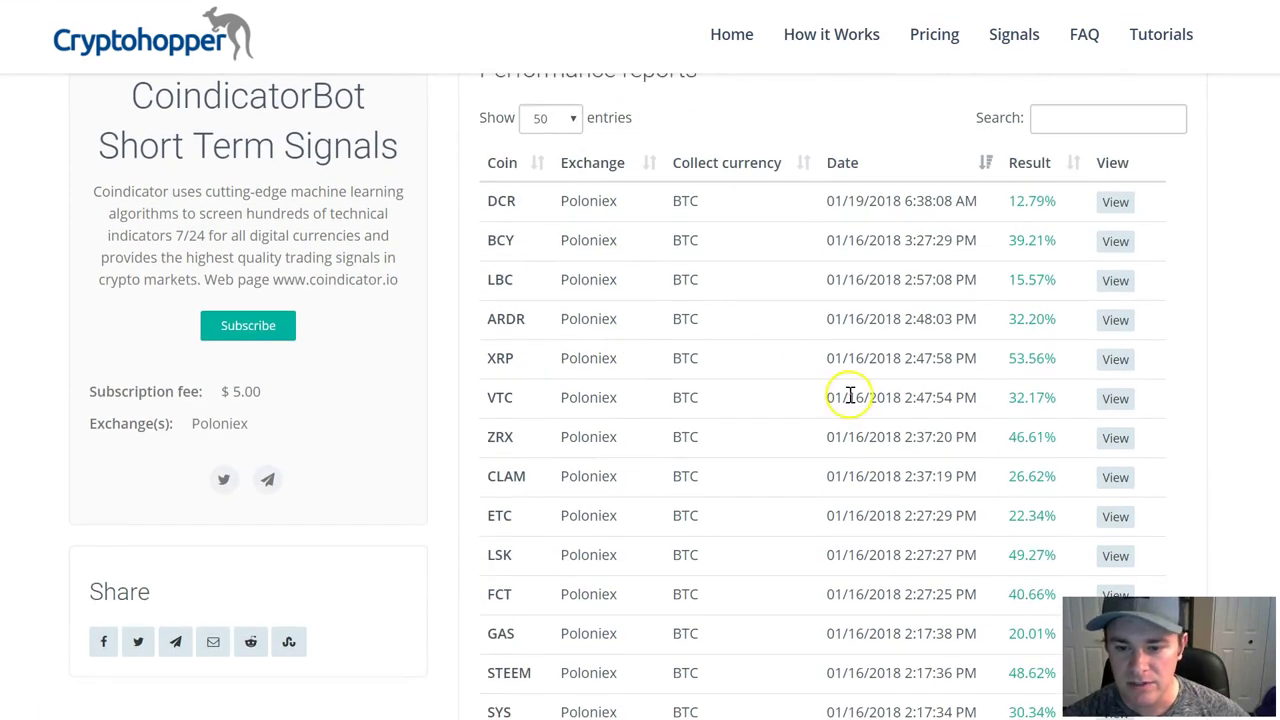
scroll(848, 400, down, 4)
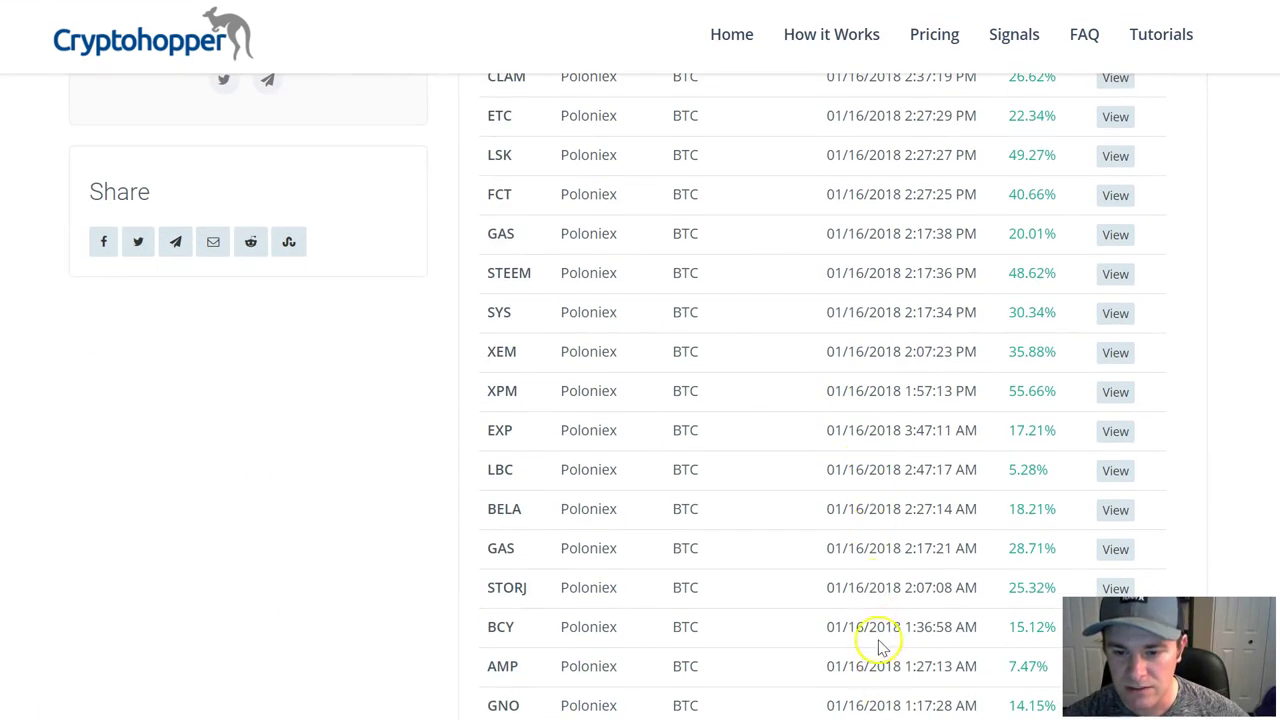
scroll(880, 635, down, 4)
scroll(882, 640, up, 2)
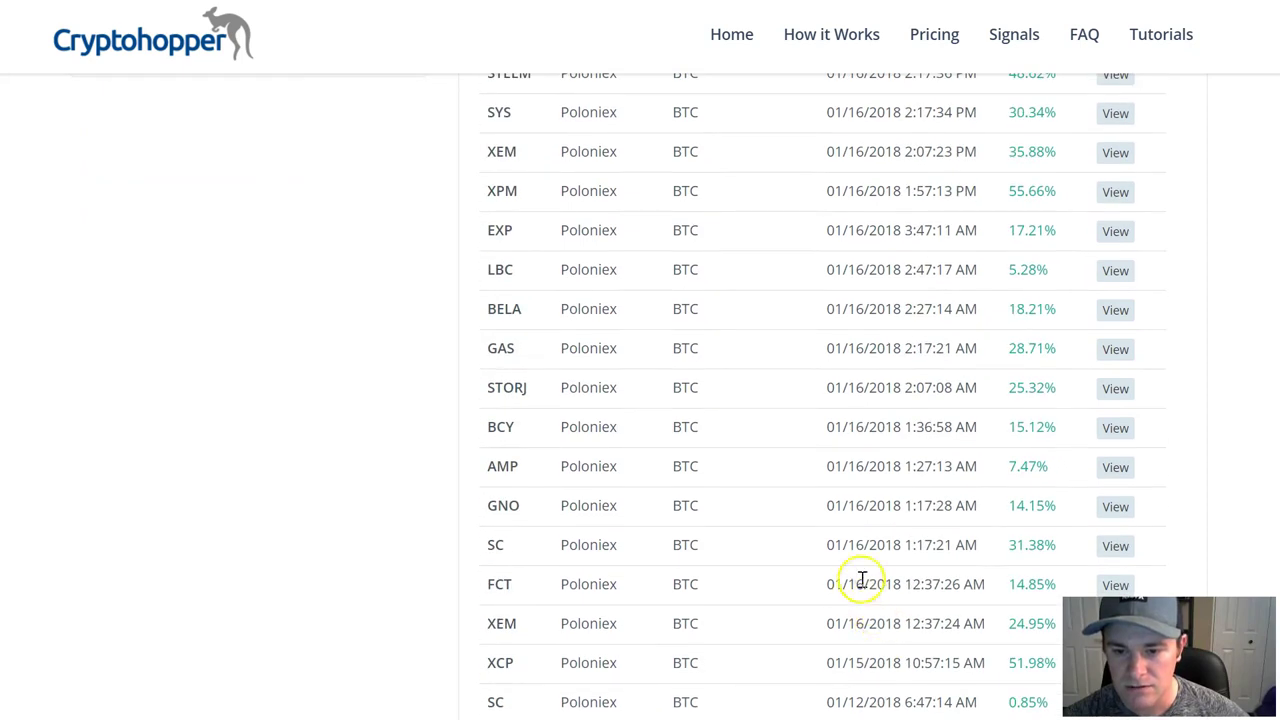
scroll(876, 328, up, 3)
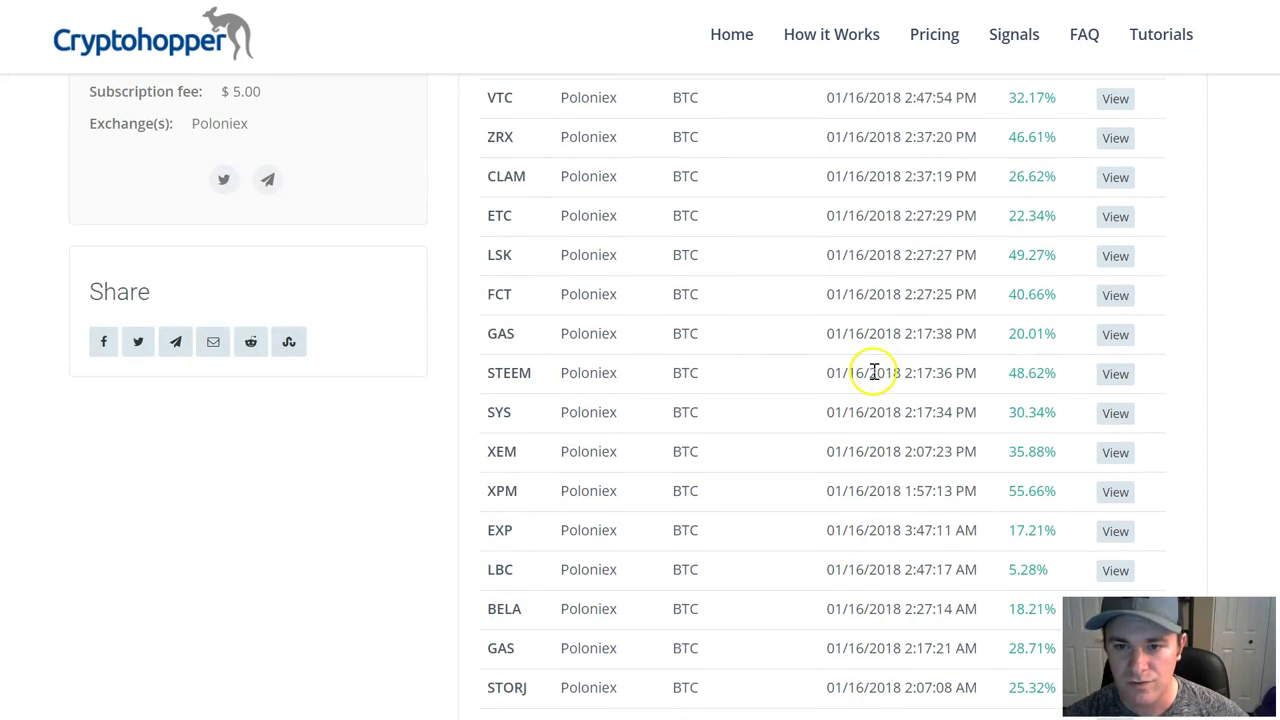
scroll(871, 369, up, 4)
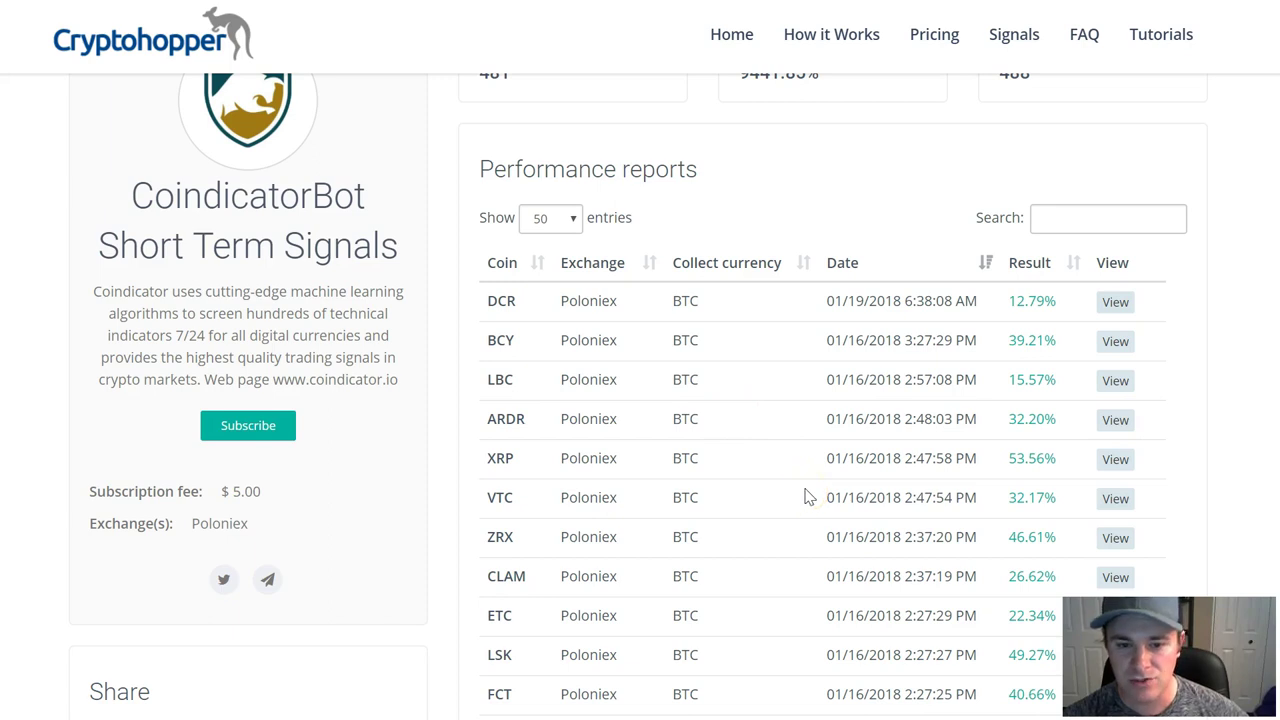
scroll(990, 425, down, 1)
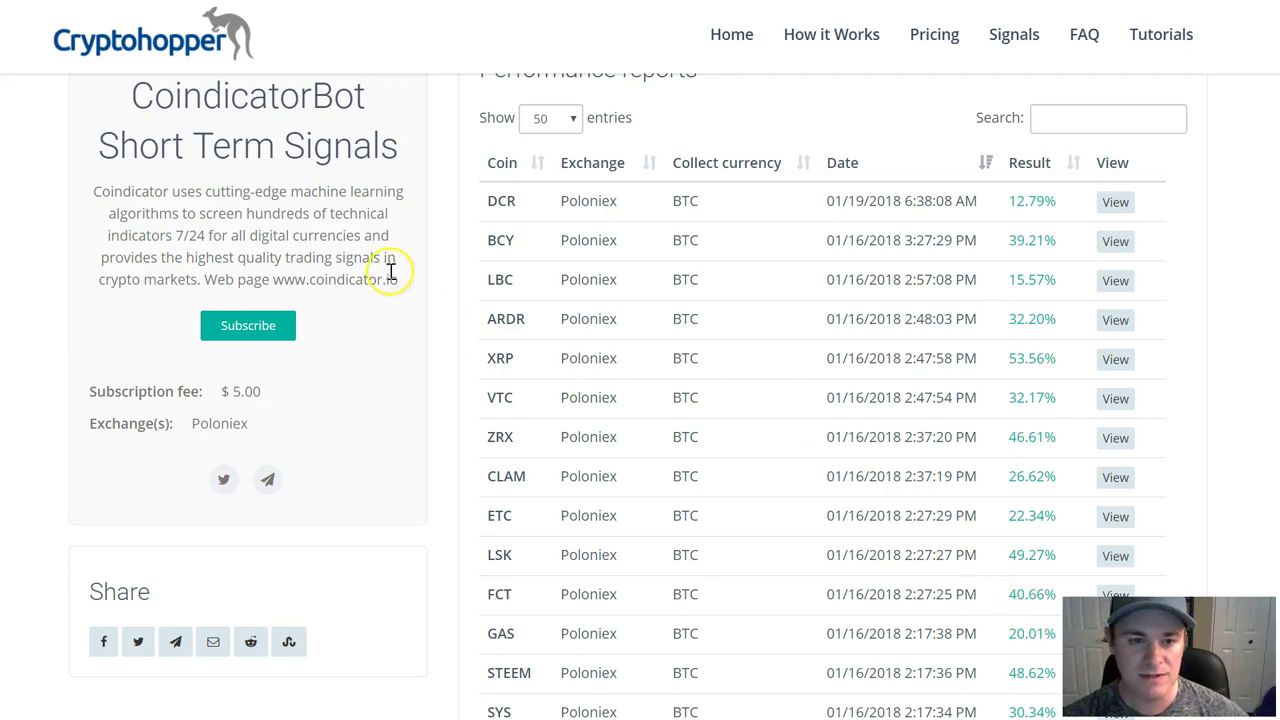
Highlight 'machine learning' and 'algorithms' in the description, then clear the selection.
drag(296, 191, 406, 195)
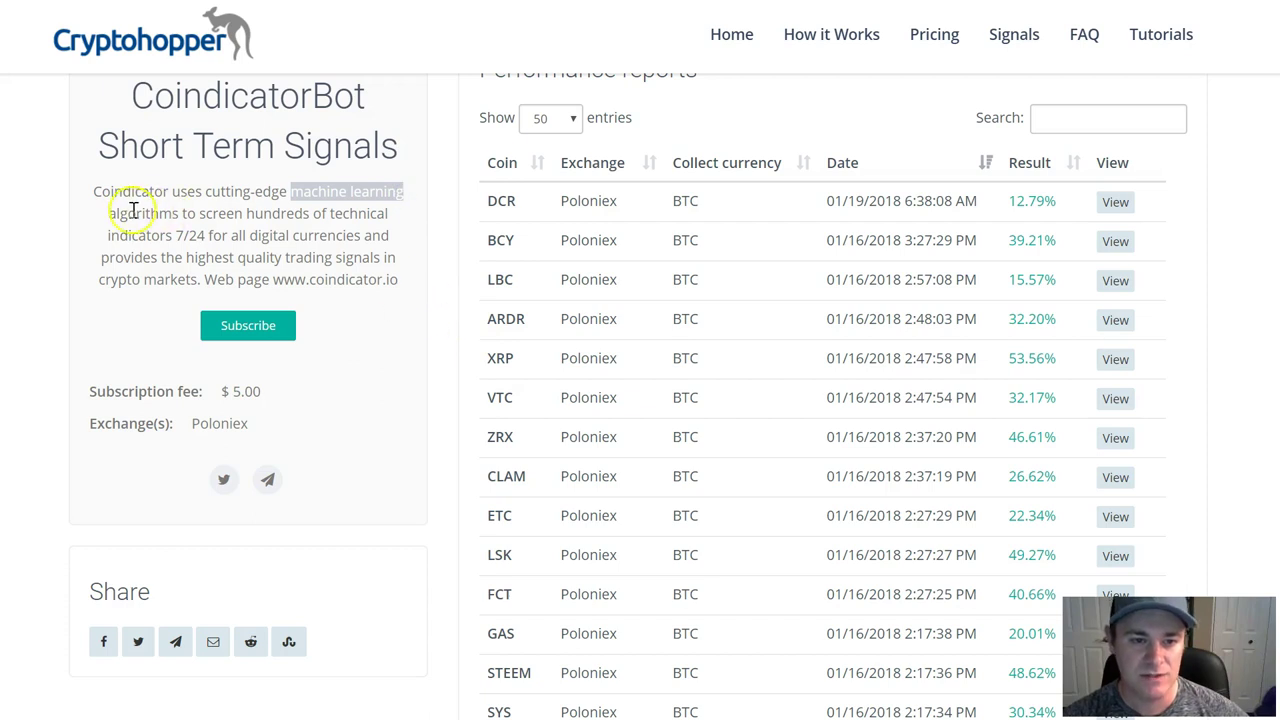
drag(108, 215, 177, 212)
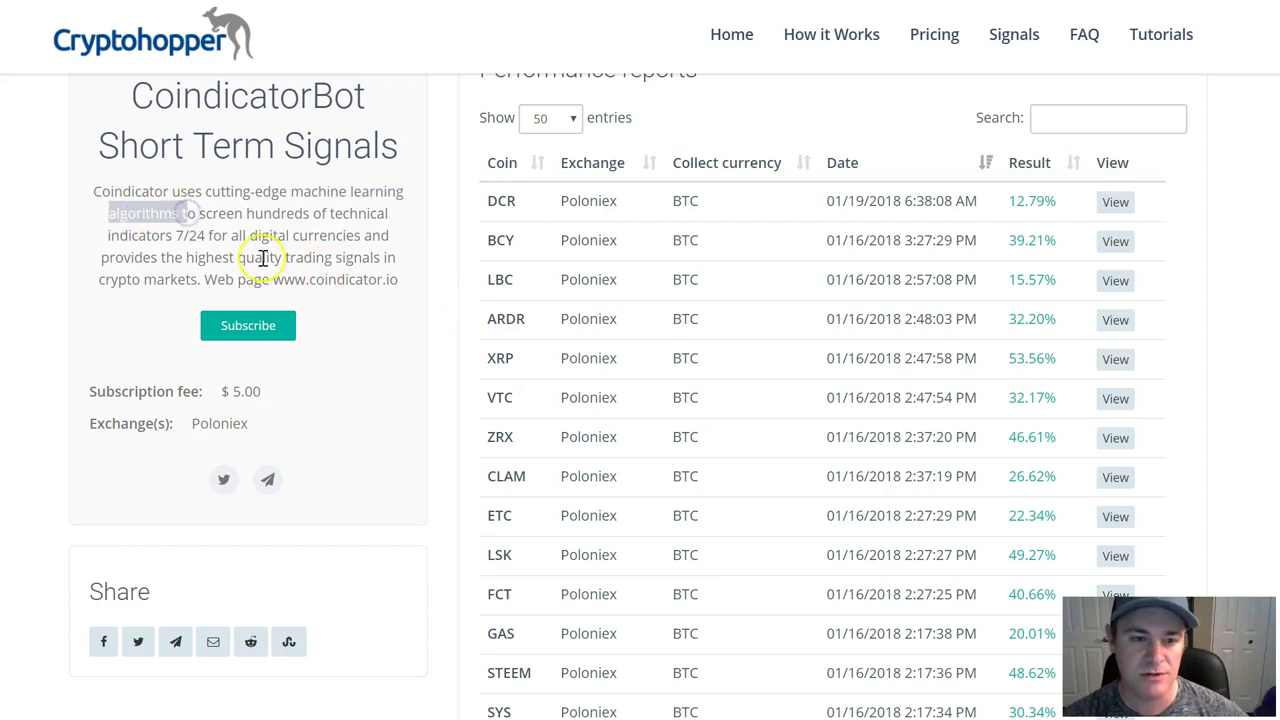
click(295, 242)
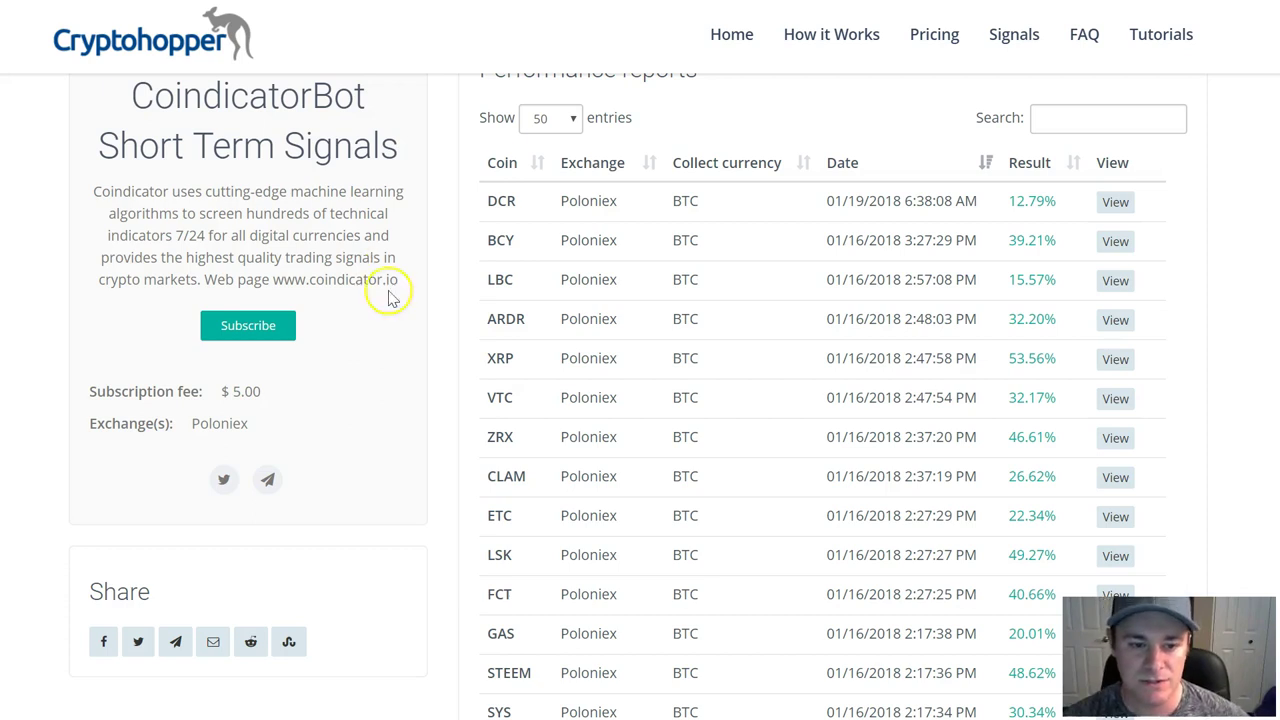
scroll(429, 400, up, 2)
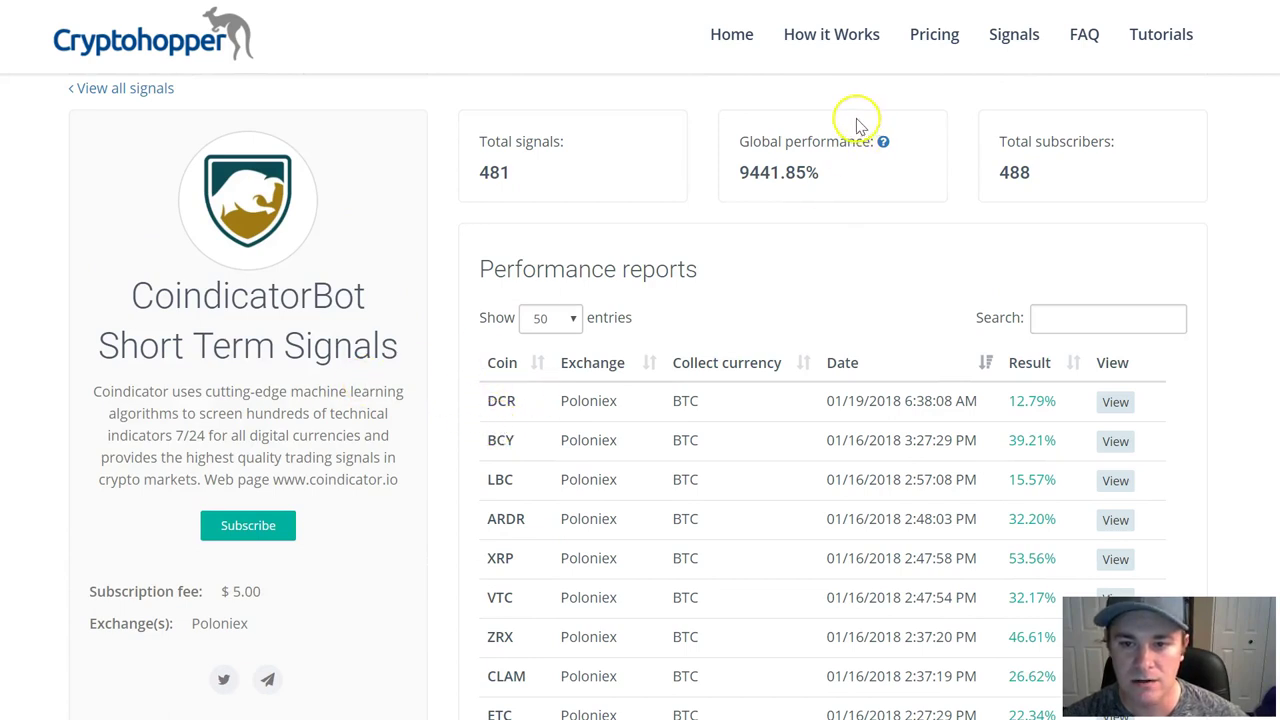
Highlight the 9441.85% global performance figure and view its explanation.
drag(740, 172, 880, 157)
click(884, 142)
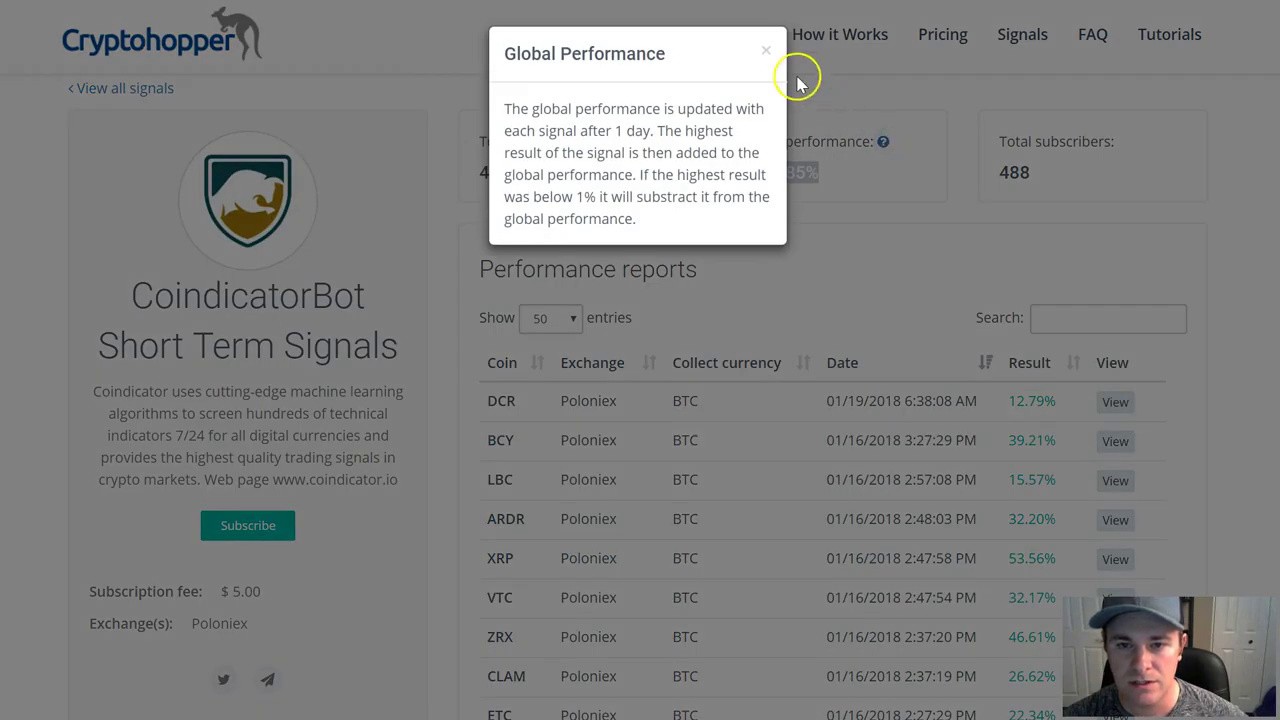
click(765, 50)
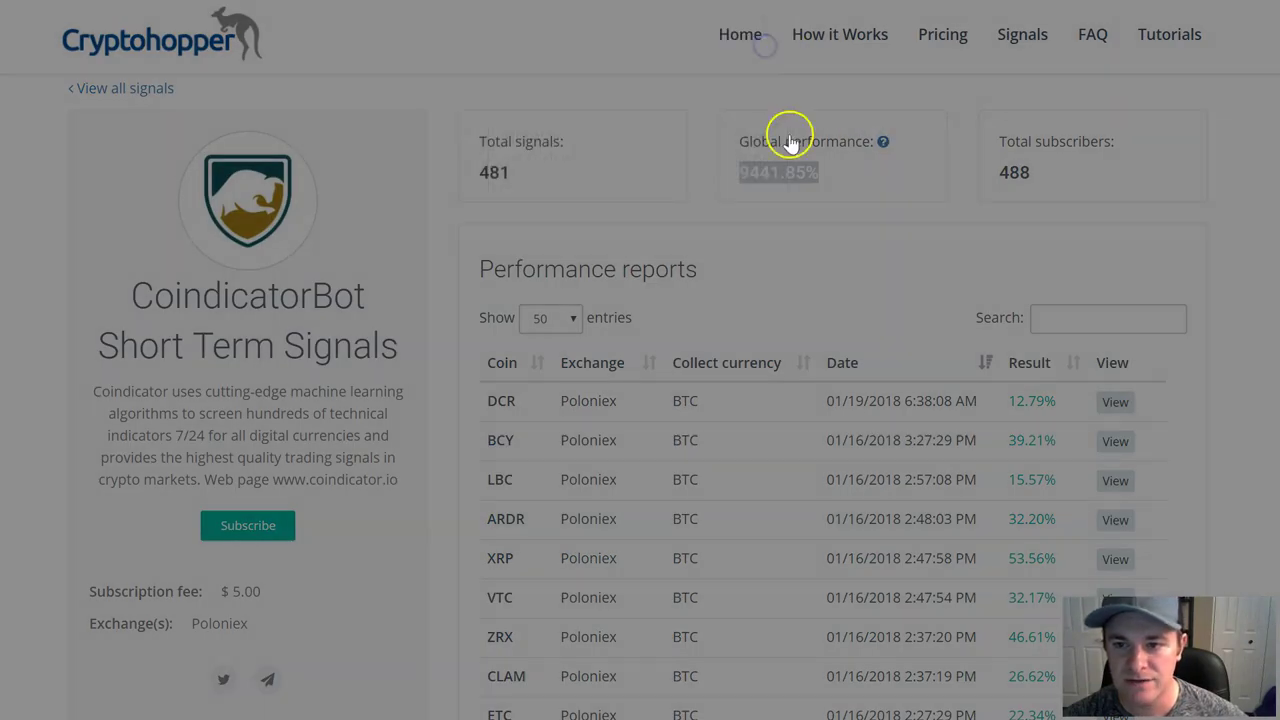
Review the signal performance reports, then go back to the external signals list.
scroll(866, 249, down, 2)
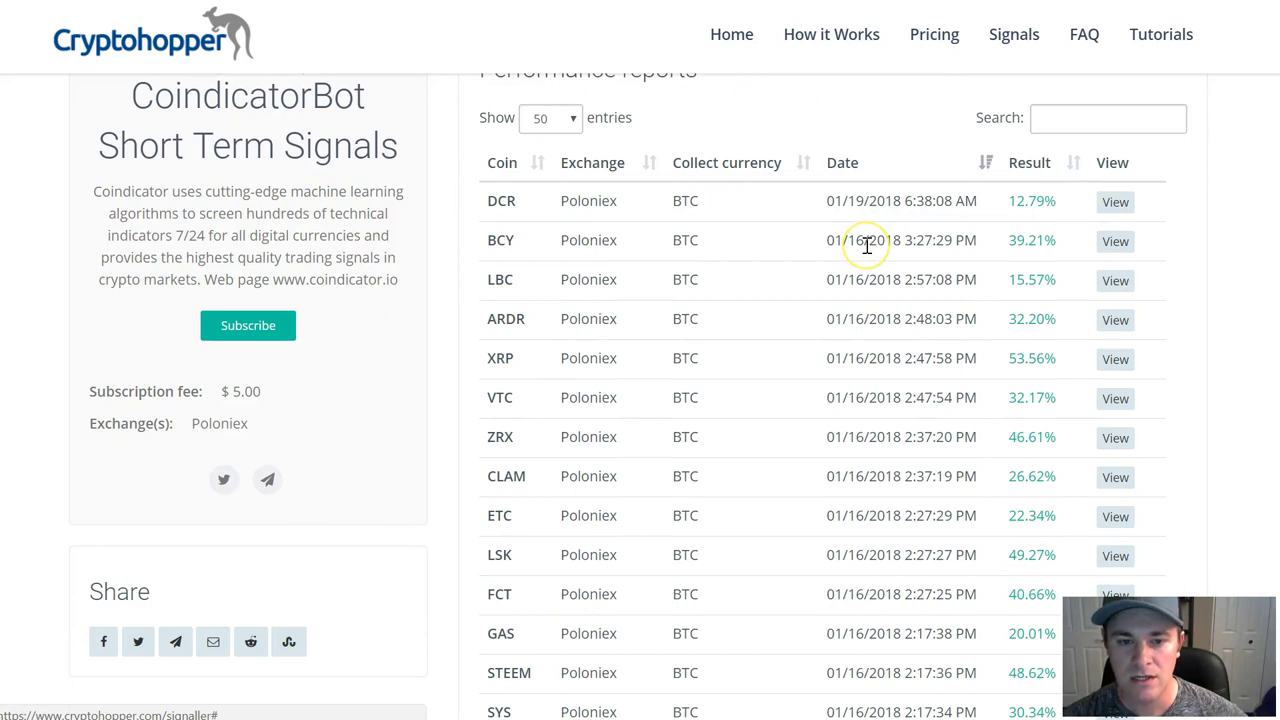
scroll(866, 246, down, 6)
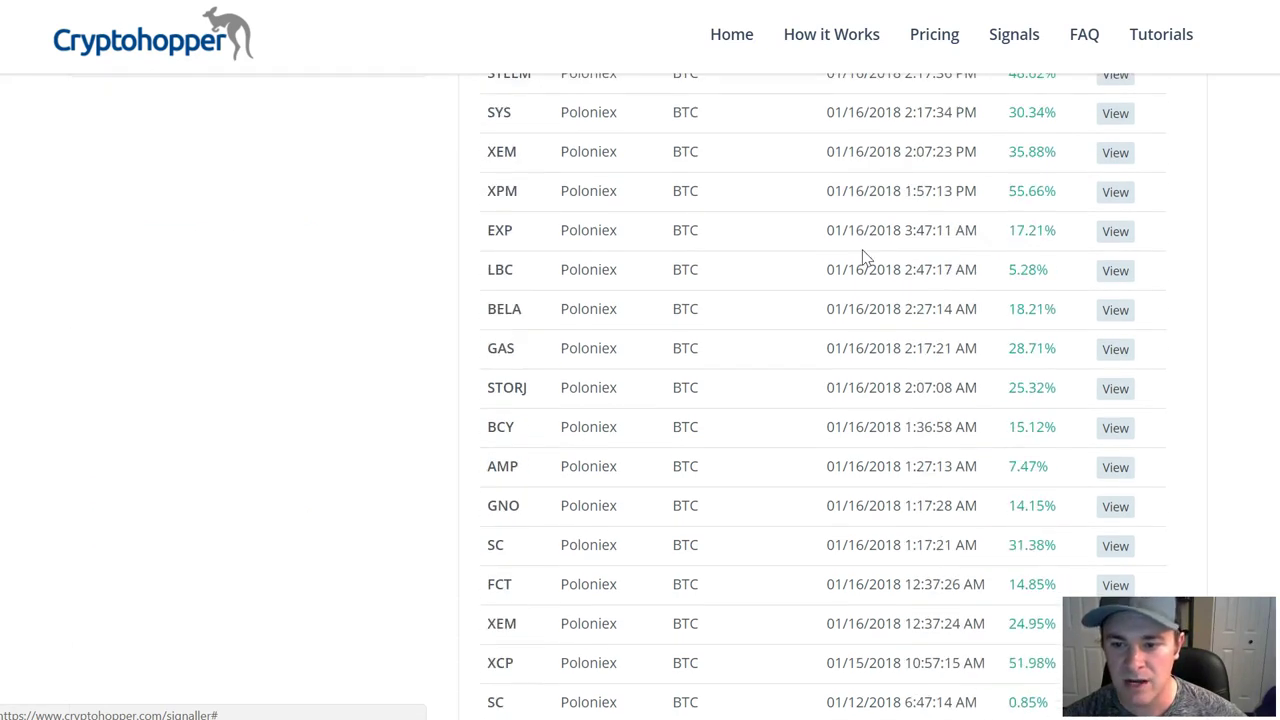
scroll(863, 260, up, 8)
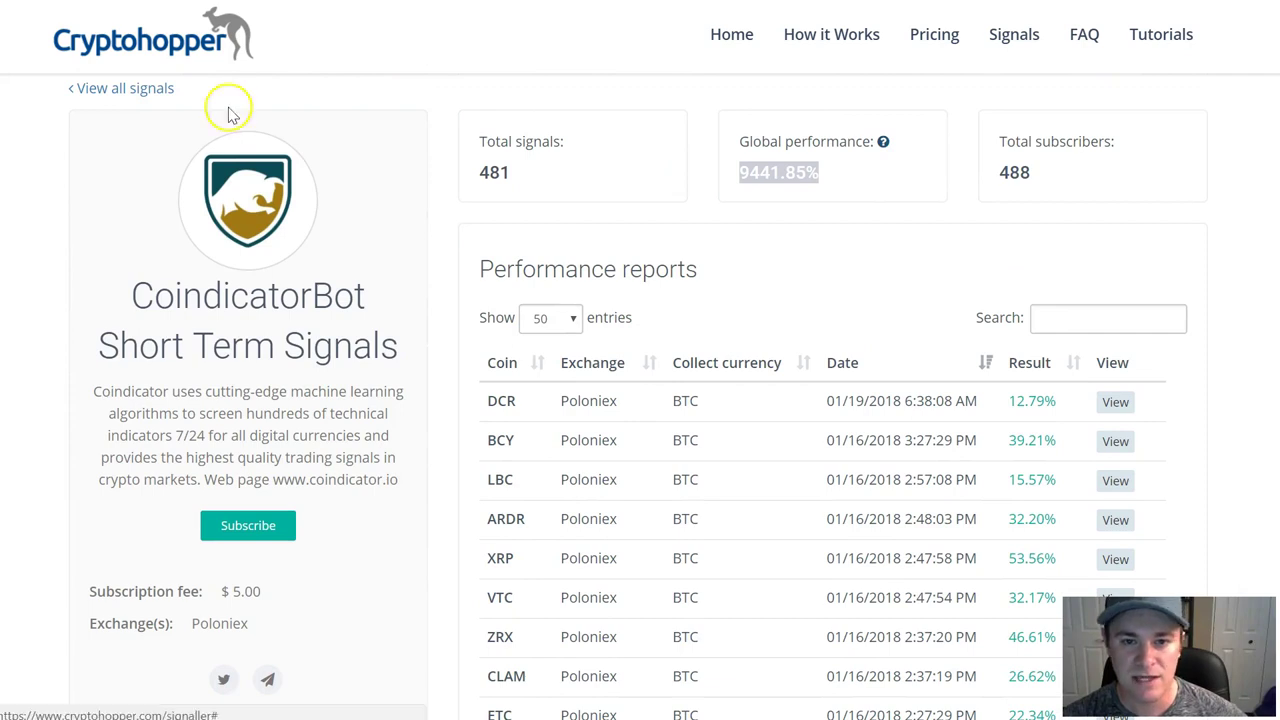
key(alt+Left)
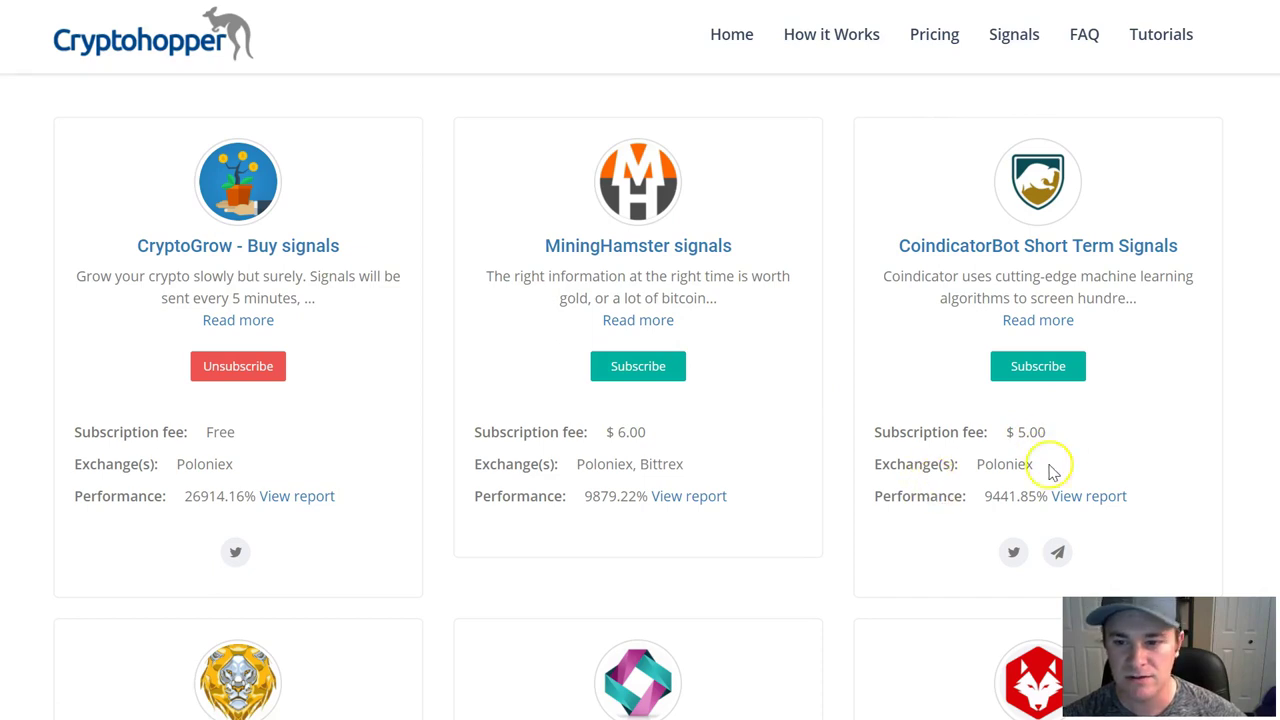
Return to the hopper's External Signals config listing CryptoGrow and Crypto Lion Signals.
scroll(829, 514, up, 2)
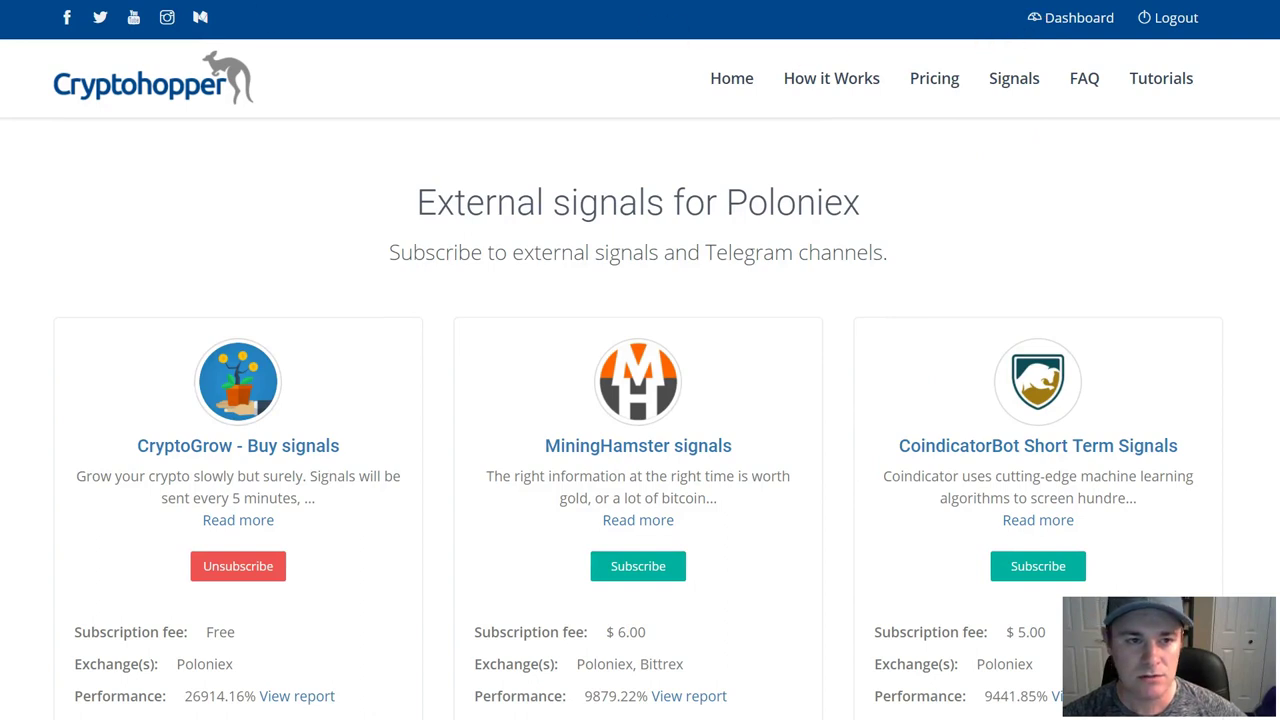
key(alt+Left)
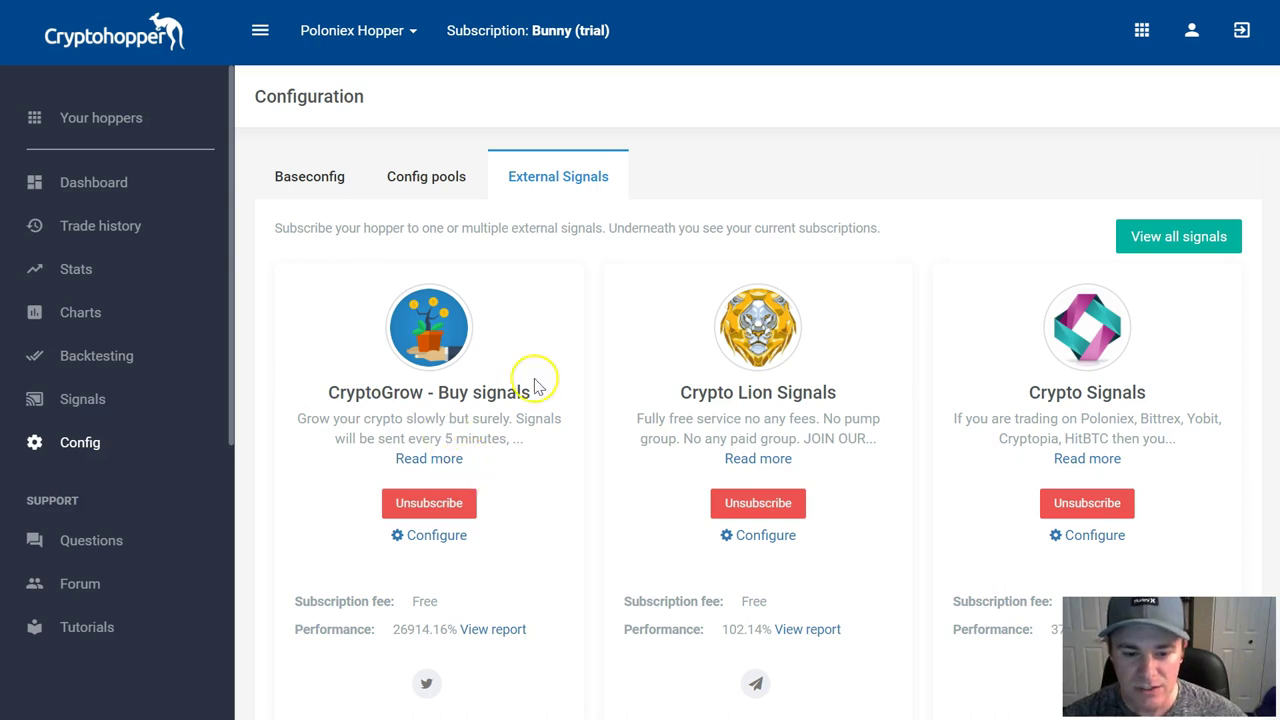
Scroll through CoinMarketCap's market-cap rankings, topped by Bitcoin at $10,662.40 (-8.84%).
scroll(593, 415, down, 1)
scroll(614, 409, up, 1)
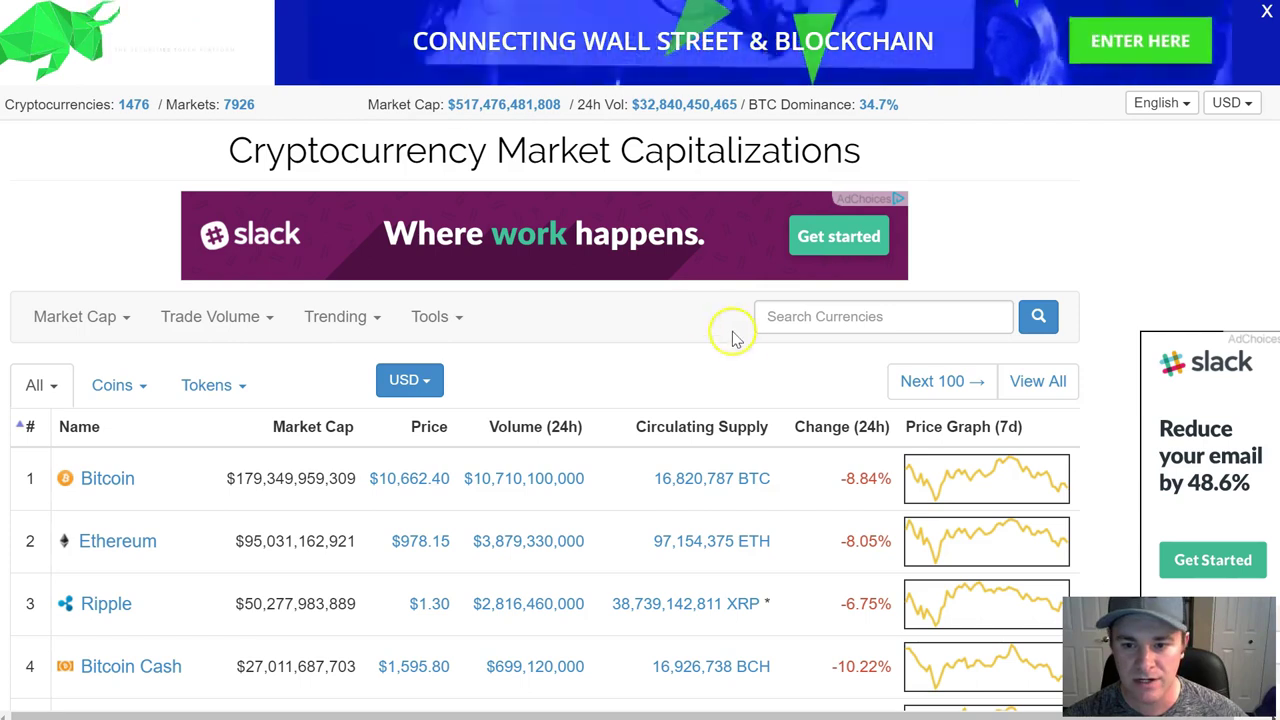
scroll(823, 406, down, 2)
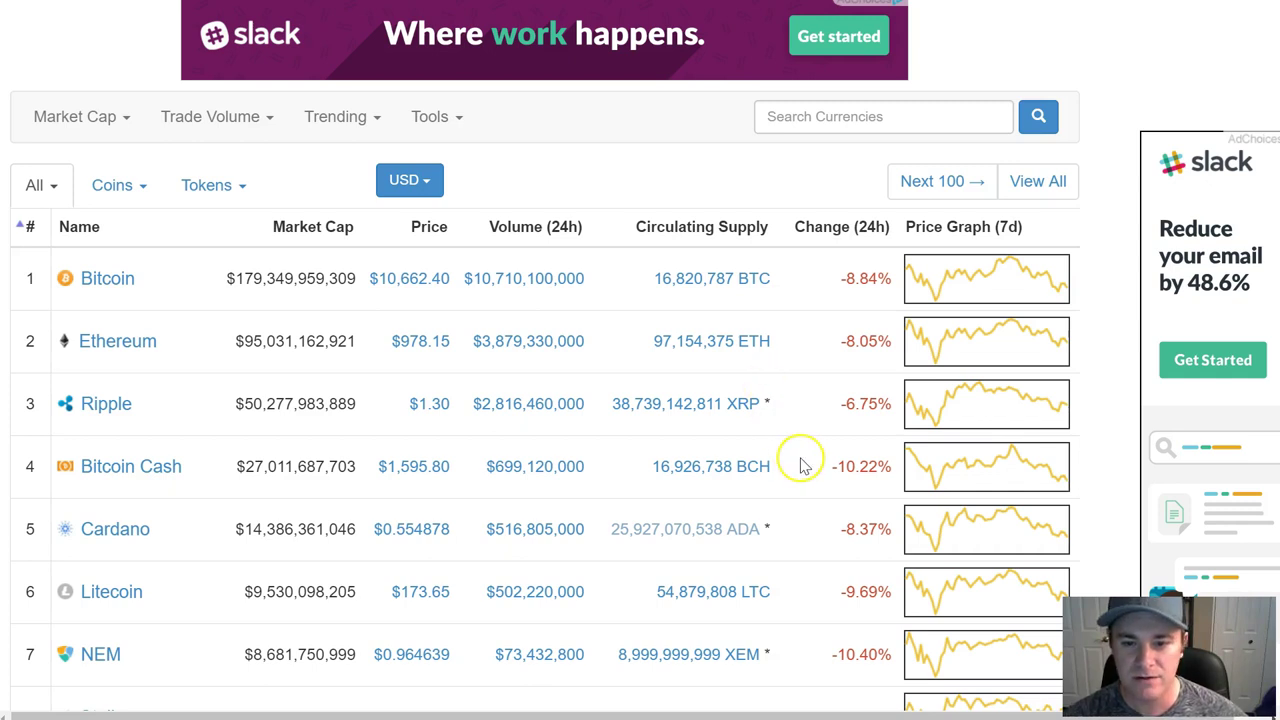
Review the top coins' prices and 24h changes, then open CCN's Bitcoin Futures article.
scroll(800, 466, up, 2)
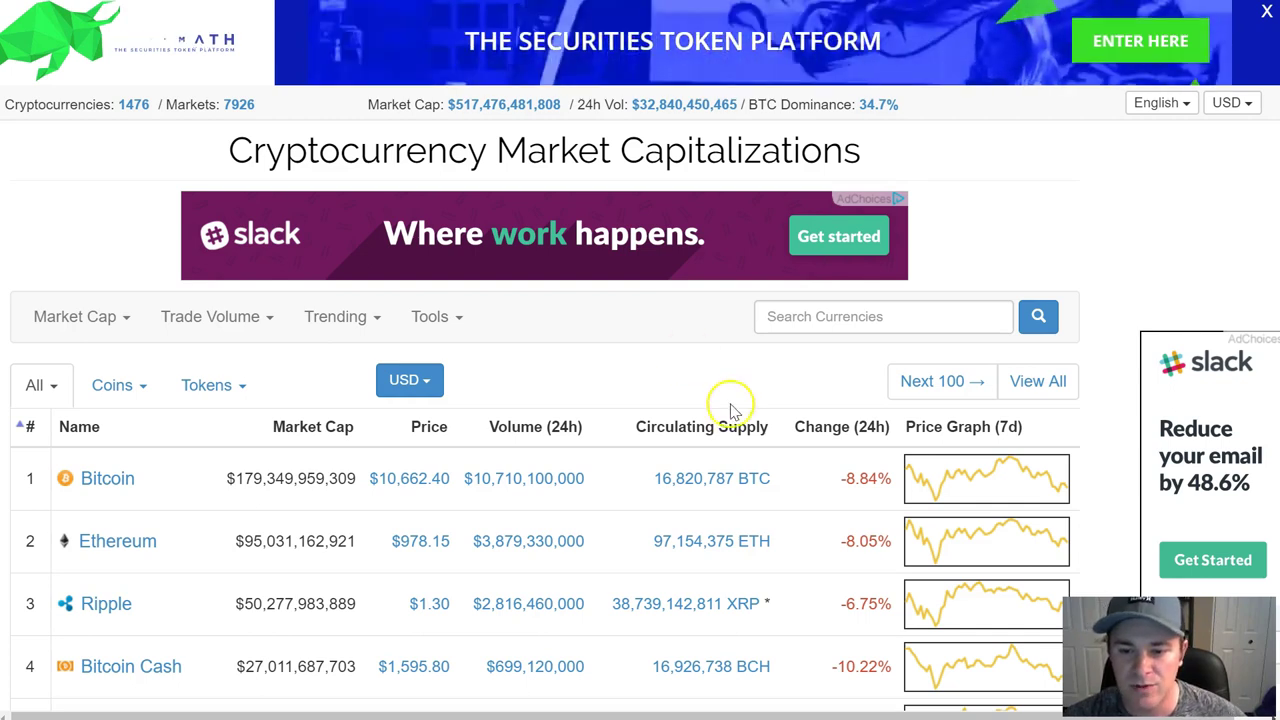
scroll(729, 400, down, 3)
scroll(736, 435, down, 2)
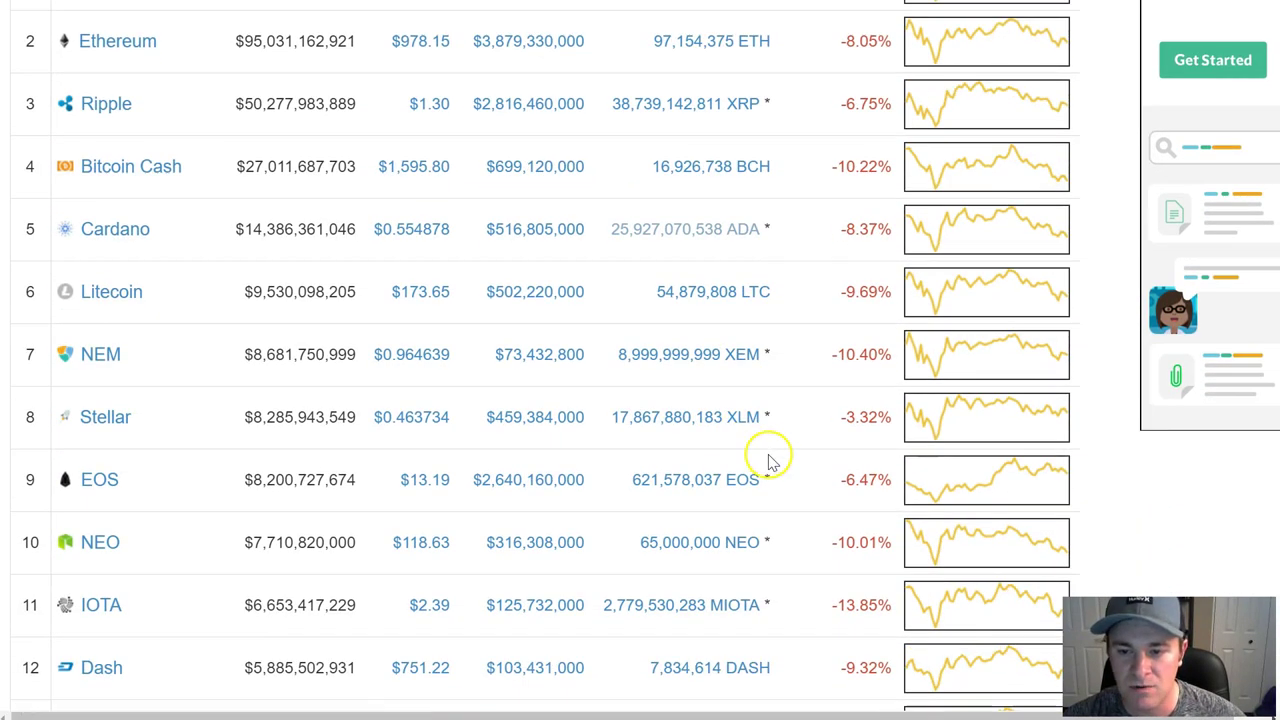
scroll(768, 457, up, 4)
scroll(768, 457, up, 1)
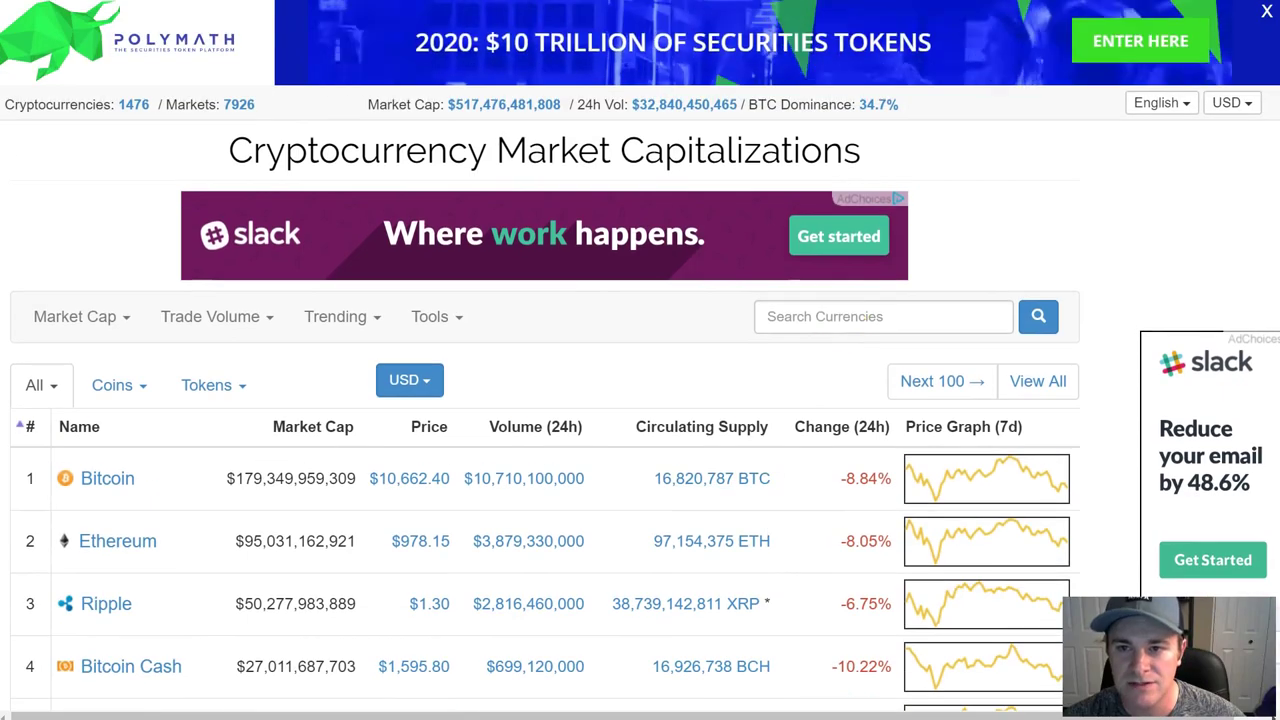
click(778, 668)
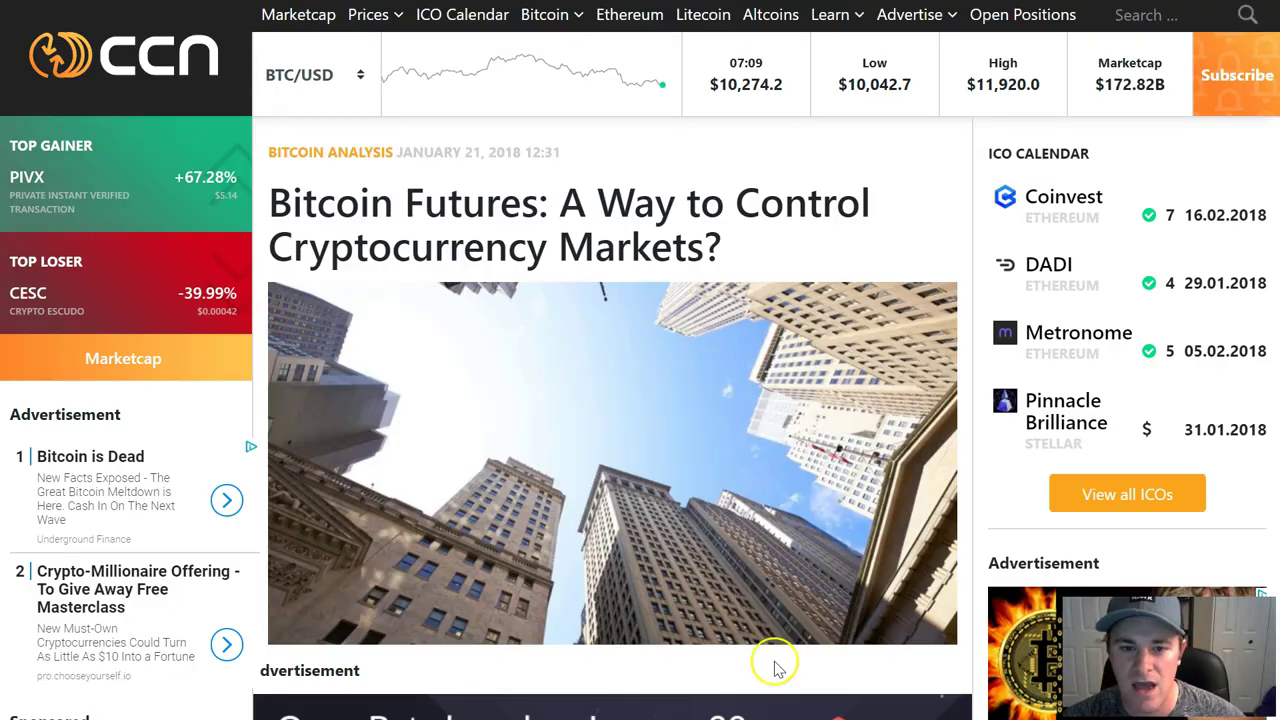
Highlight 'Futures' in the headline and read down to the Futures Strategy section.
drag(406, 205, 538, 205)
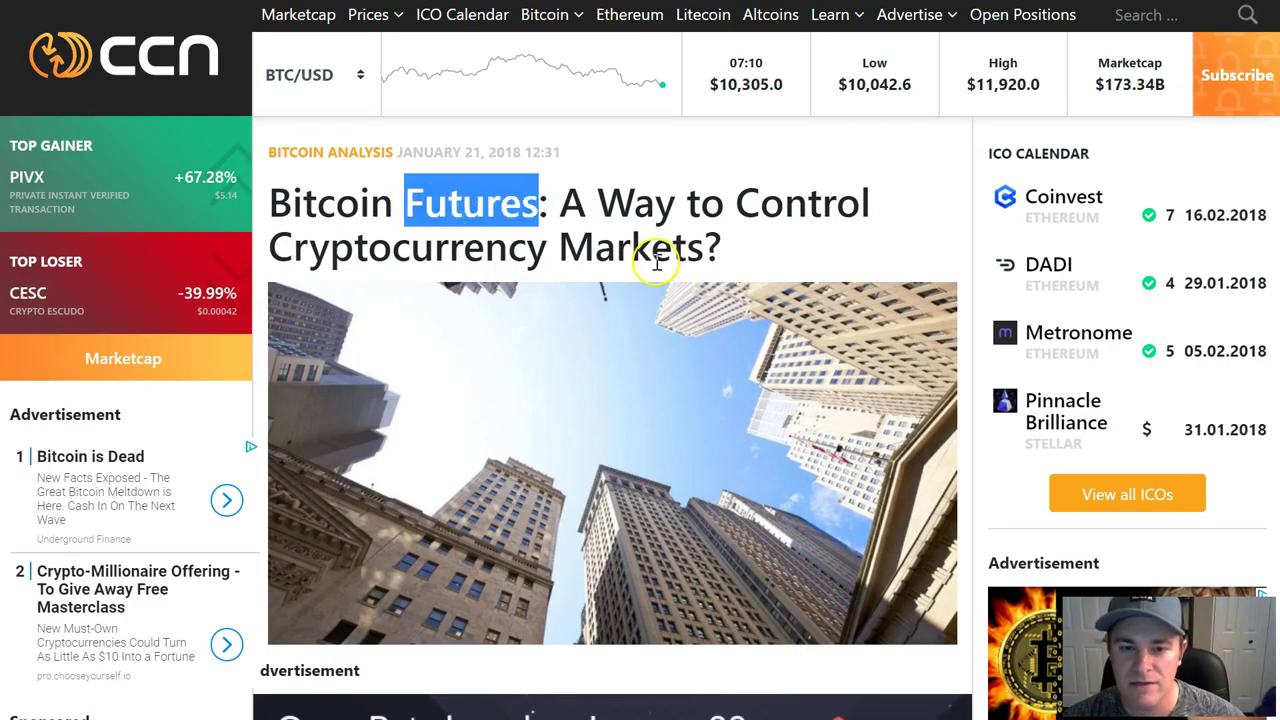
click(787, 212)
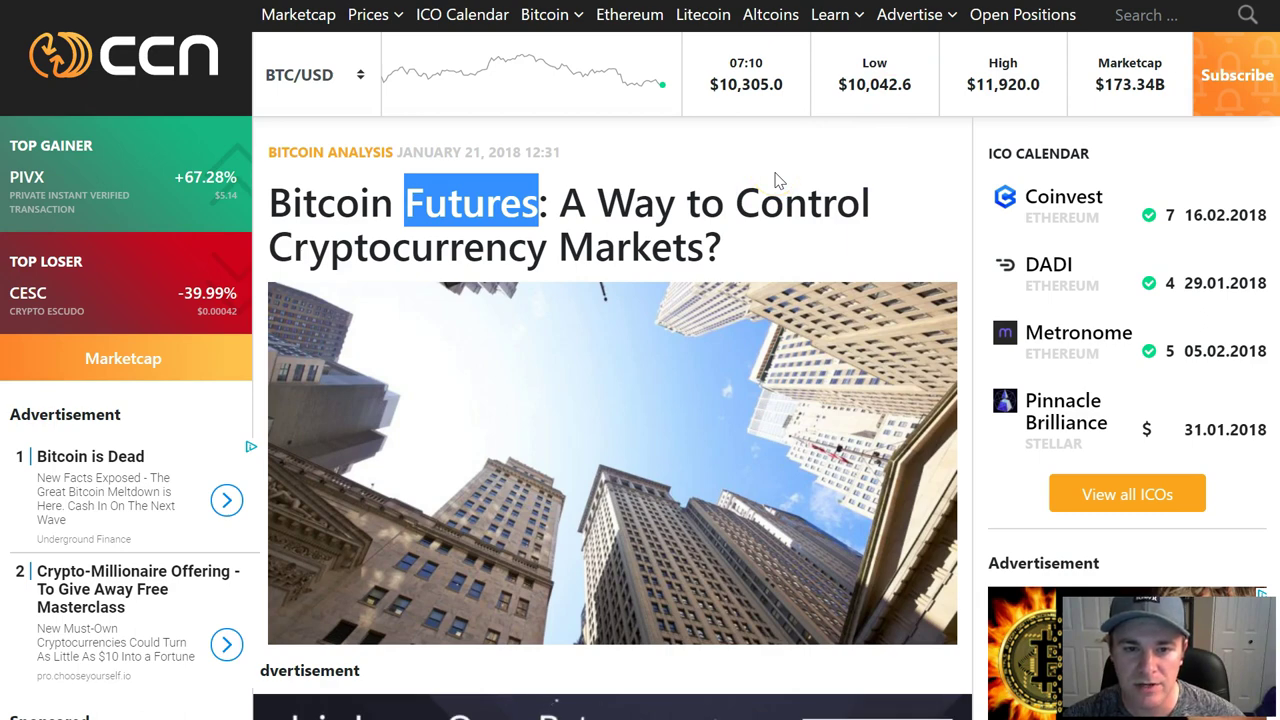
scroll(737, 410, down, 6)
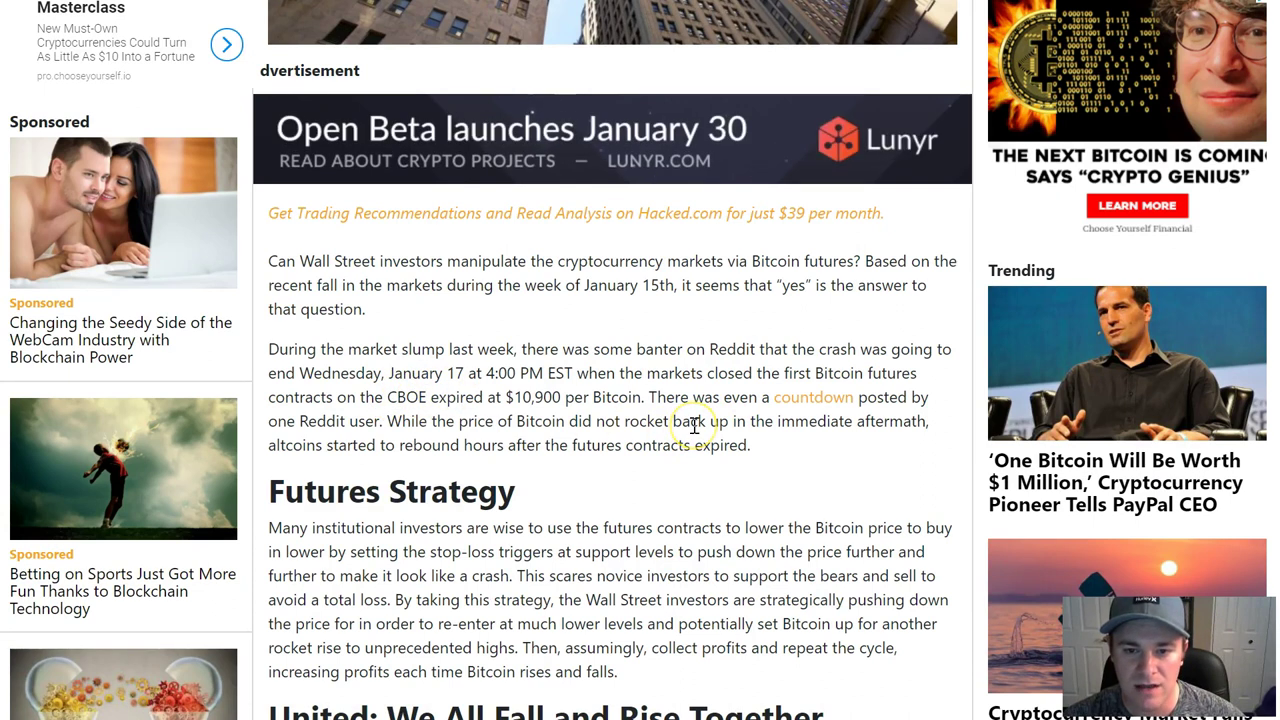
scroll(694, 425, down, 2)
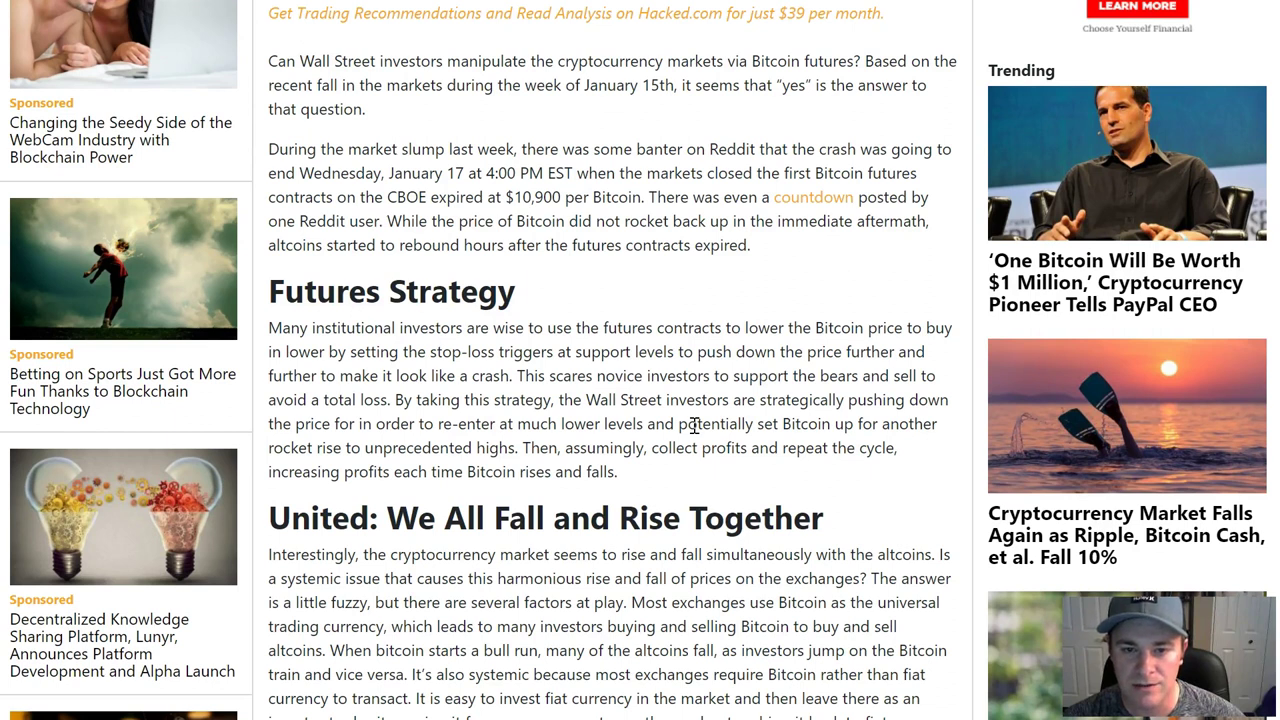
scroll(694, 425, up, 4)
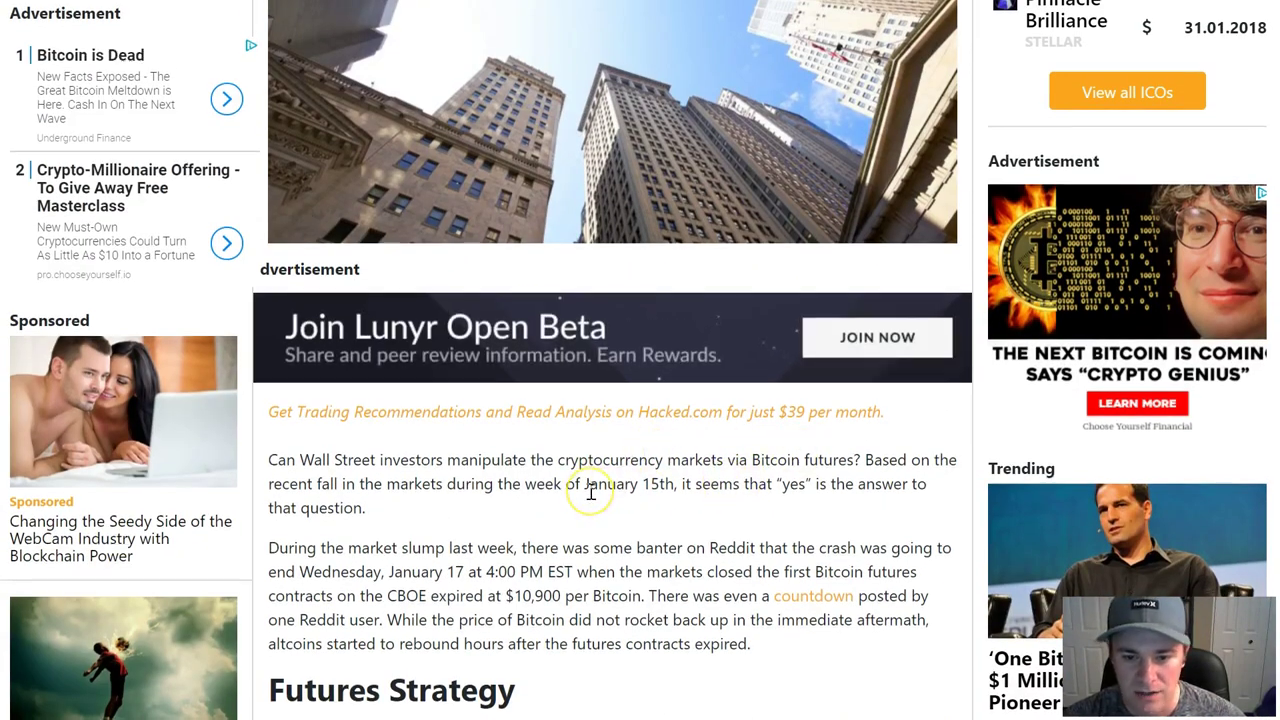
scroll(591, 492, down, 1)
scroll(592, 495, down, 1)
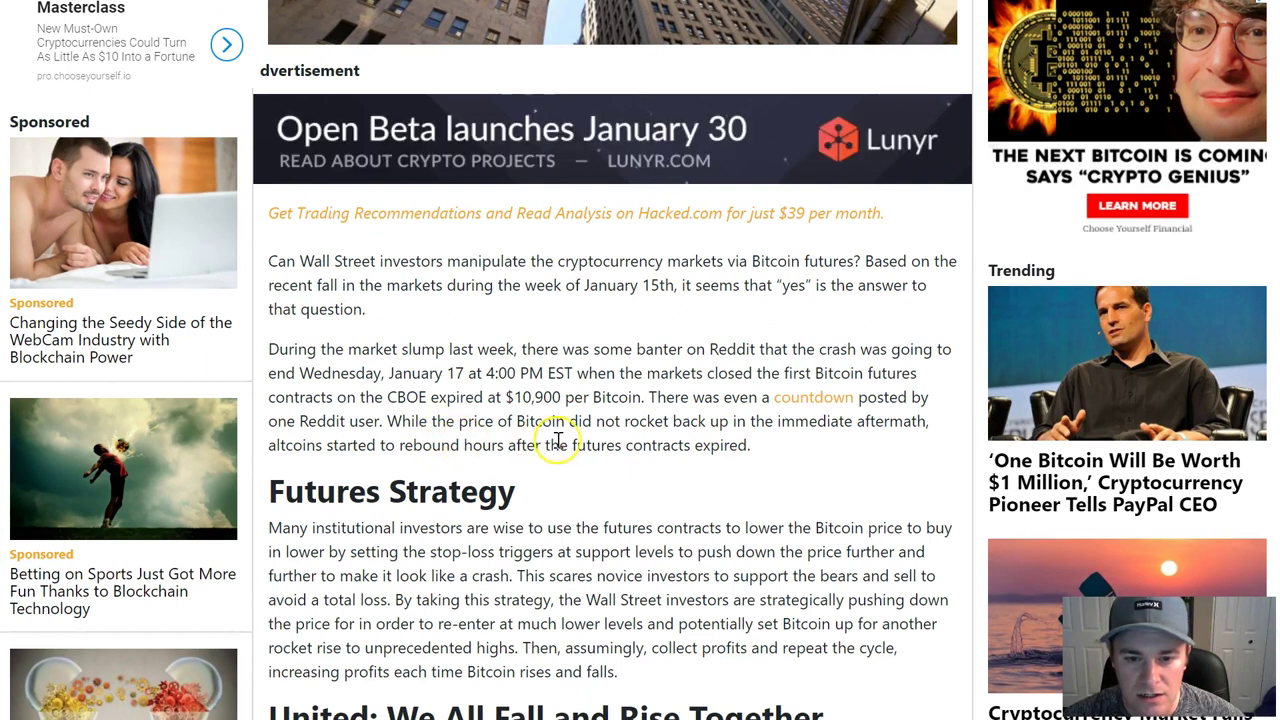
Highlight 'futures contracts expired' and 'January 17', then scroll back toward the headline.
drag(576, 445, 748, 449)
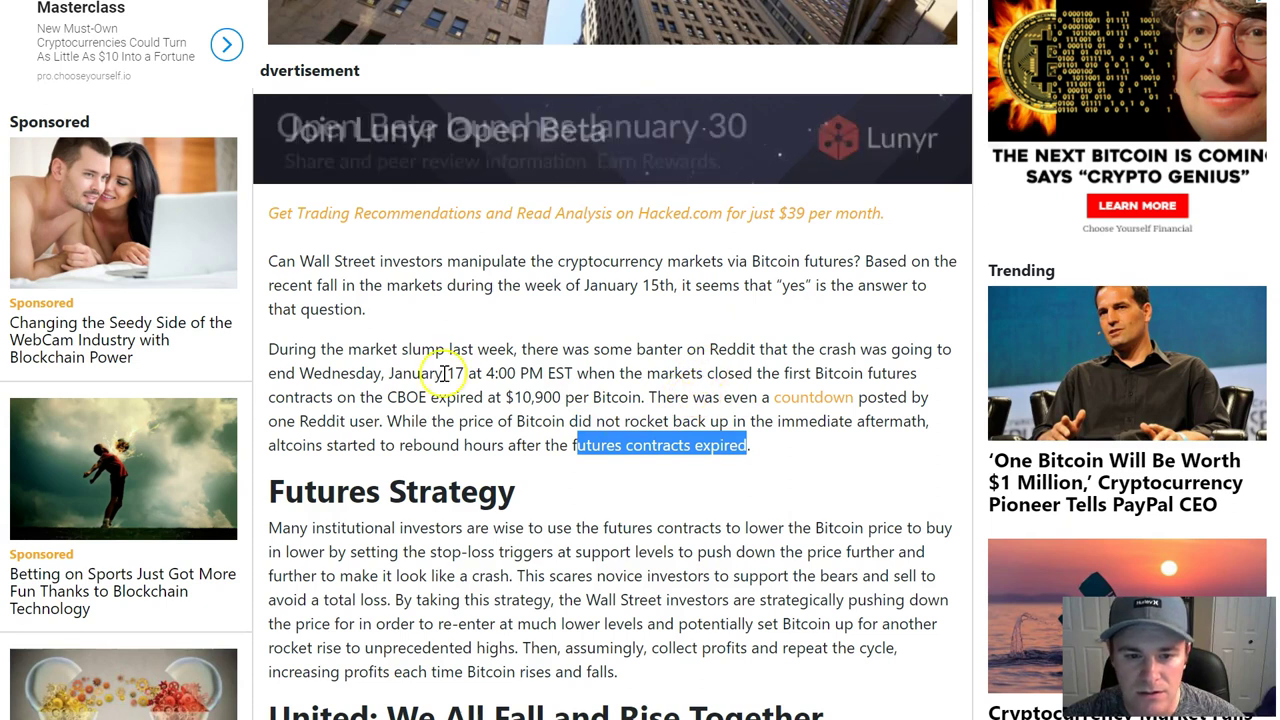
drag(393, 373, 485, 372)
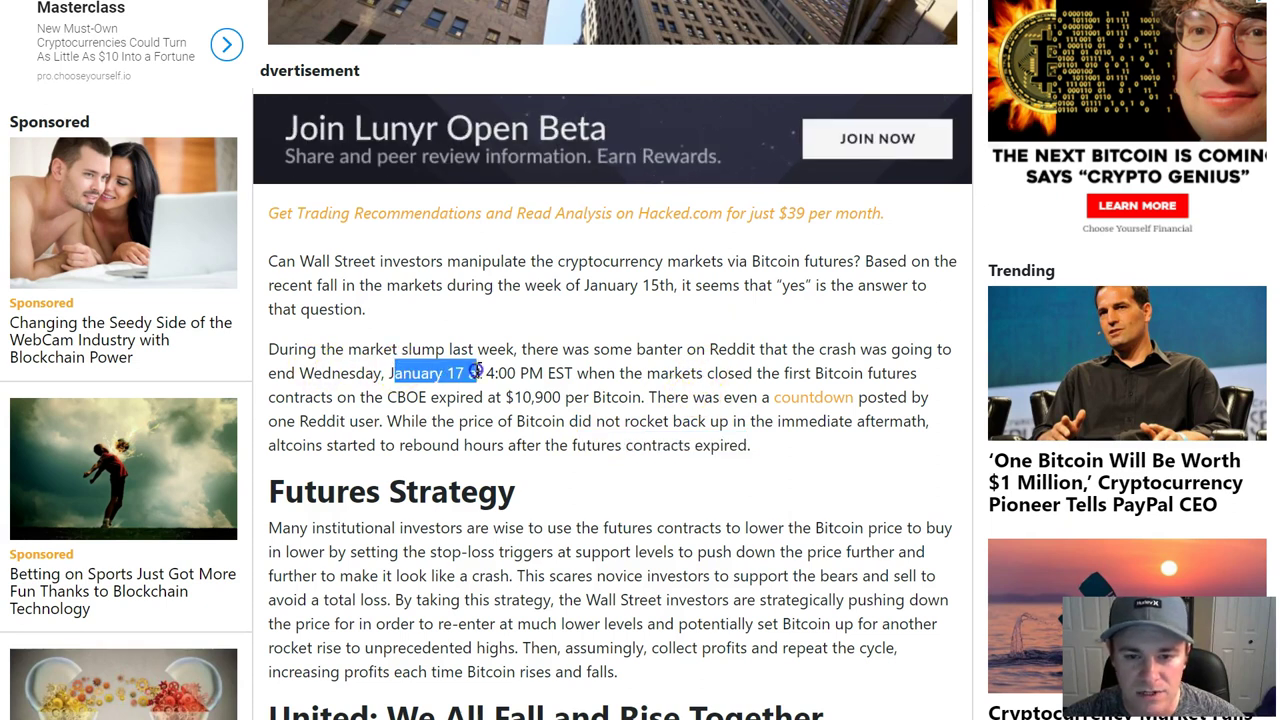
scroll(651, 383, up, 6)
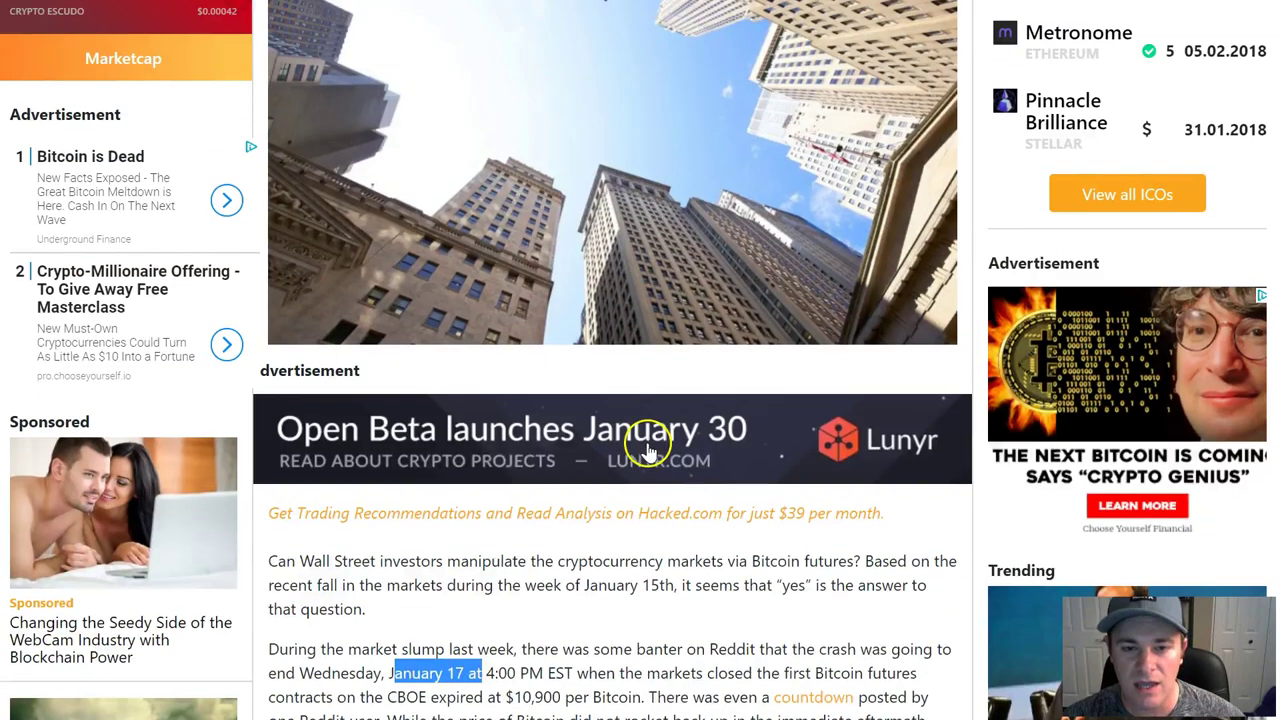